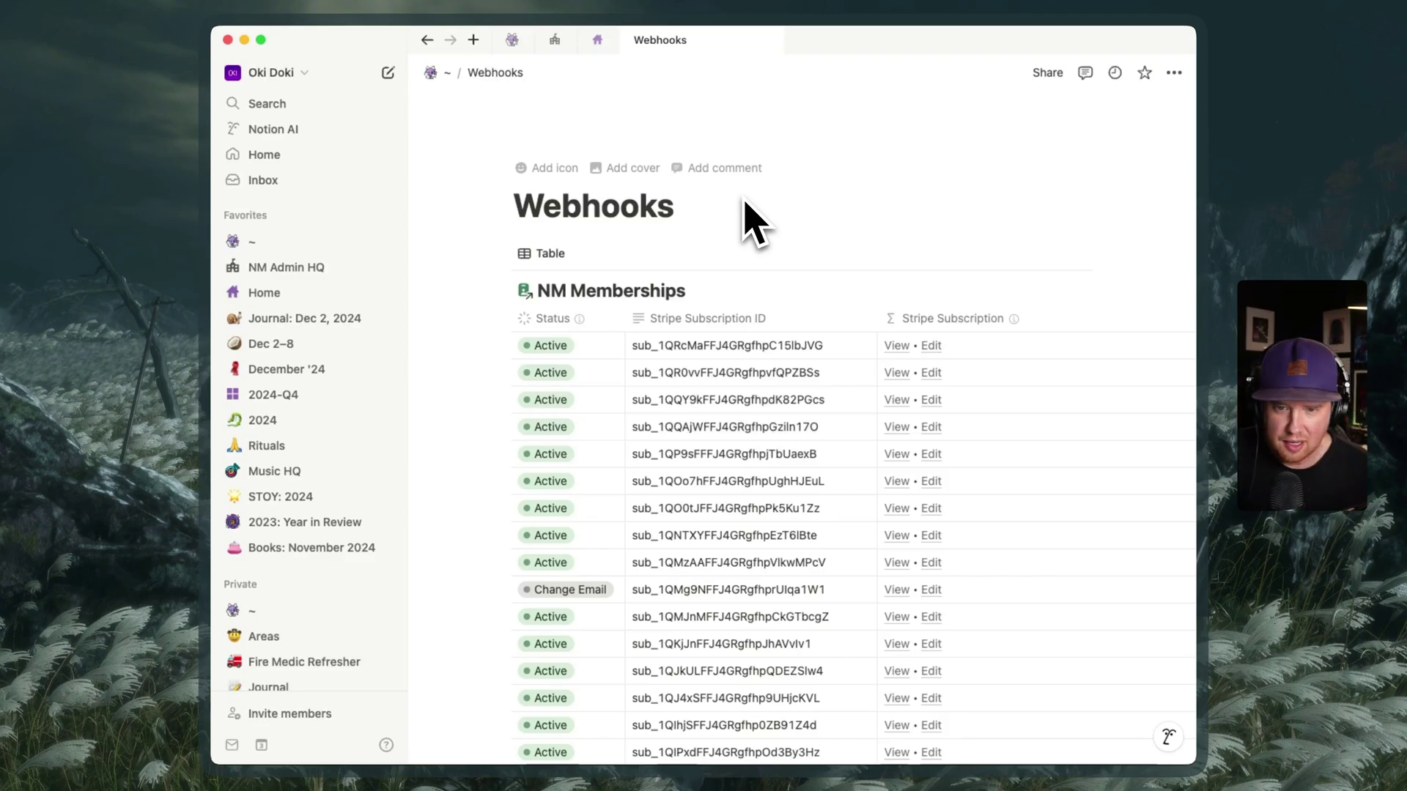
Check the NM Sales Funnel zaps in Zapier, then return to the Notion Webhooks table.
click(673, 207)
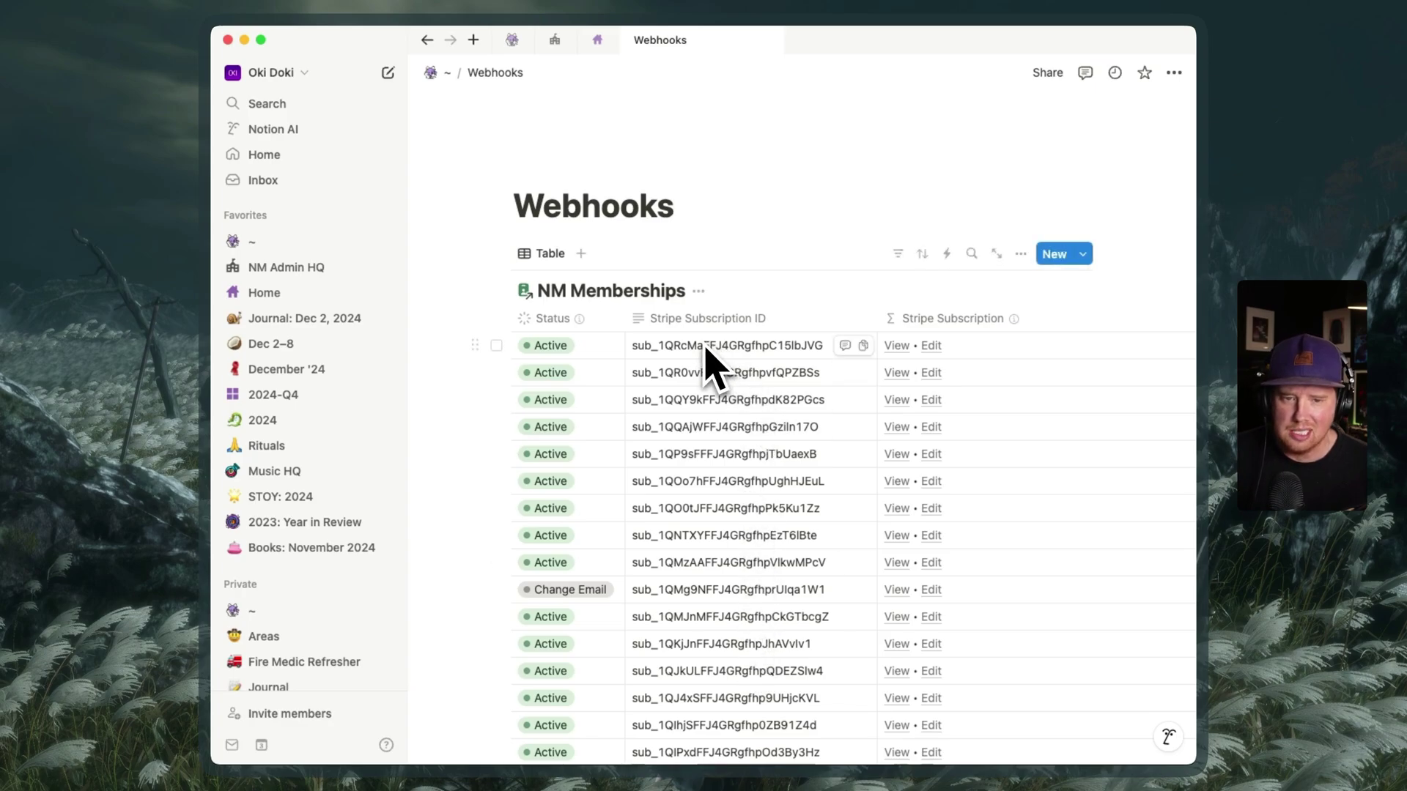
key(super+Tab)
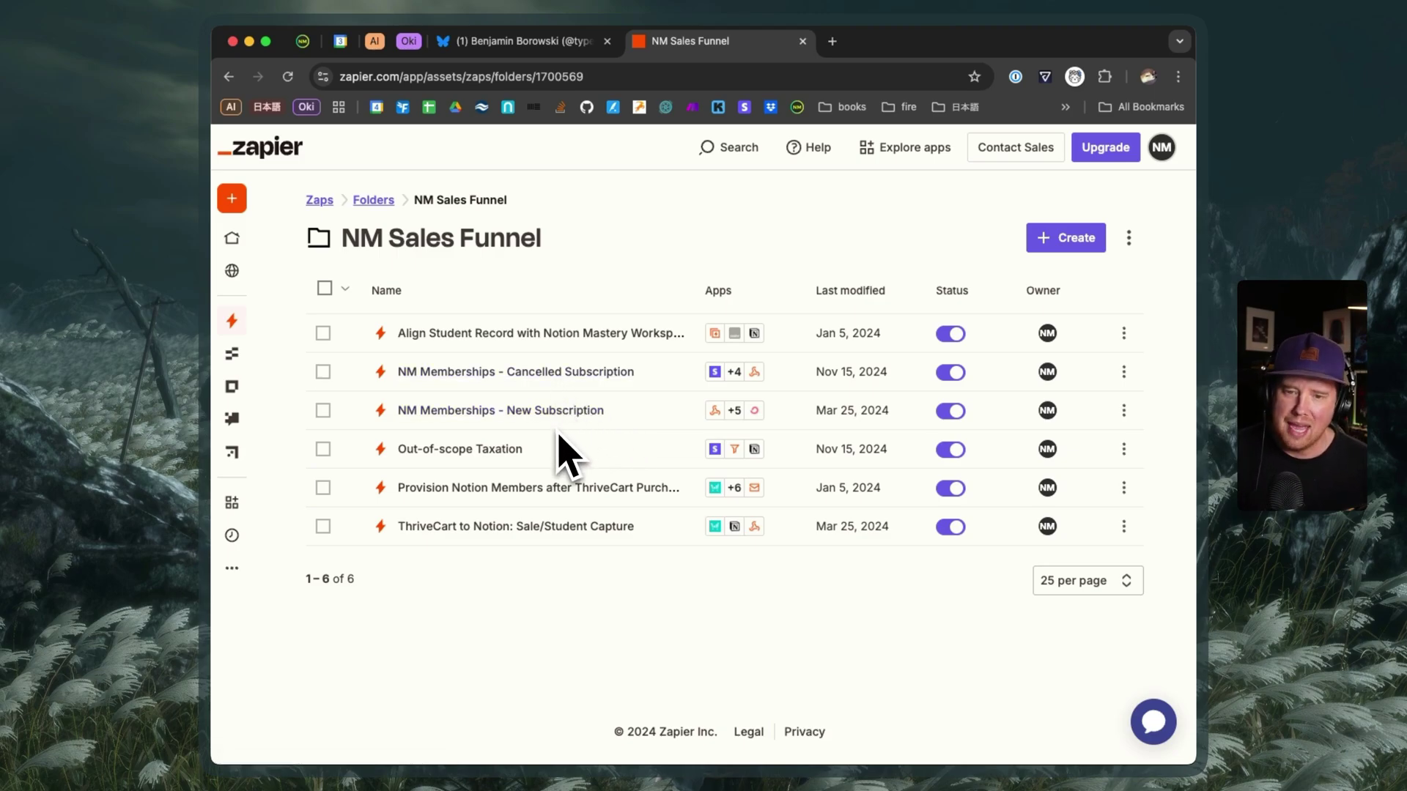
key(super+Tab)
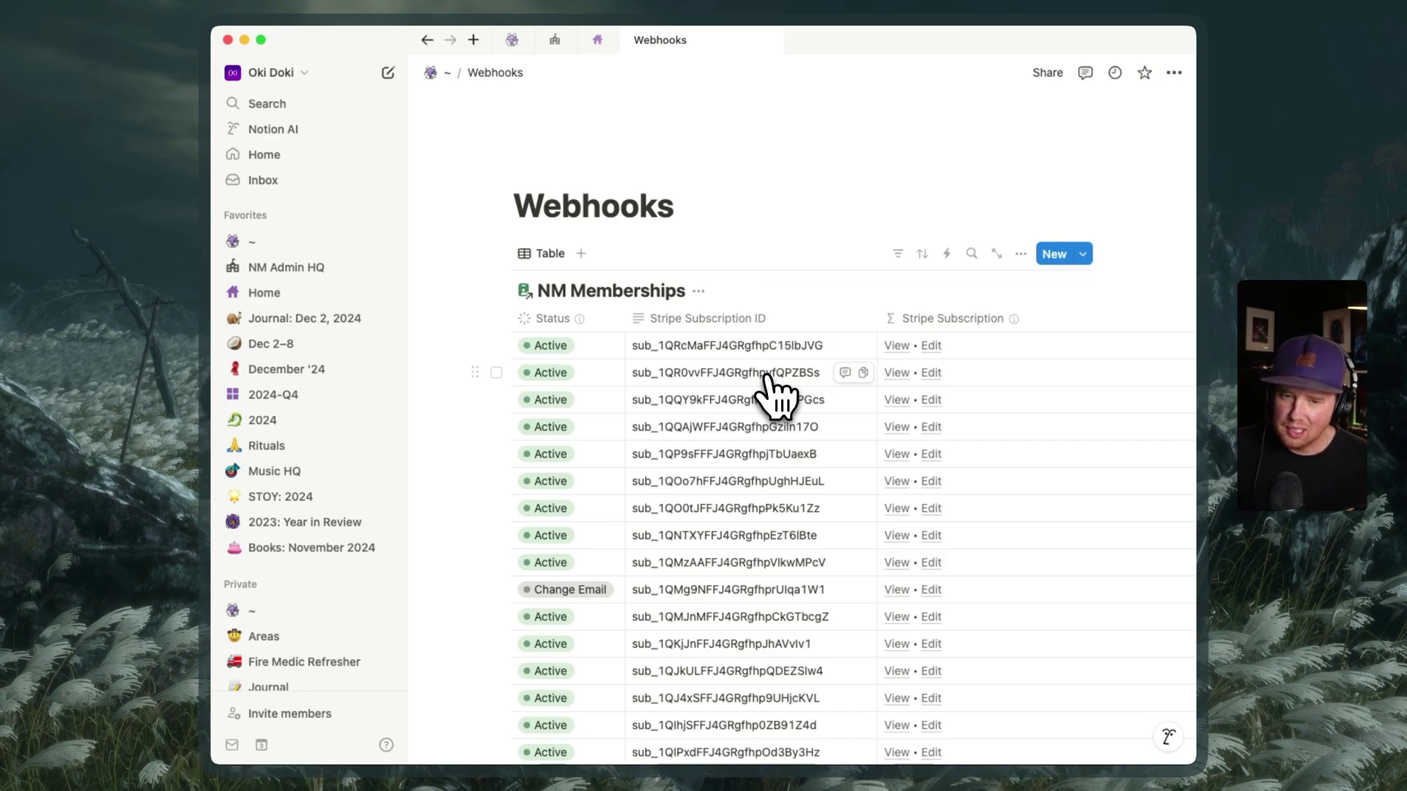
Try the first membership's Status as Cancel and Cancelled, then set it back to Active.
click(551, 348)
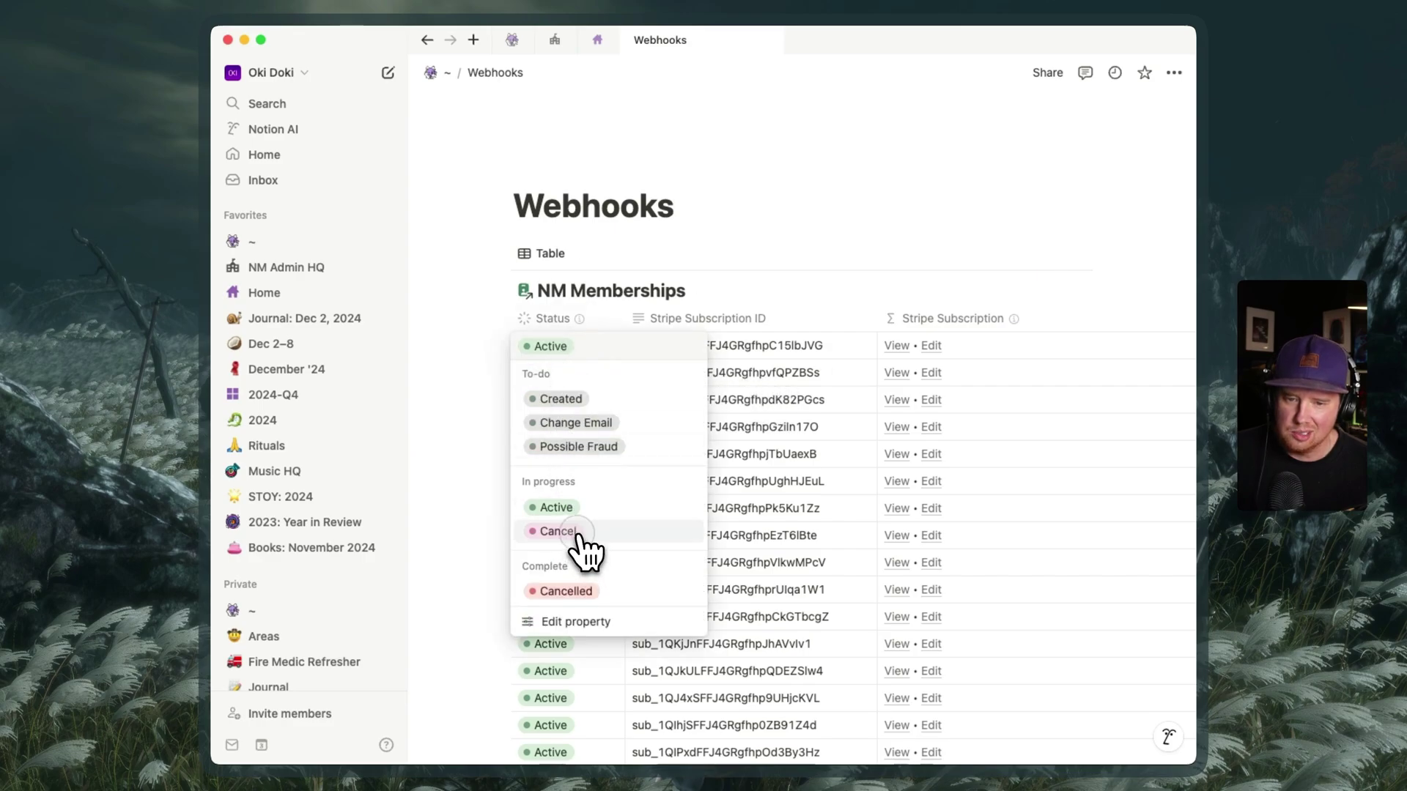
click(579, 532)
click(586, 346)
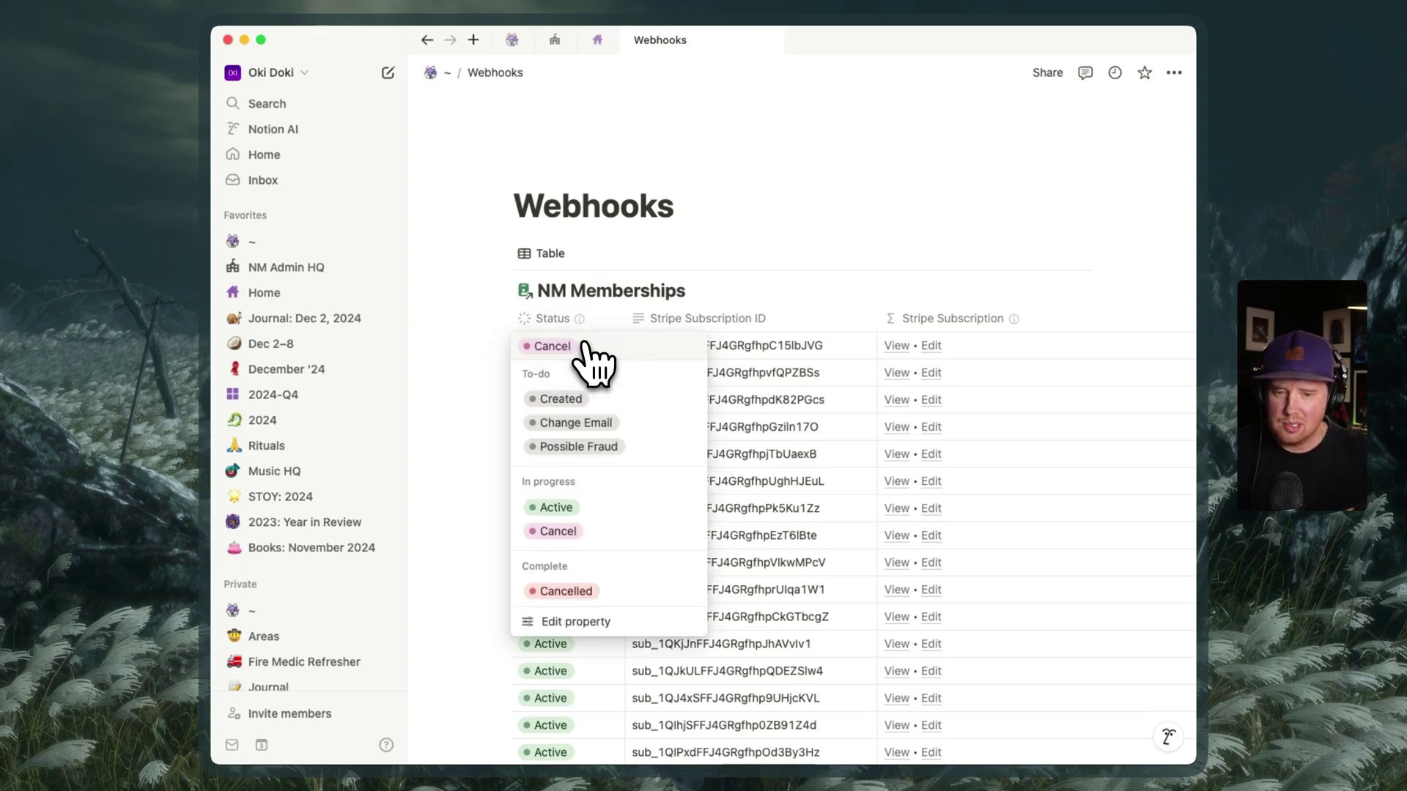
click(577, 597)
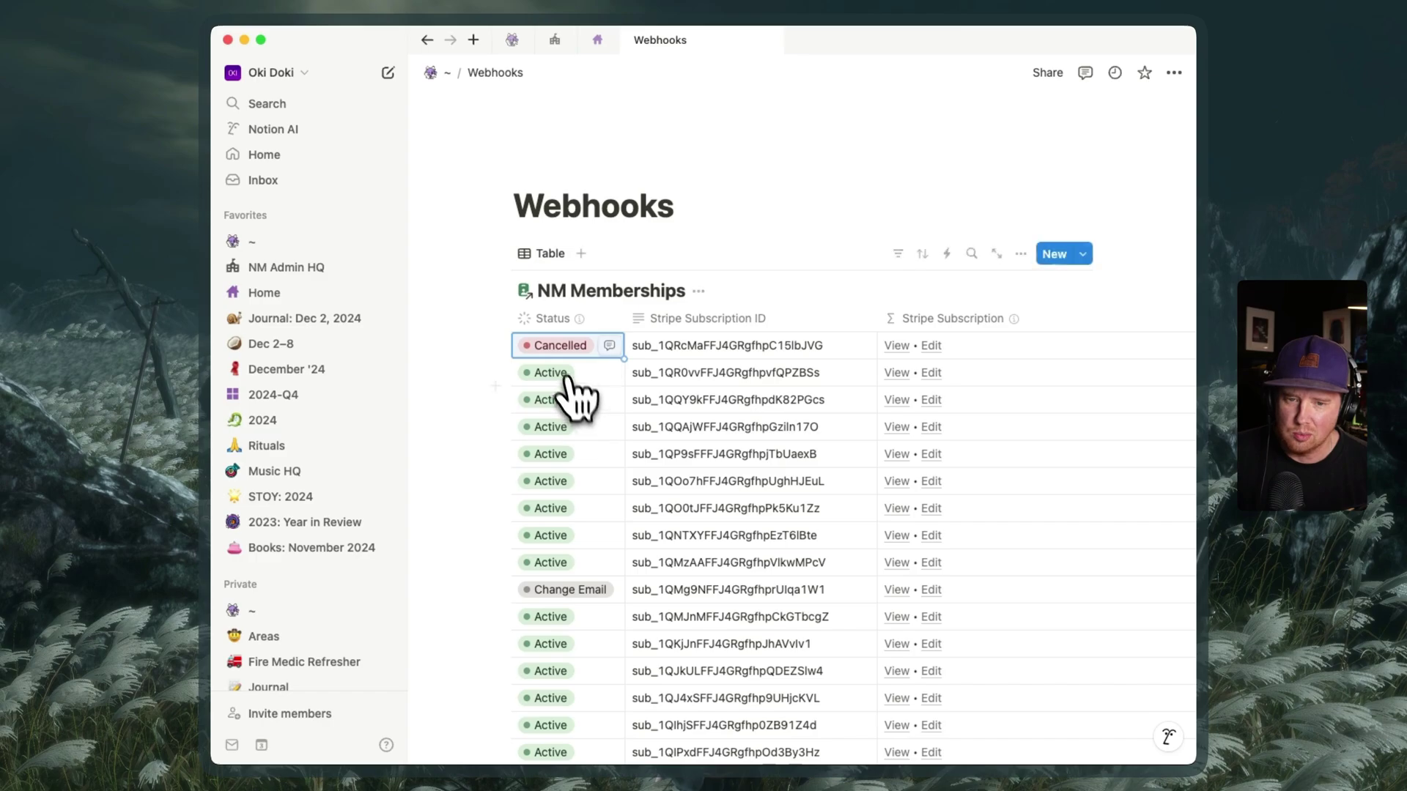
click(555, 348)
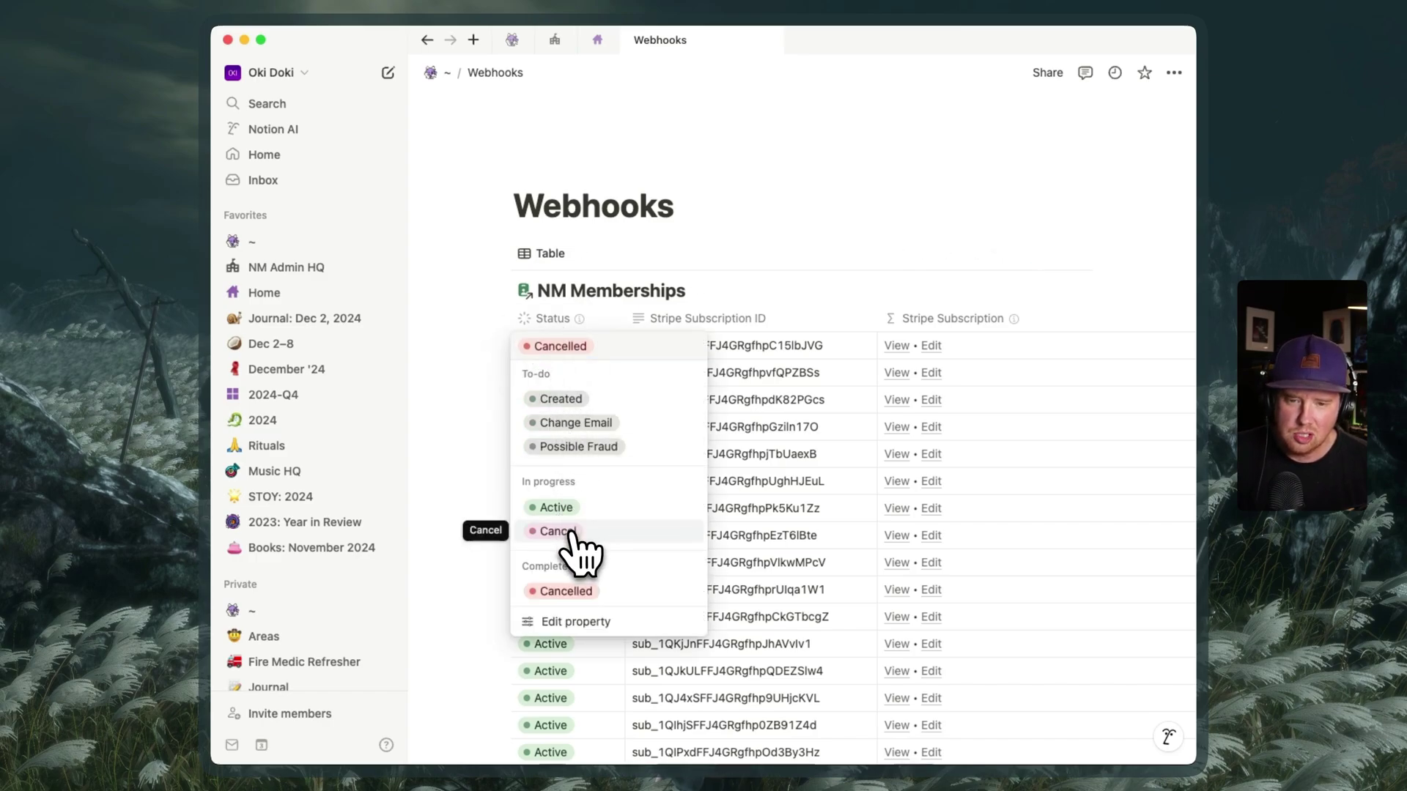
click(571, 533)
click(563, 346)
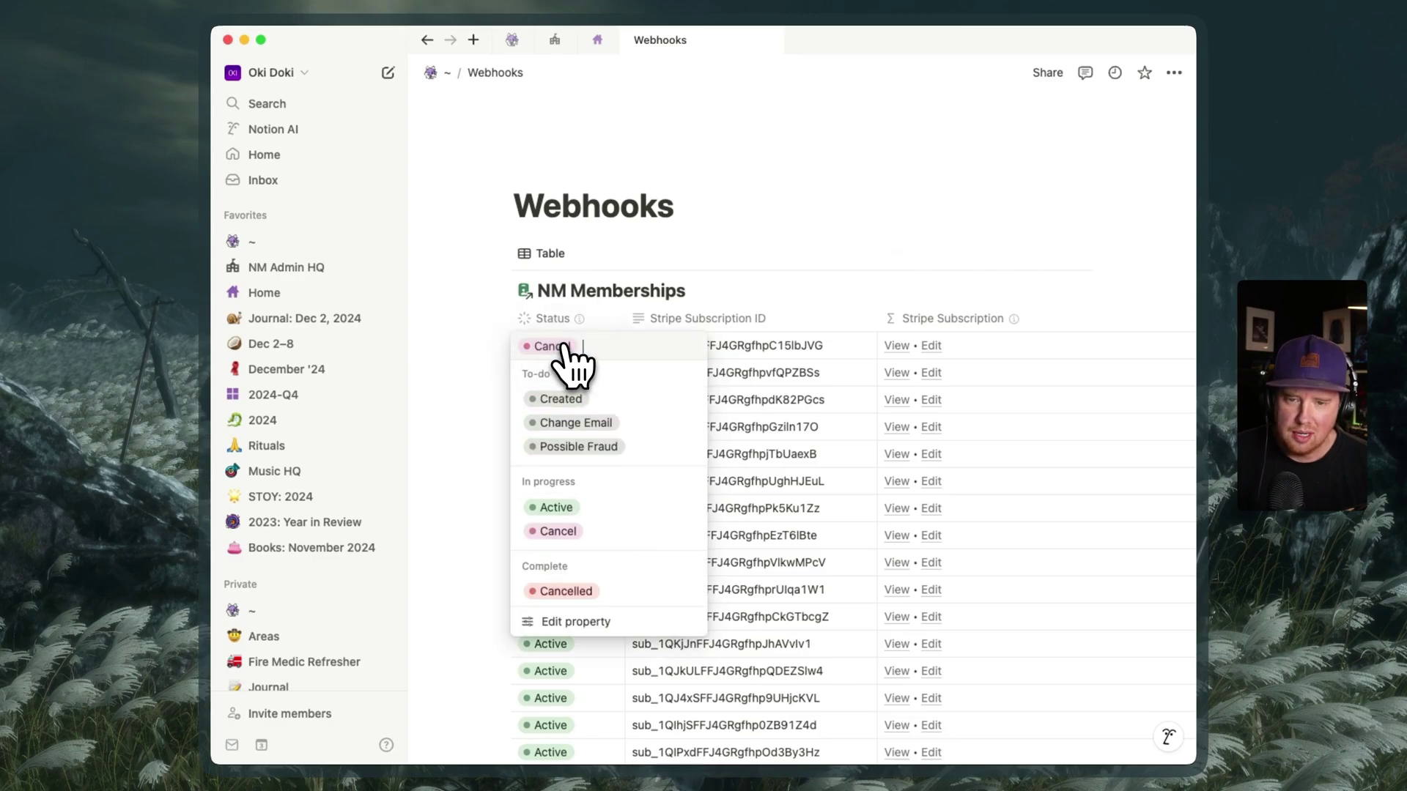
click(579, 507)
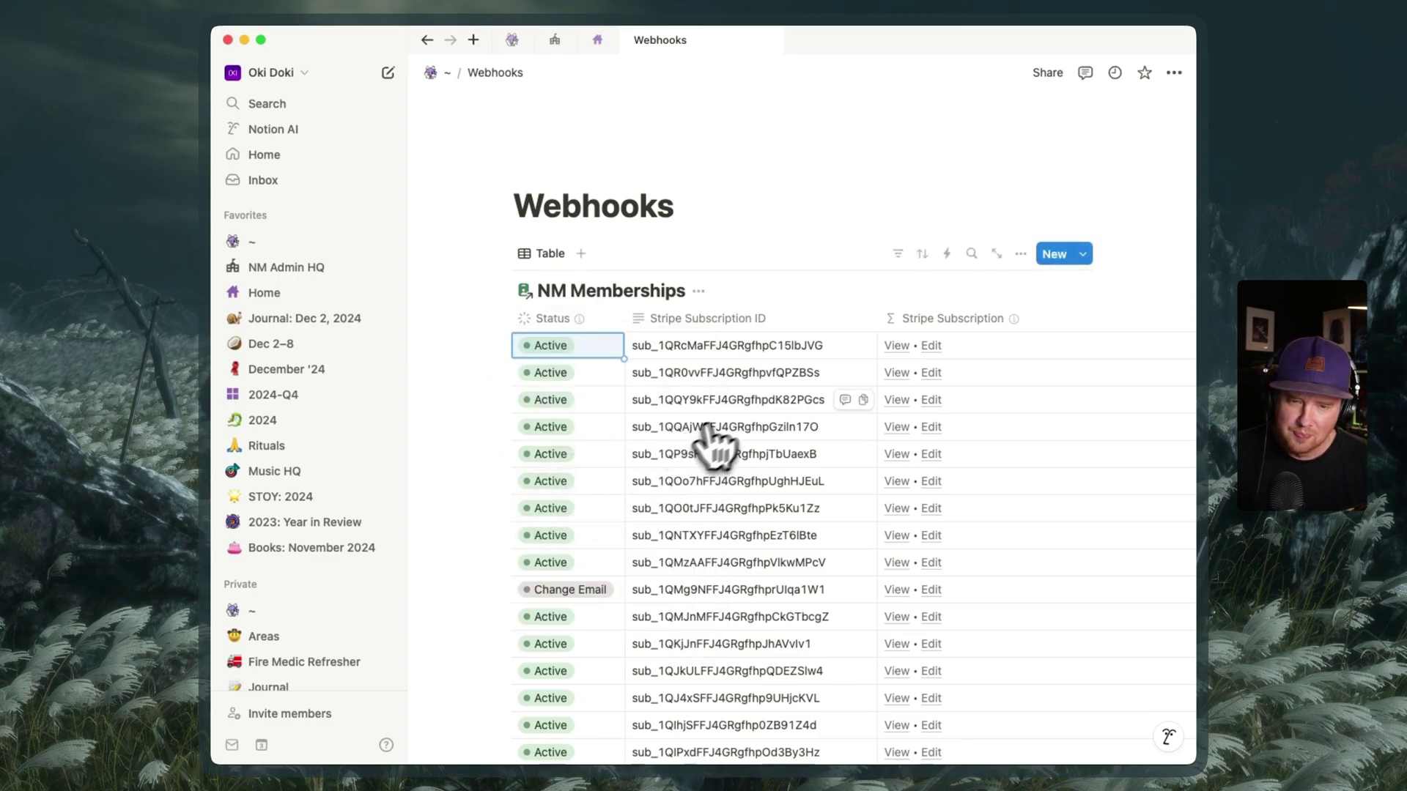
Create a memberships automation triggered only by Status = Cancel with a Send webhook action.
click(947, 255)
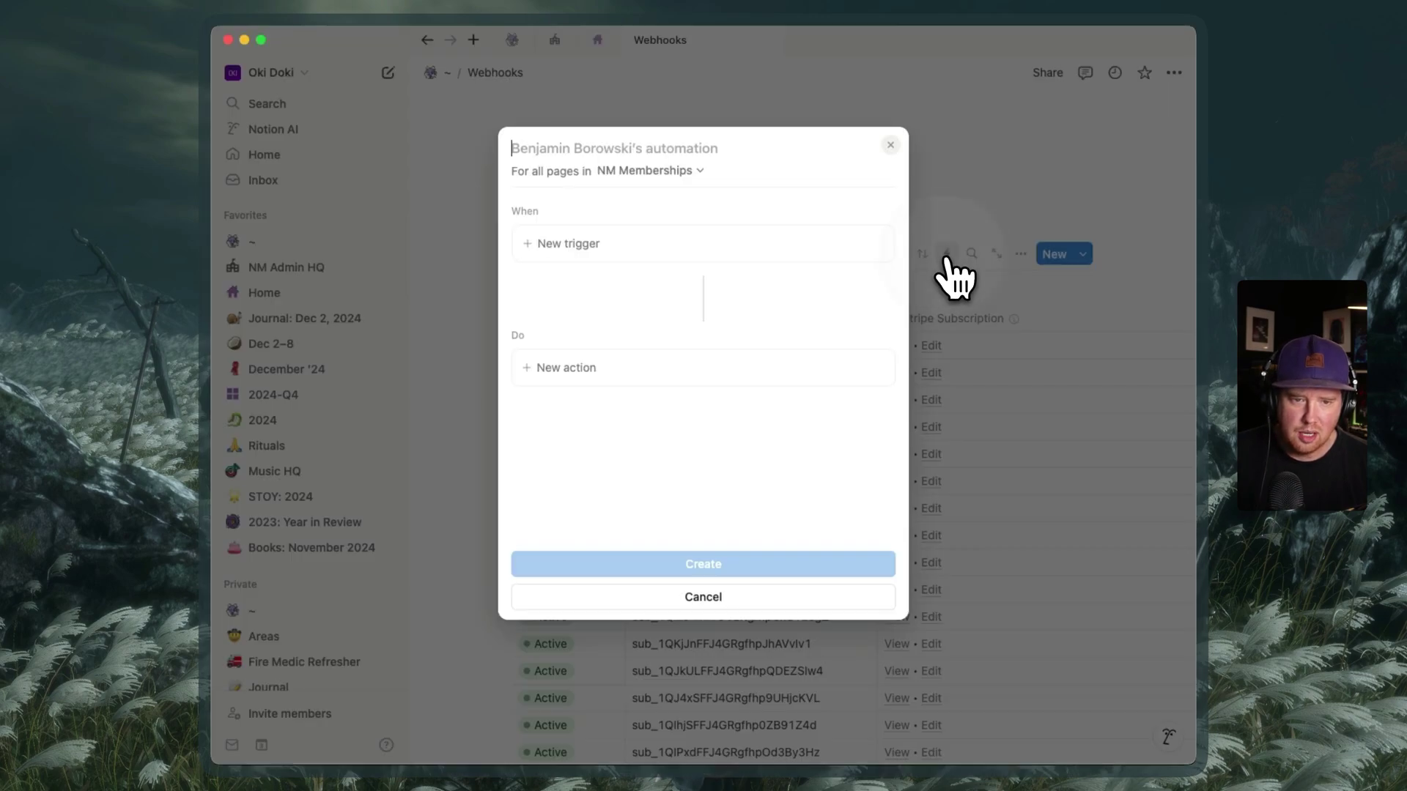
click(686, 256)
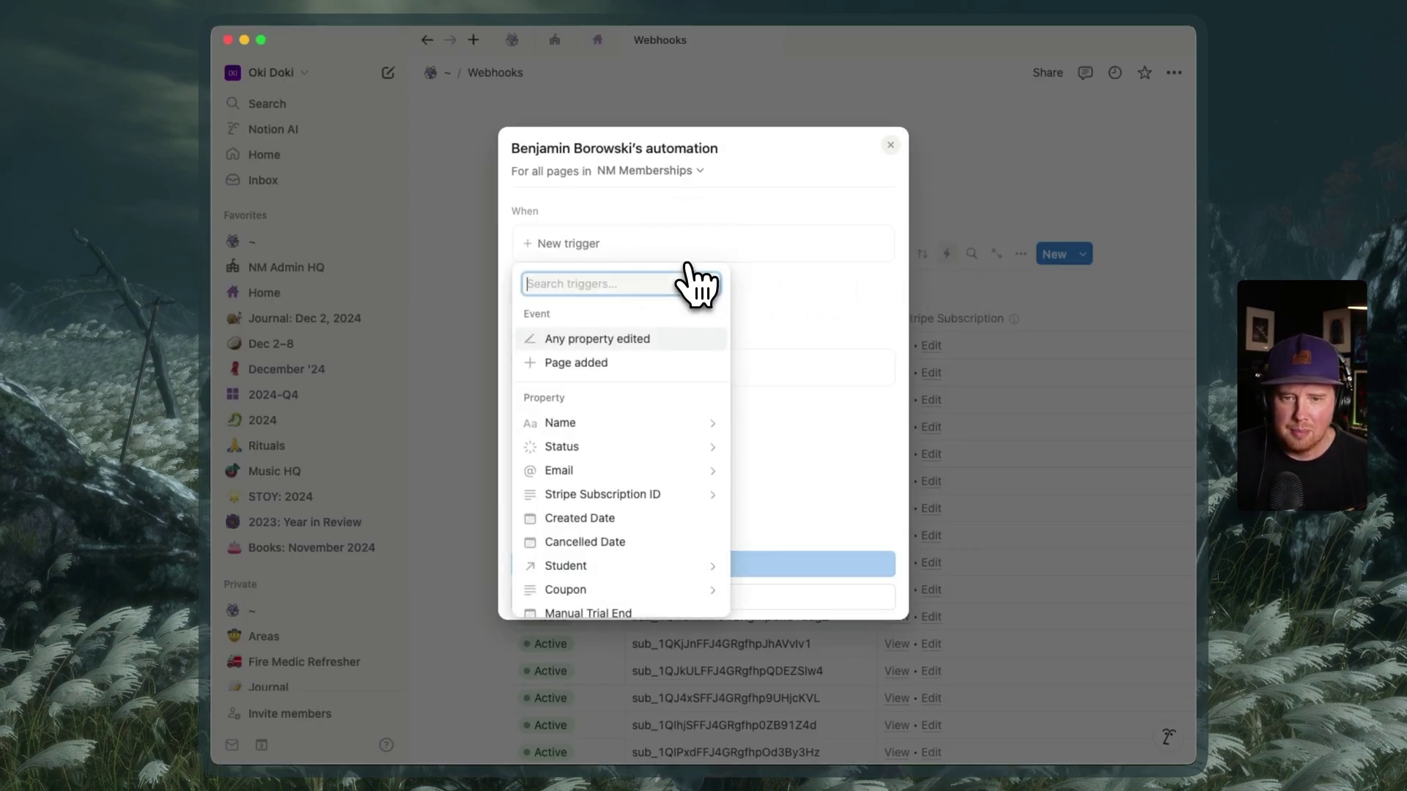
click(595, 448)
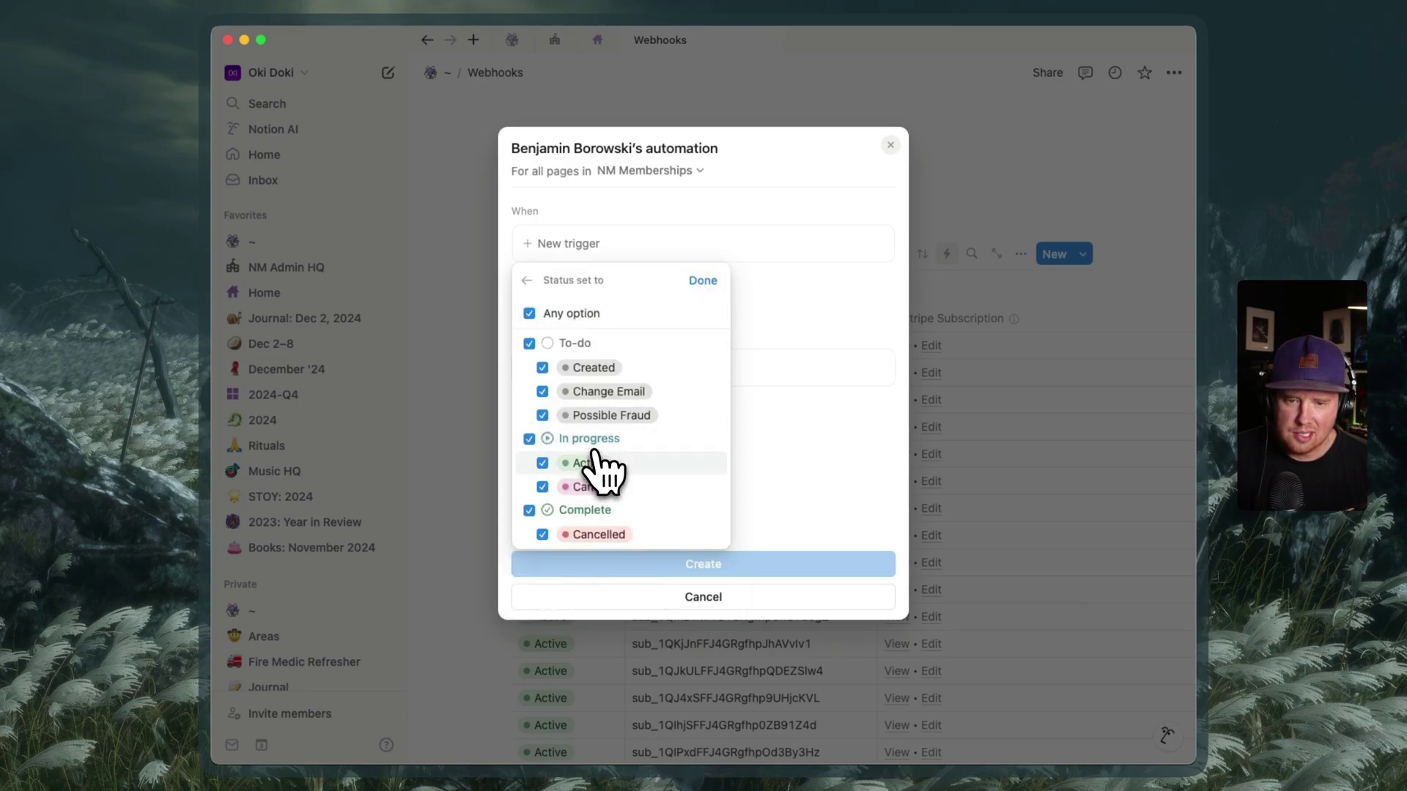
click(559, 313)
click(587, 487)
click(702, 280)
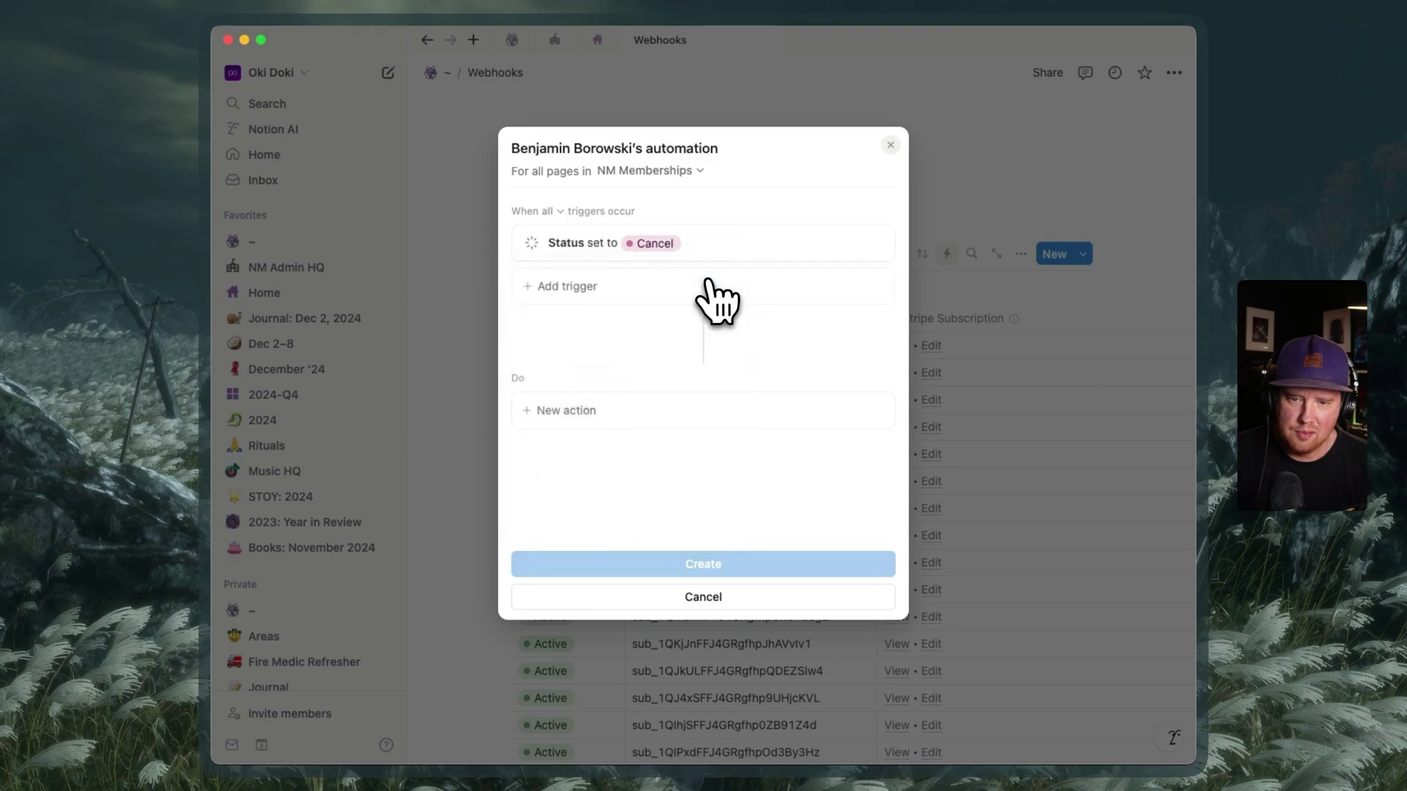
click(641, 418)
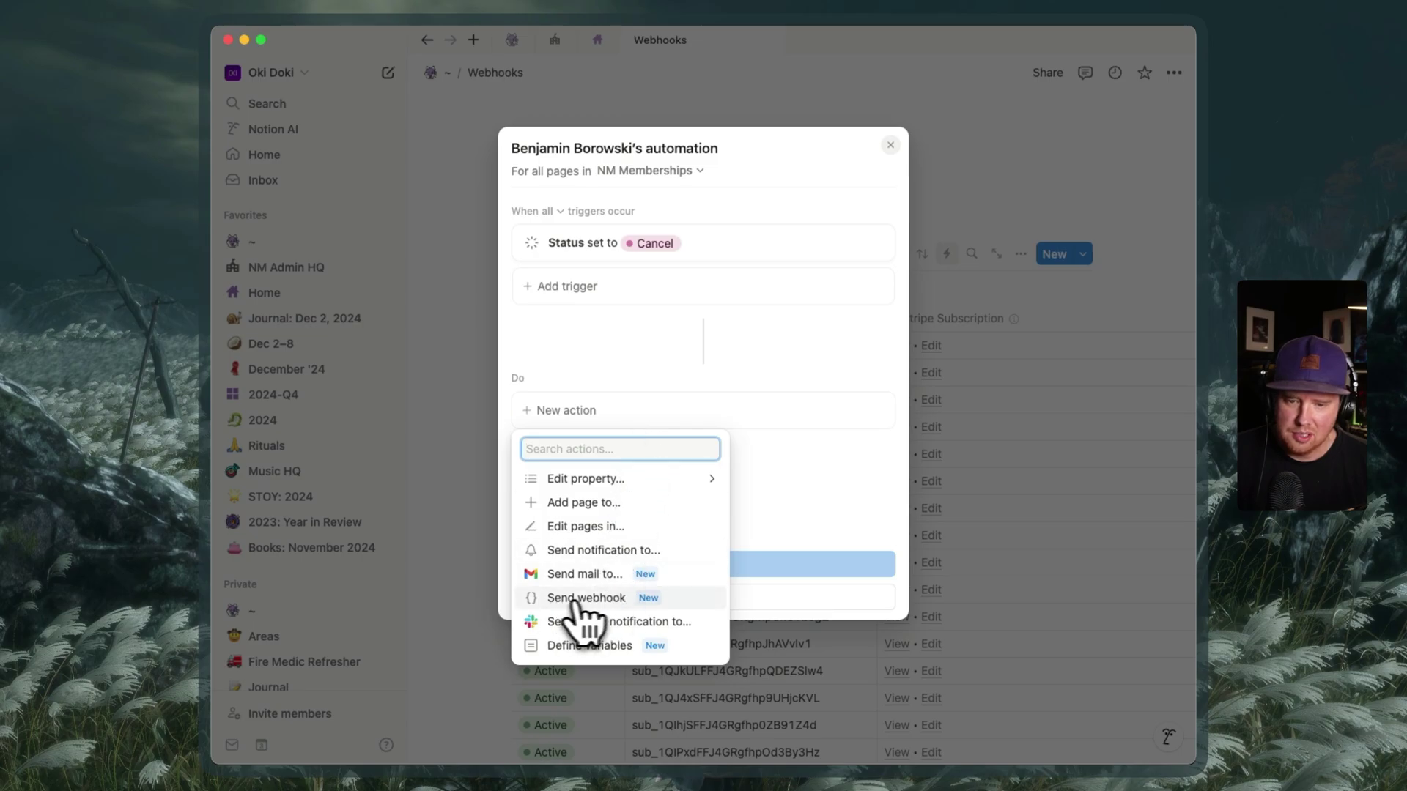
click(672, 599)
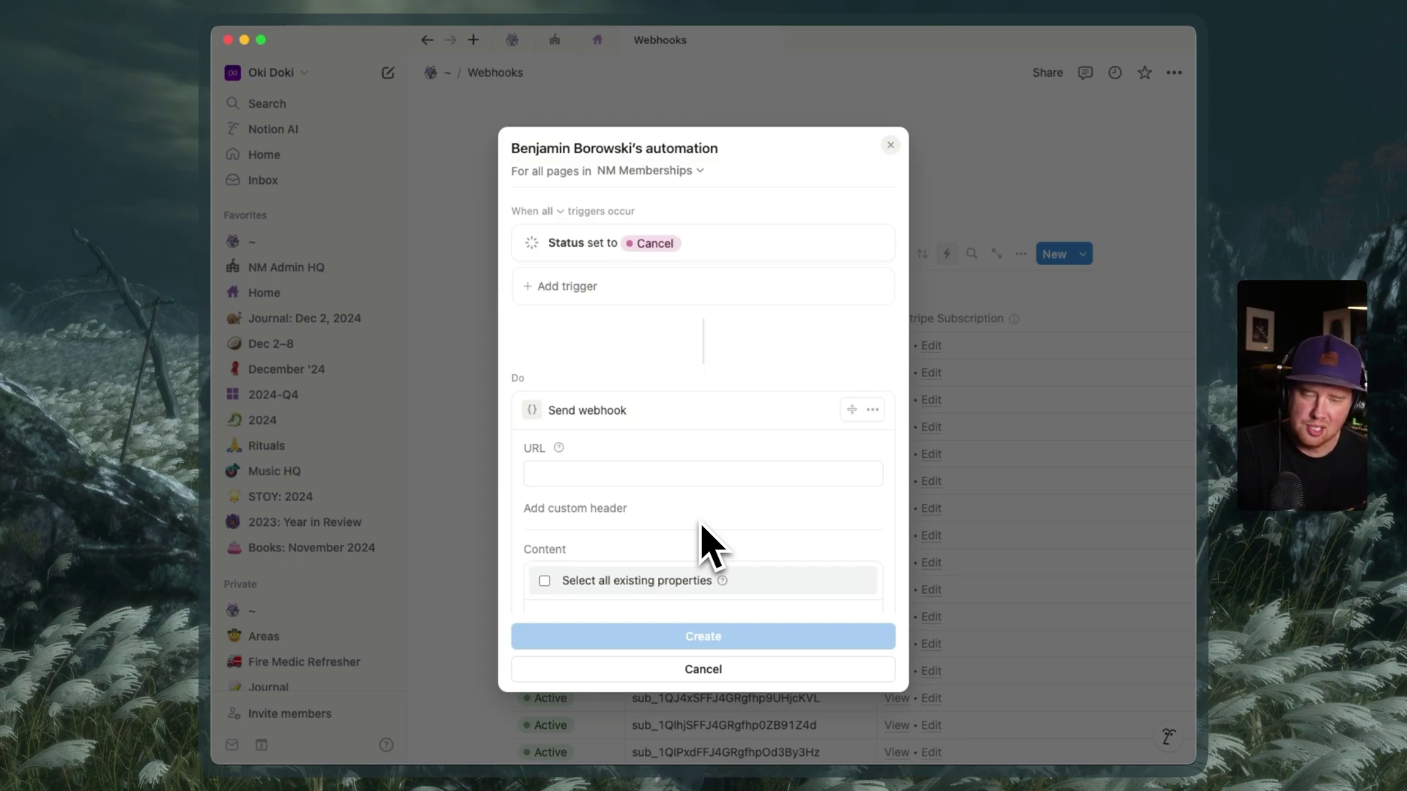
Add a custom header to the webhook action, leaving its Key, Value and the URL empty.
scroll(701, 525, down, 1)
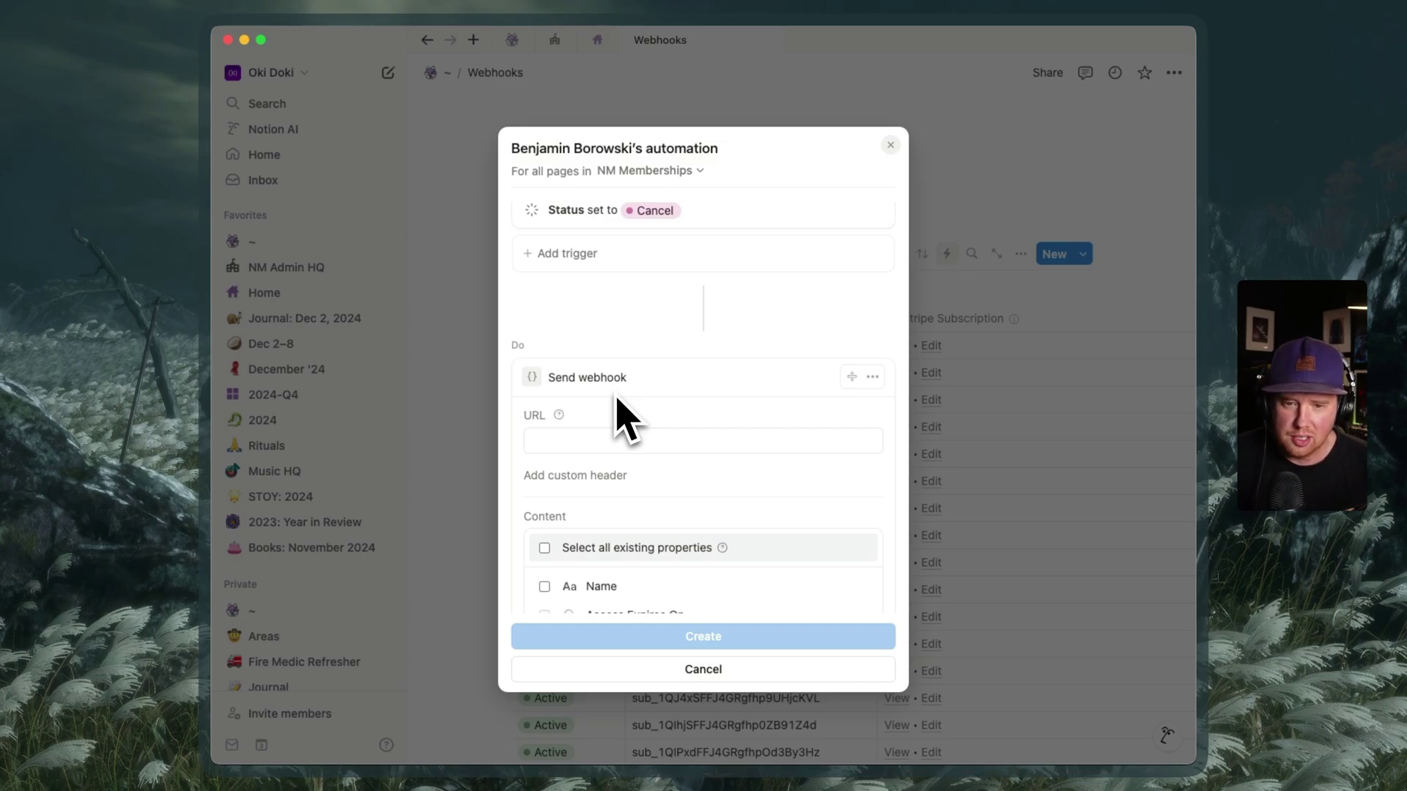
click(537, 441)
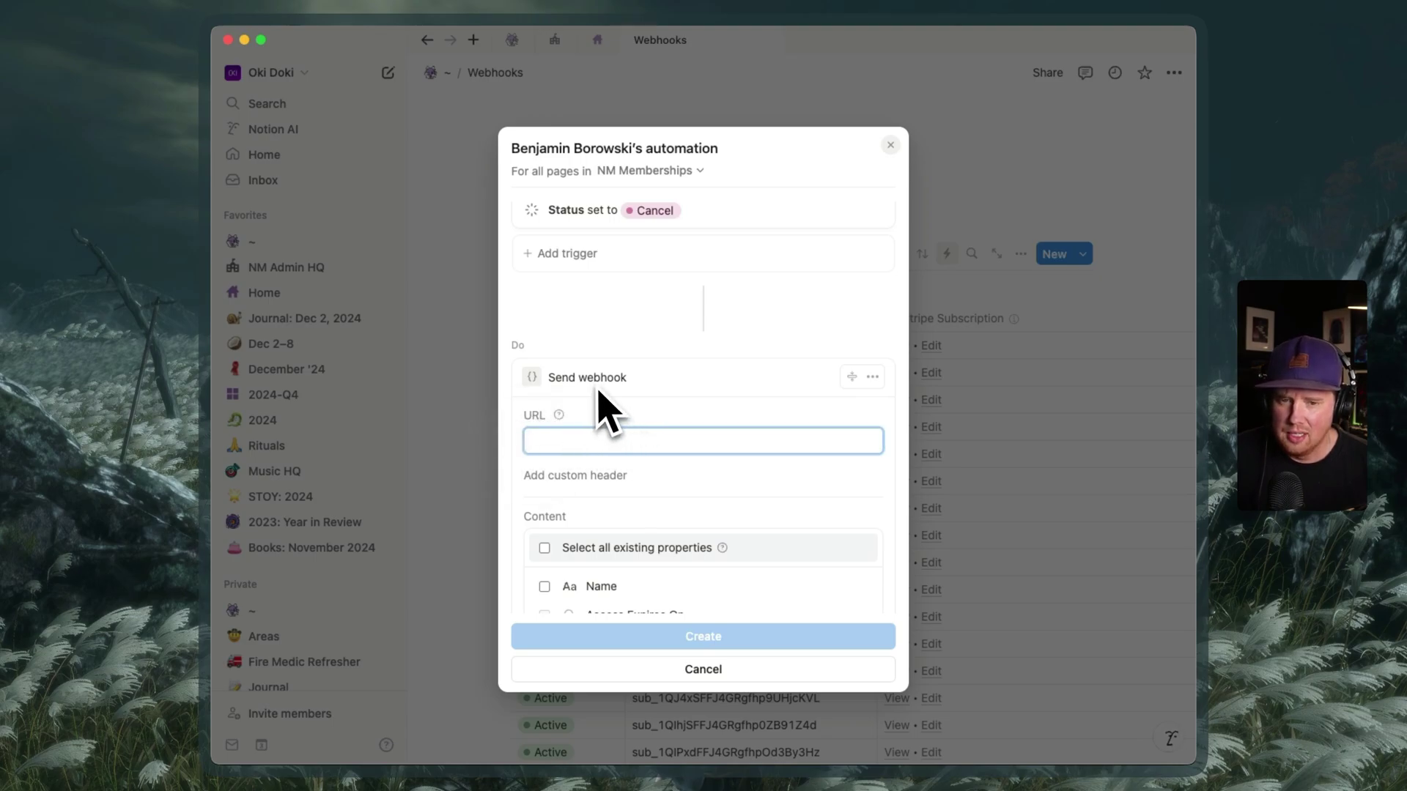
scroll(628, 437, down, 1)
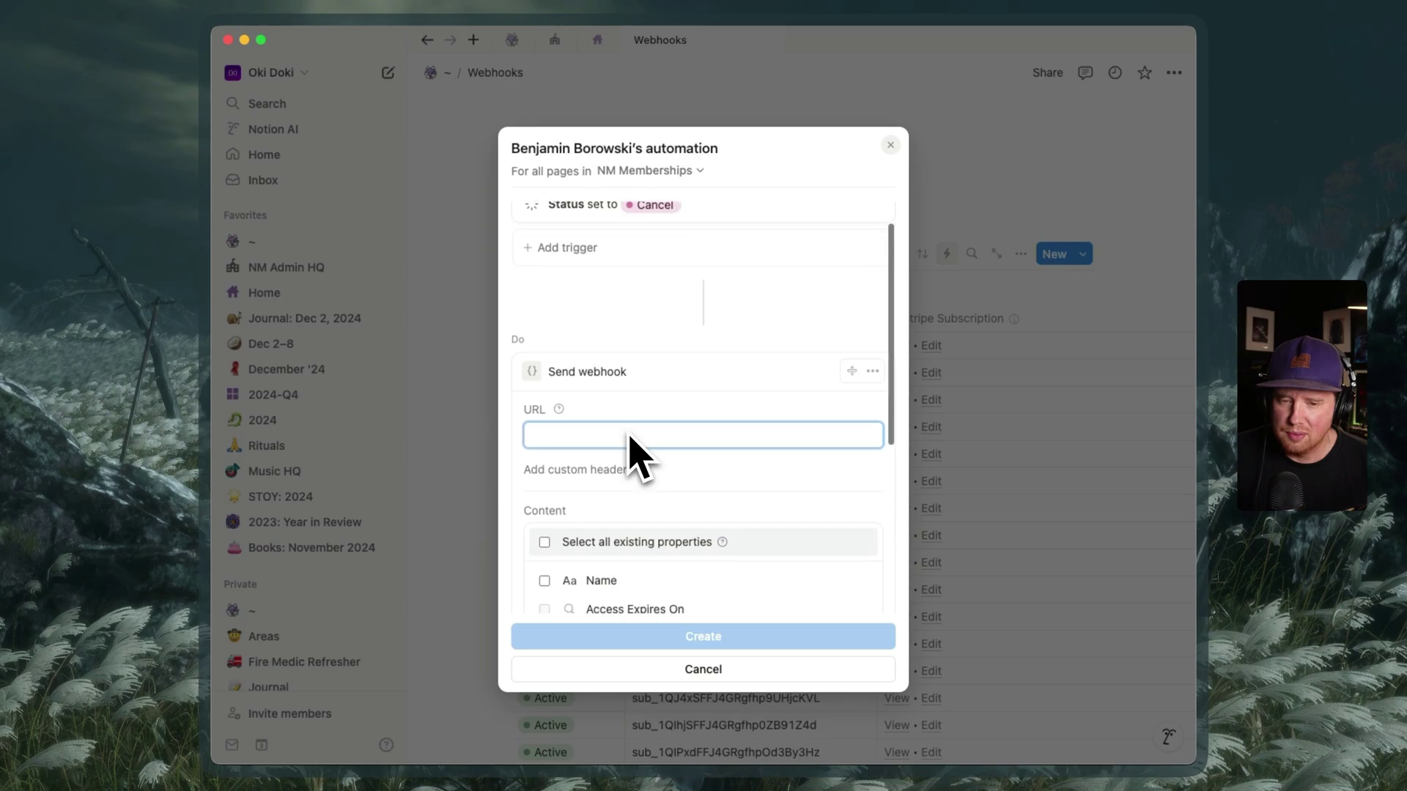
click(597, 470)
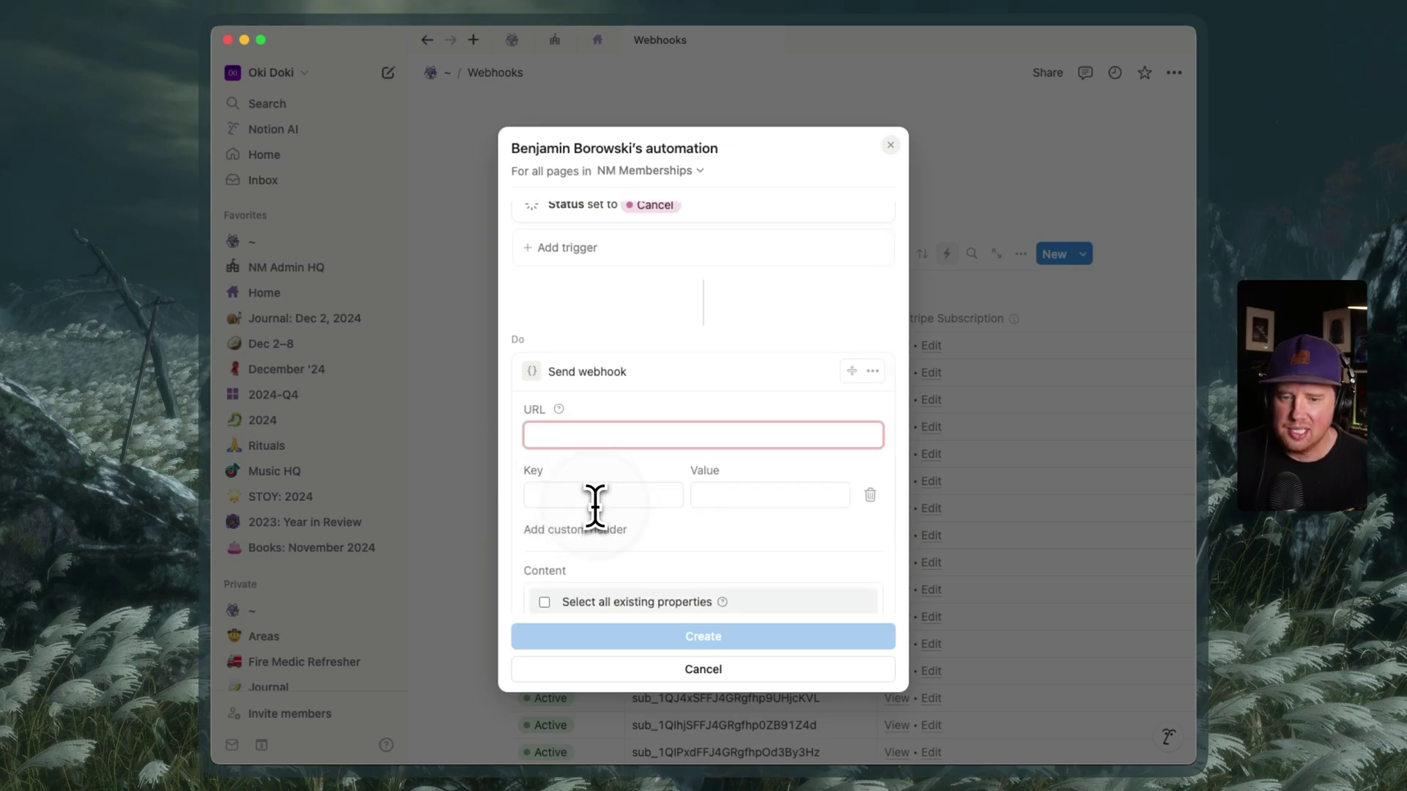
click(591, 496)
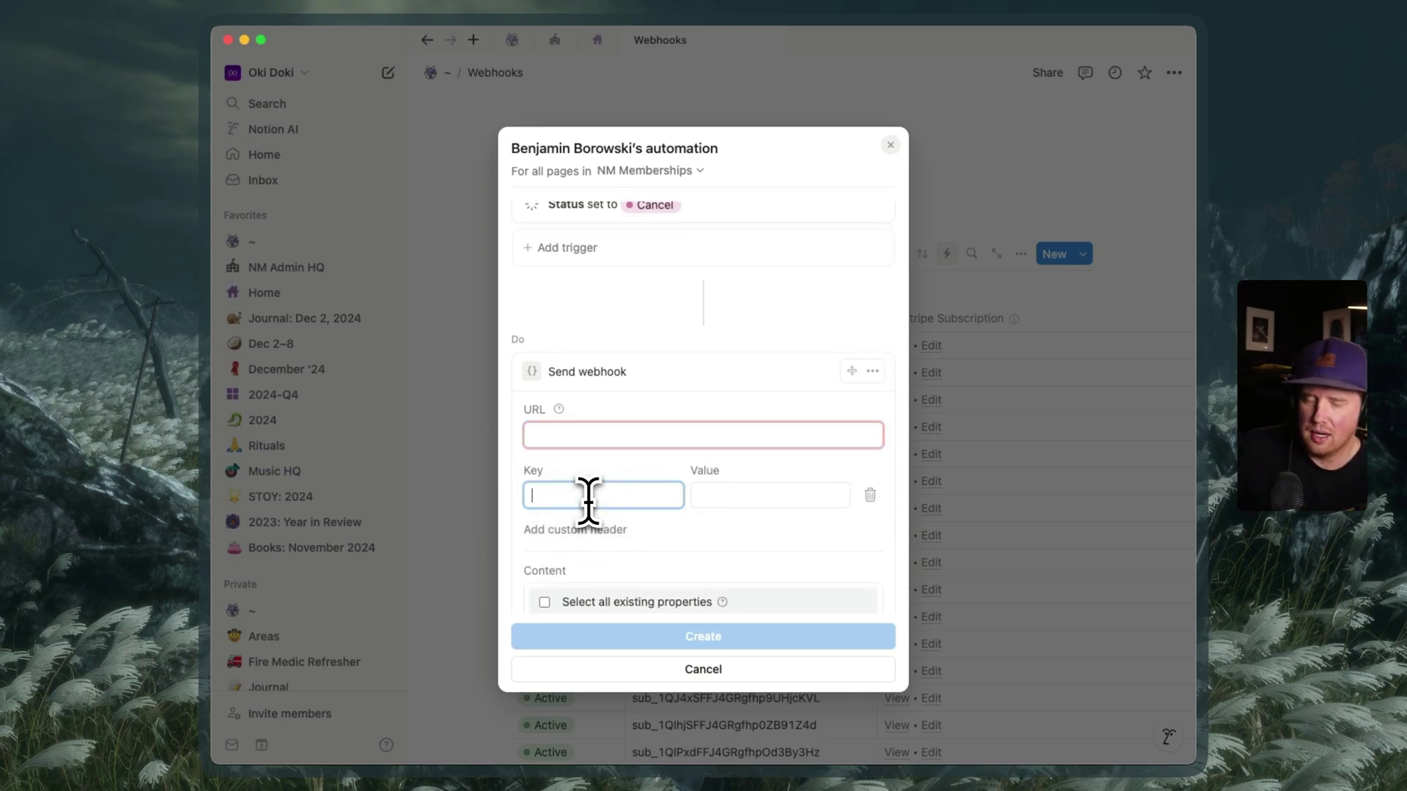
click(735, 496)
click(622, 496)
click(720, 501)
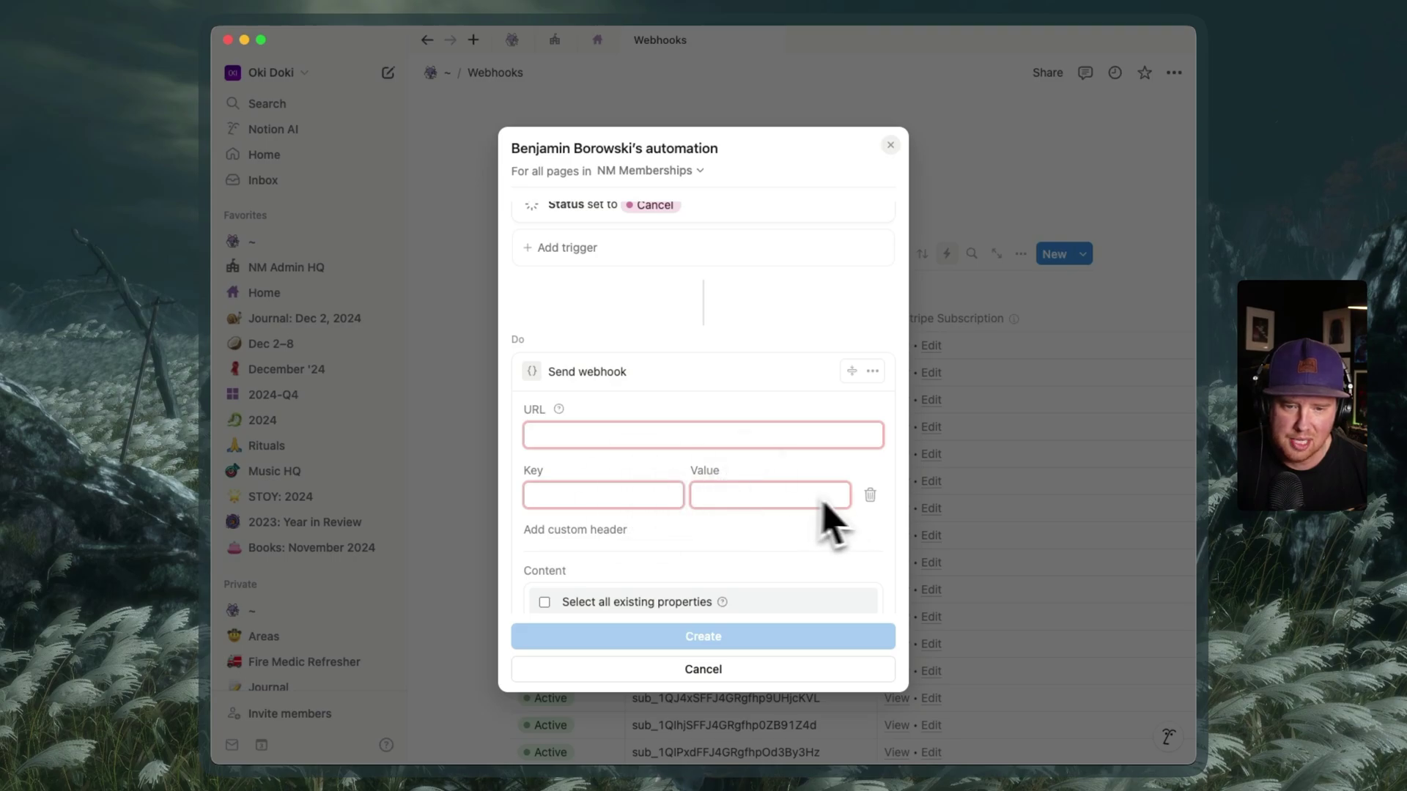
Delete the blank custom header row and tick all properties for the webhook content.
click(870, 496)
scroll(670, 441, down, 2)
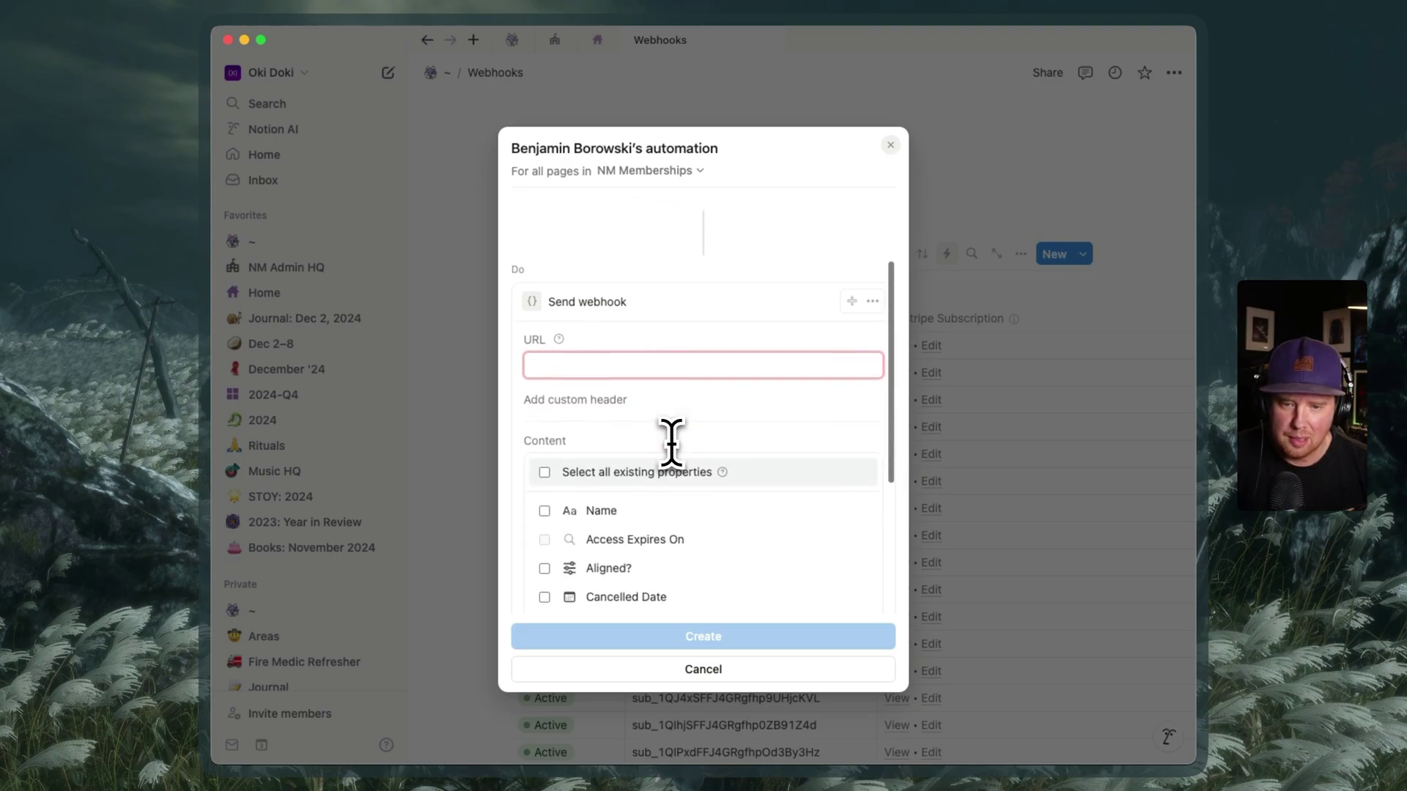
click(663, 474)
scroll(663, 484, down, 2)
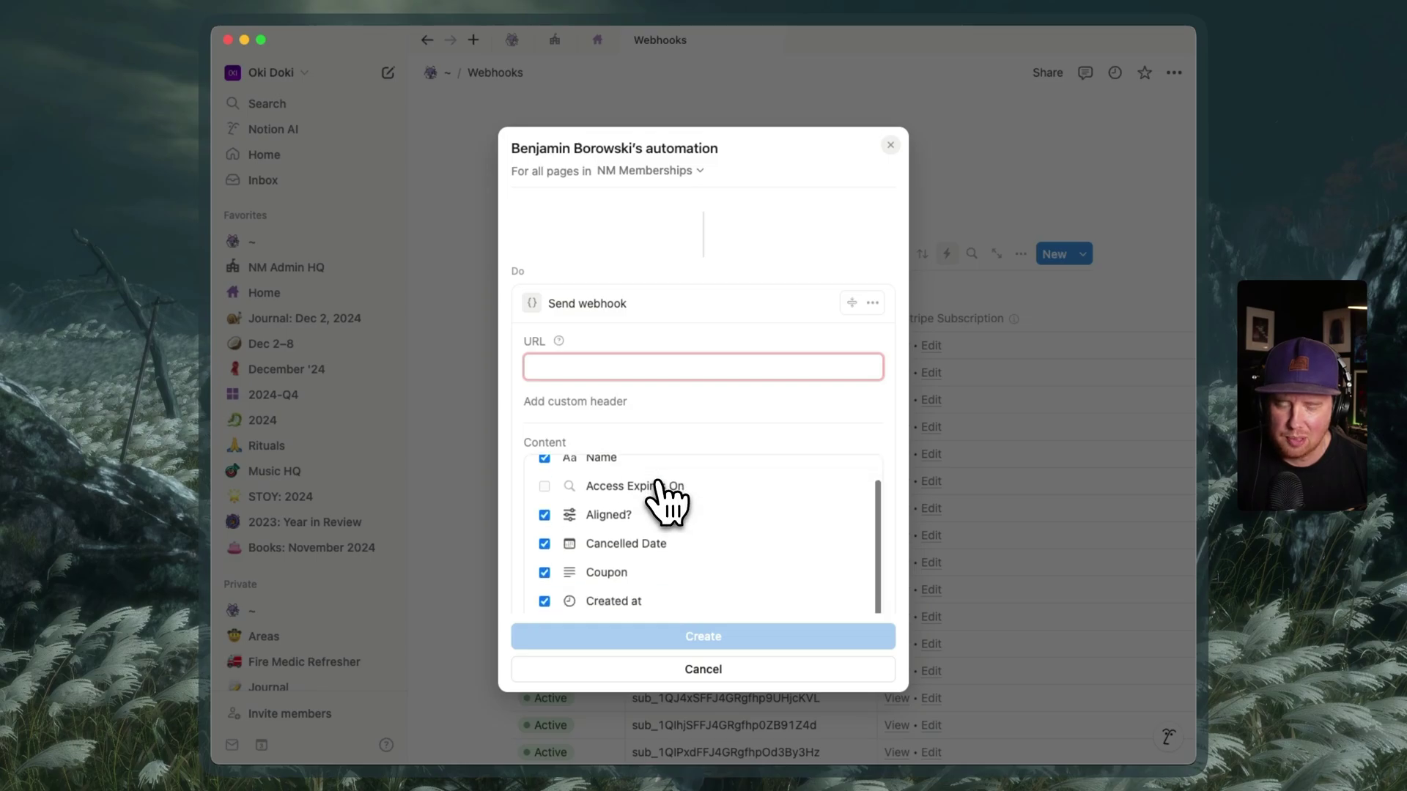
scroll(660, 485, up, 1)
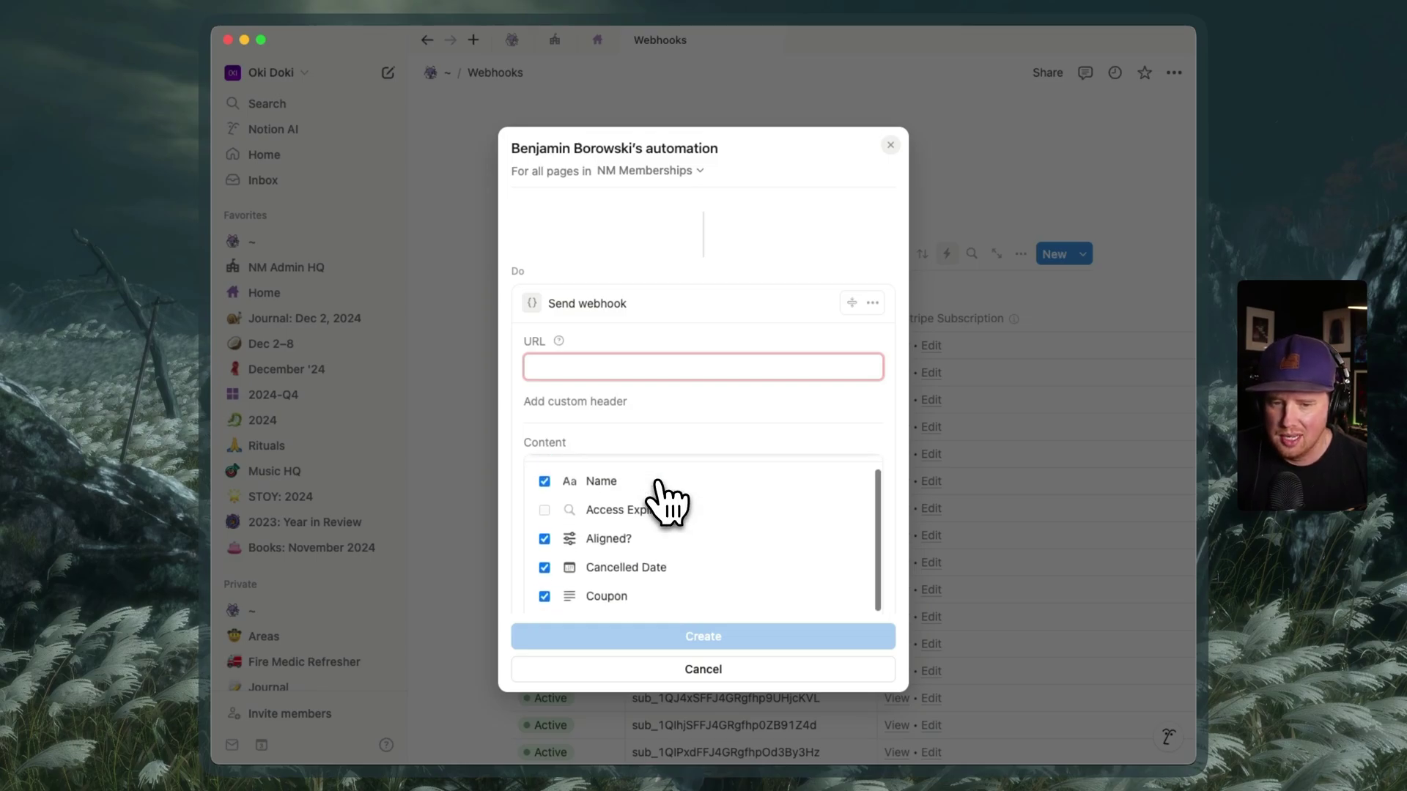
scroll(622, 560, down, 6)
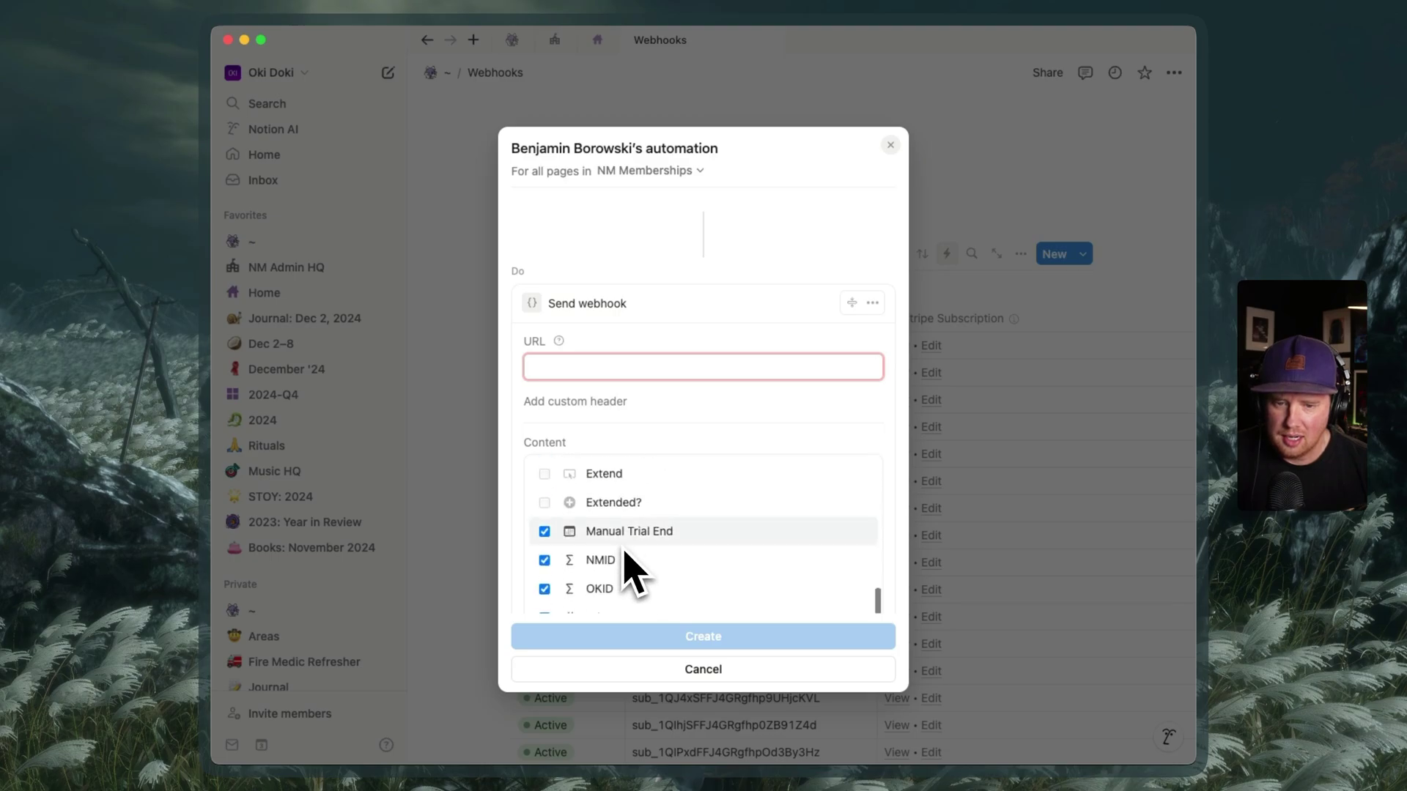
scroll(630, 571, up, 1)
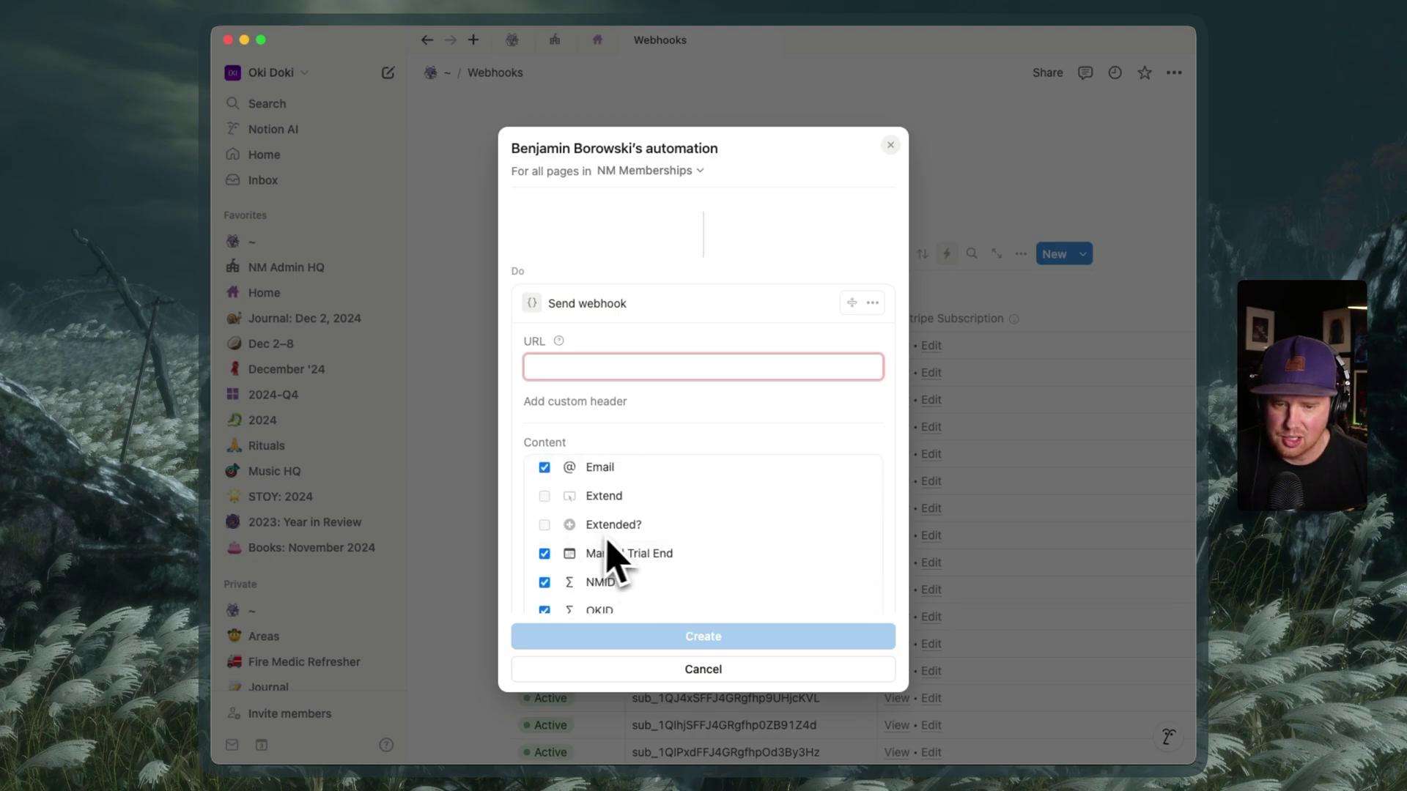
scroll(612, 546, up, 5)
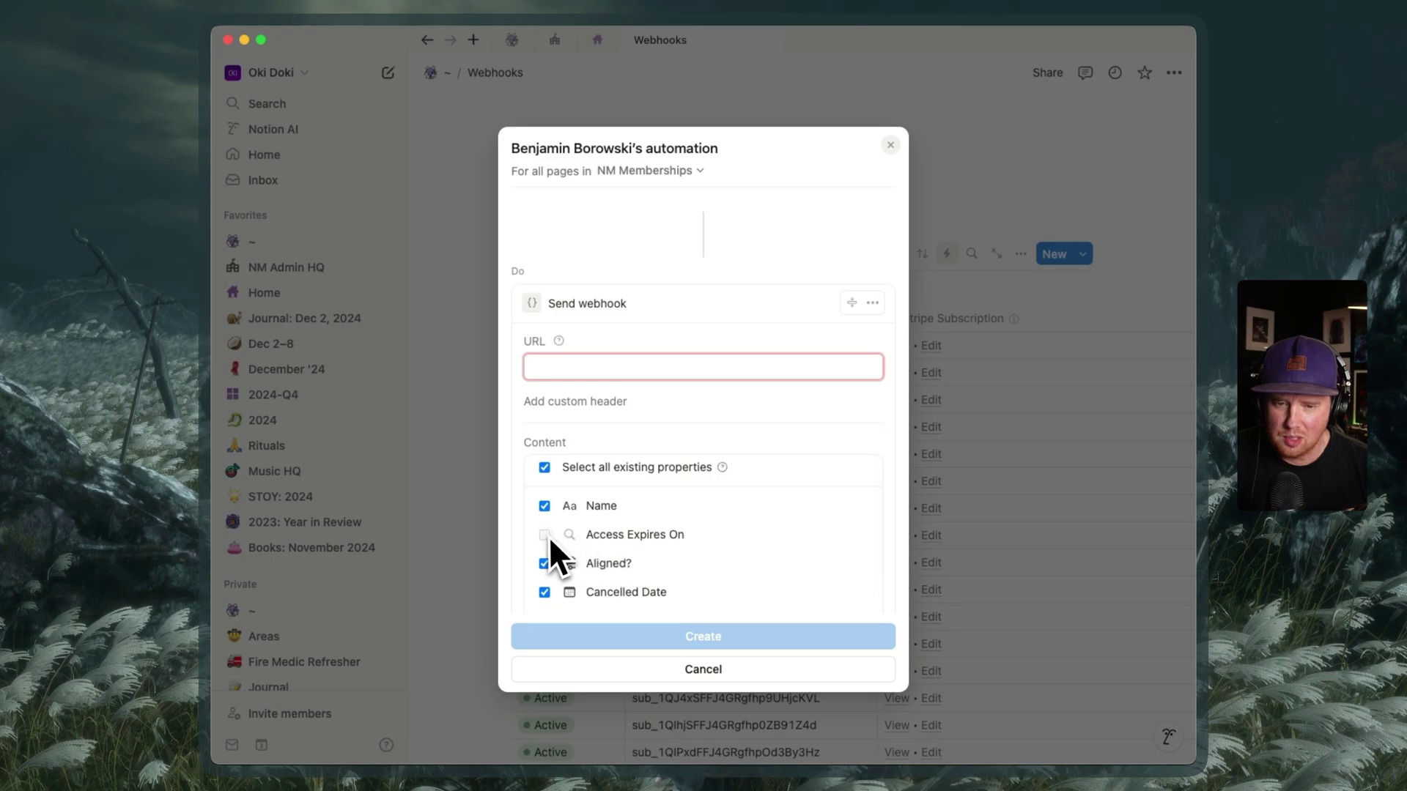
scroll(630, 568, down, 5)
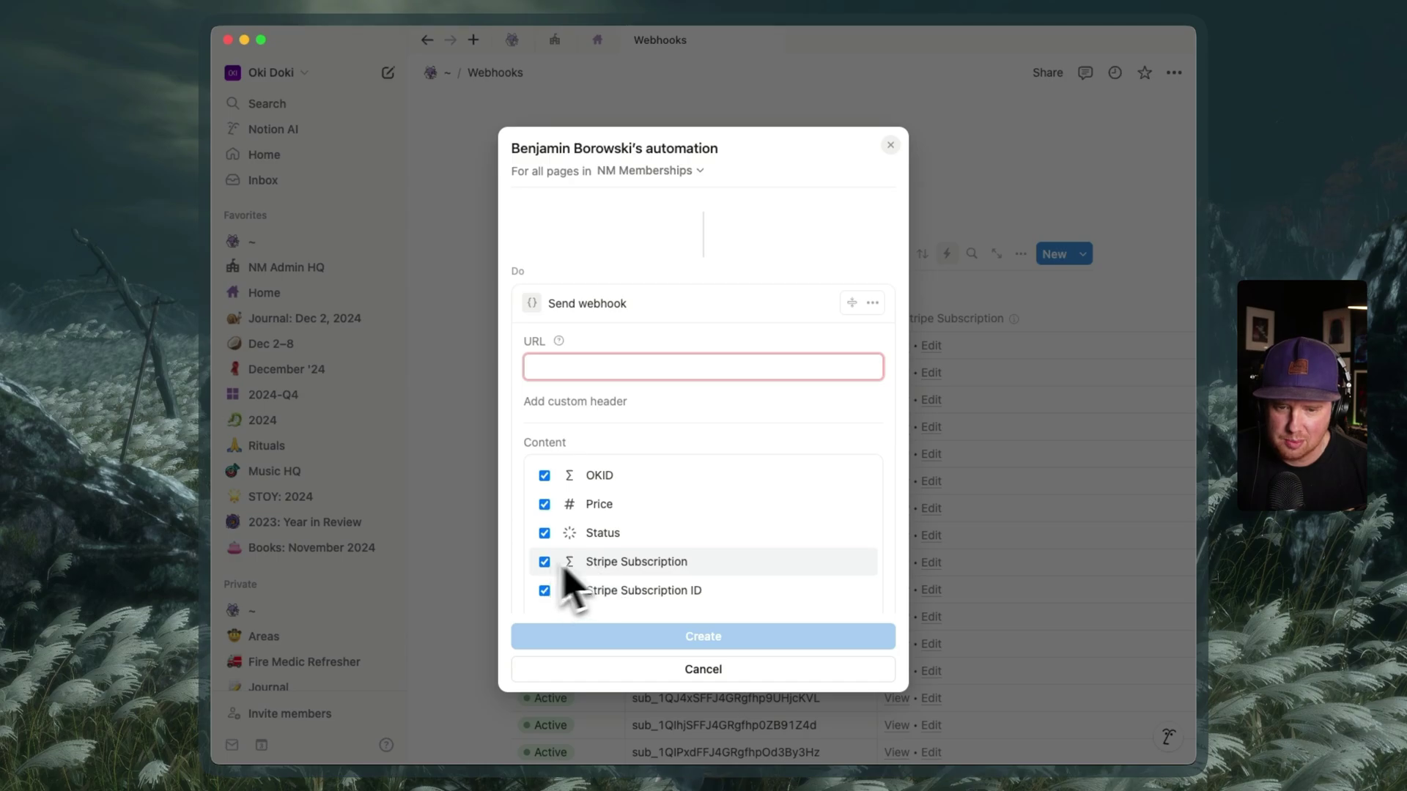
scroll(656, 573, up, 3)
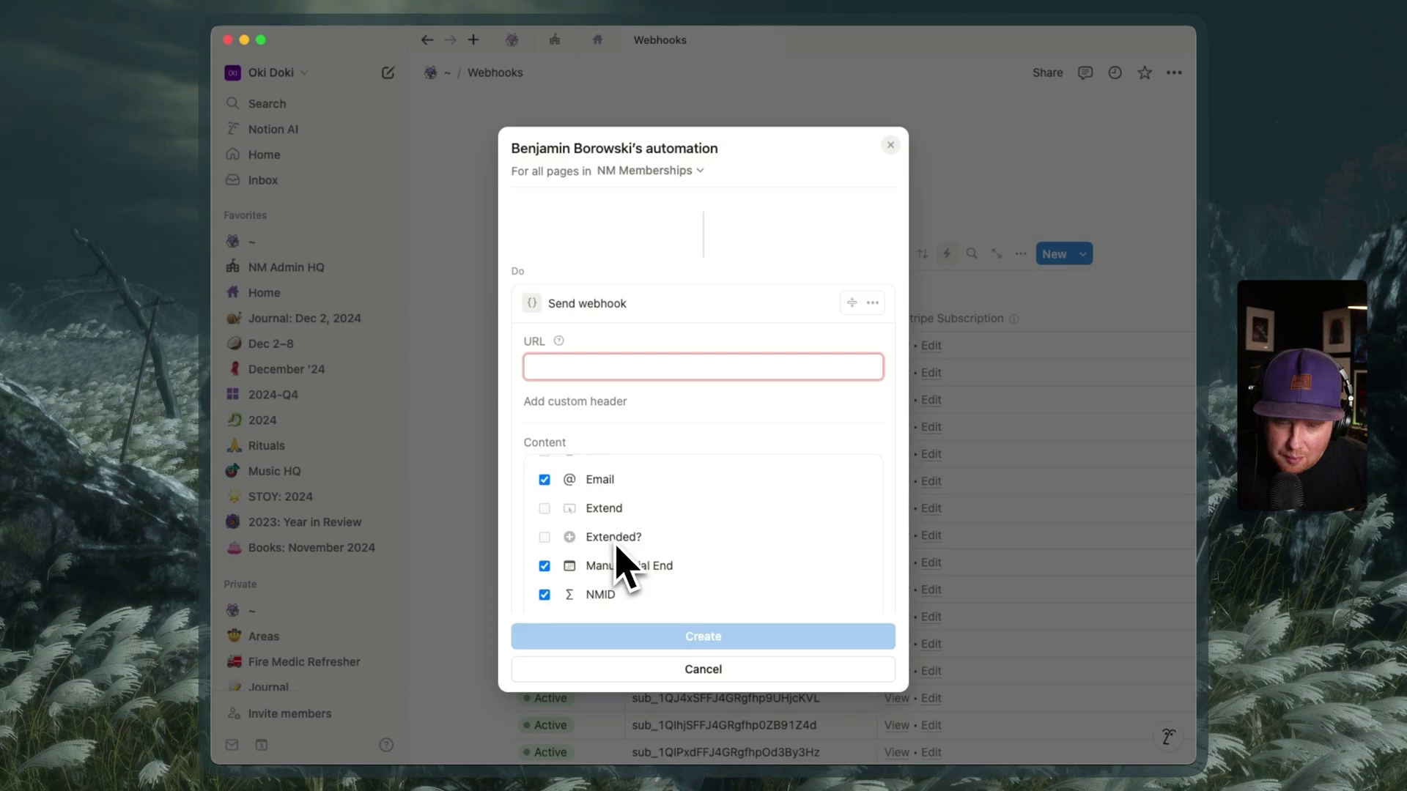
scroll(643, 568, up, 3)
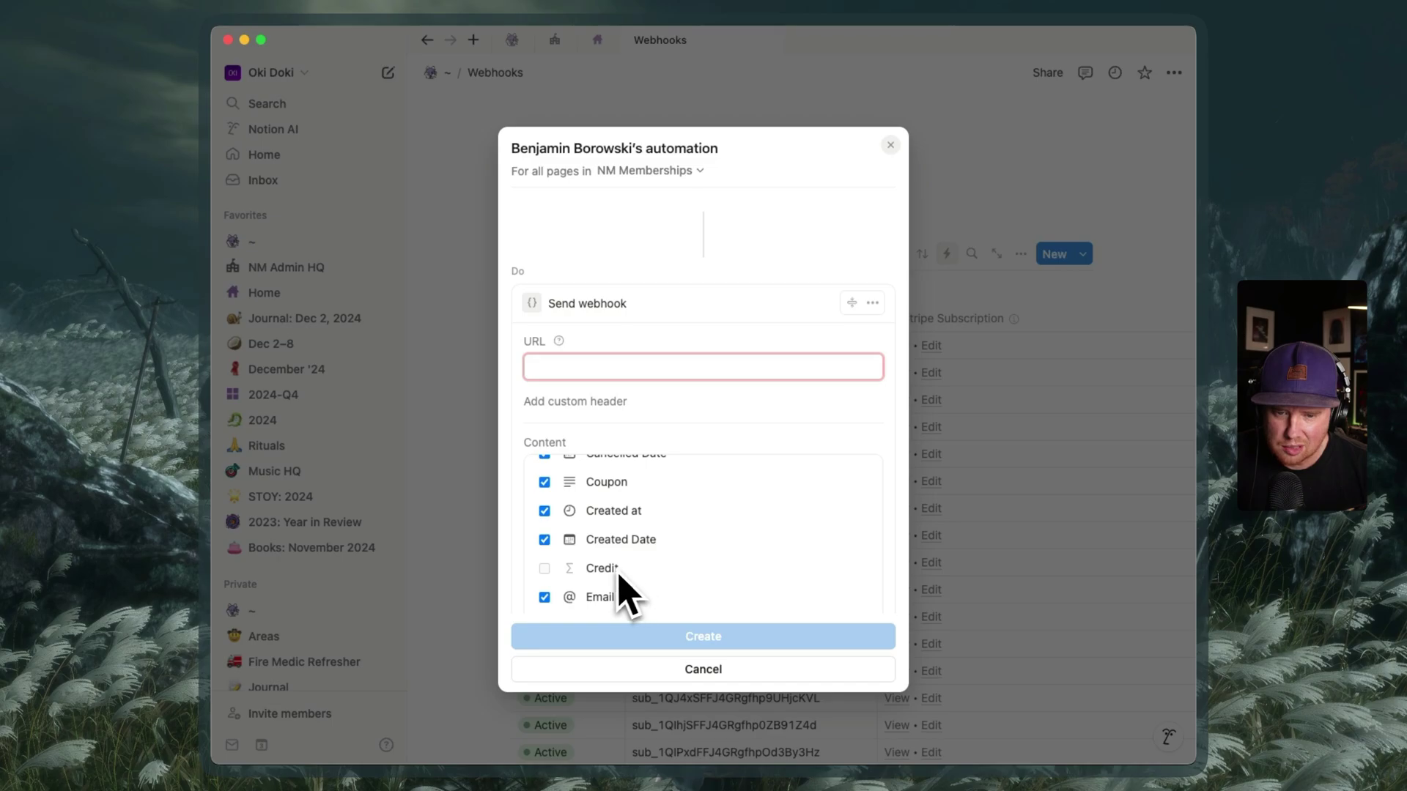
scroll(615, 579, up, 1)
scroll(615, 581, up, 3)
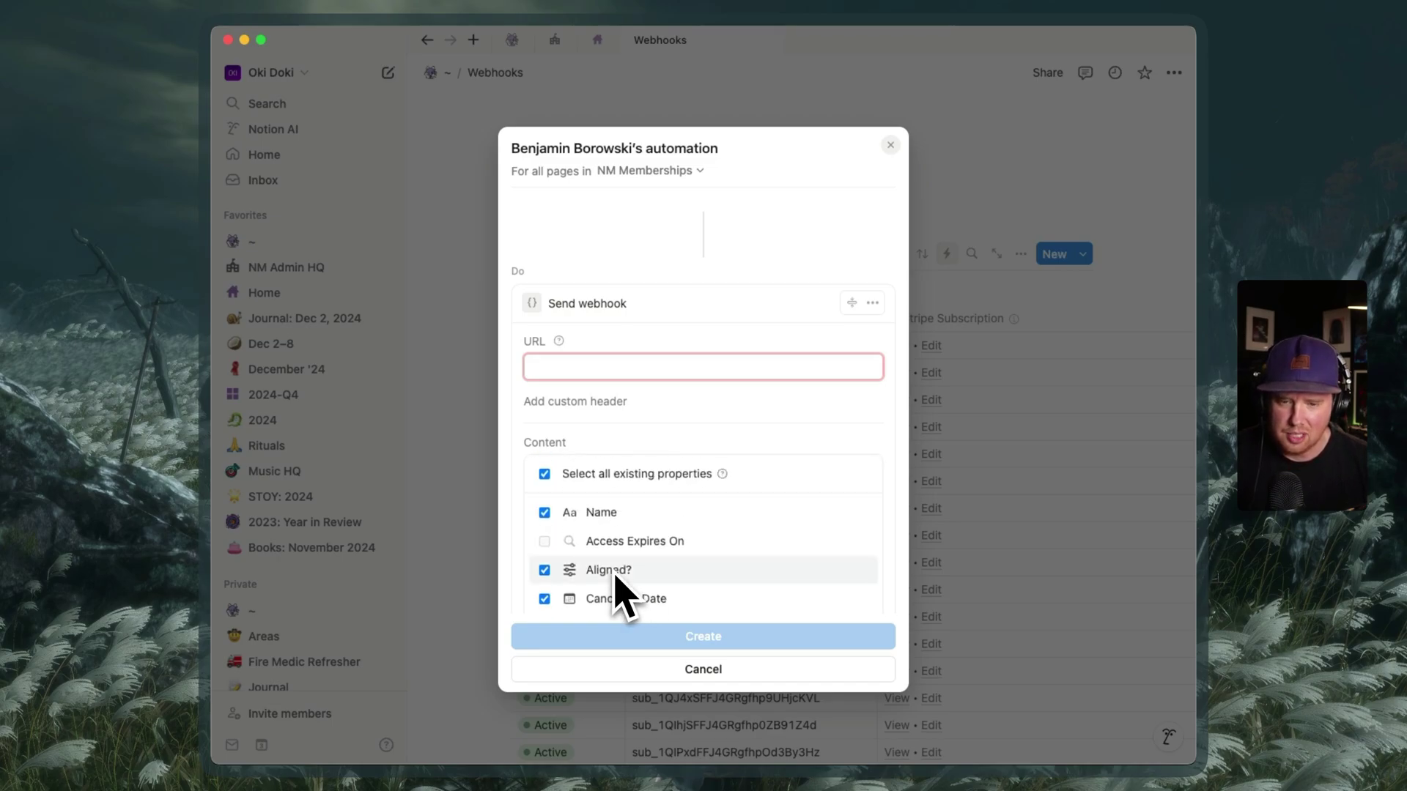
scroll(653, 565, down, 6)
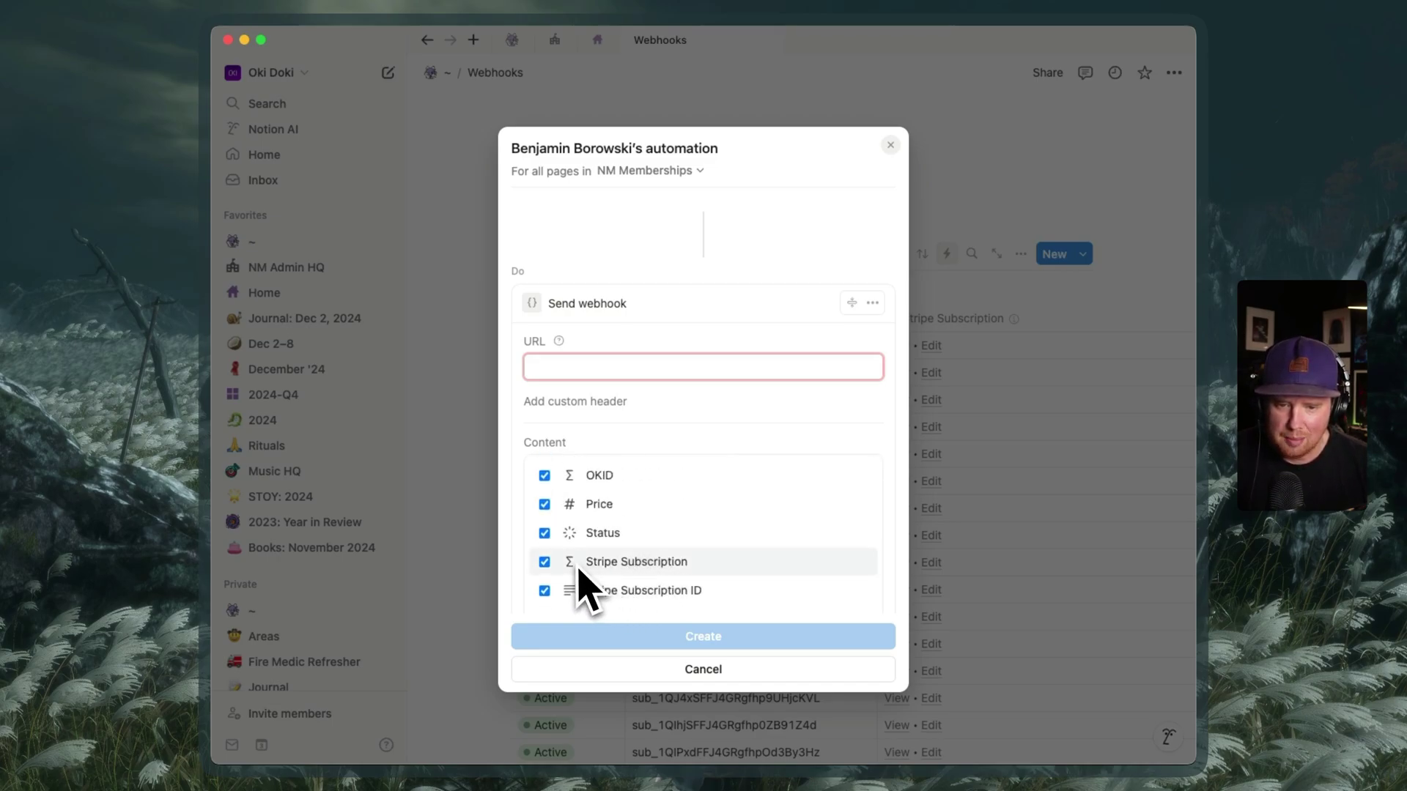
scroll(627, 586, up, 5)
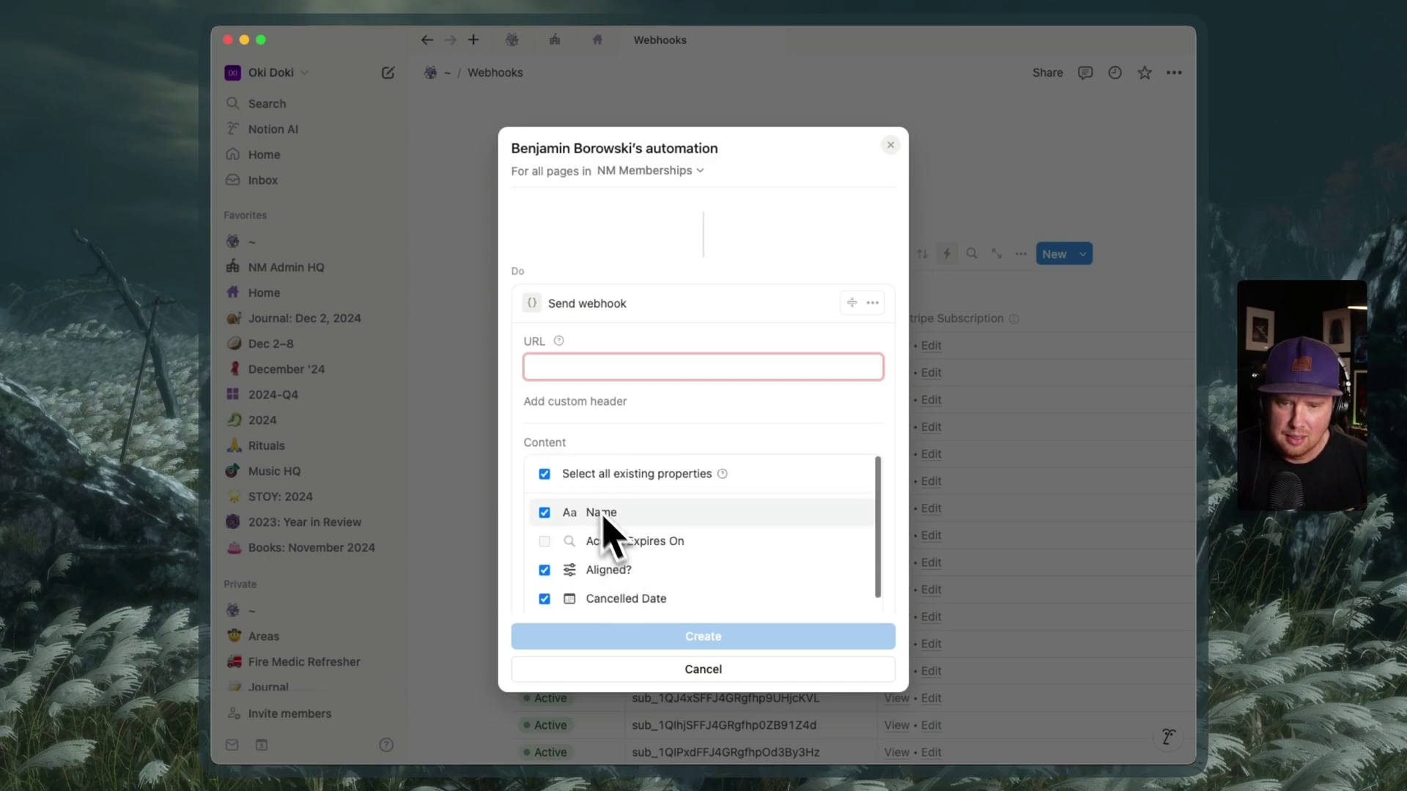
Untick all properties, tick Stripe Subscription ID, and toggle the OKID checkbox.
click(546, 466)
scroll(590, 545, down, 5)
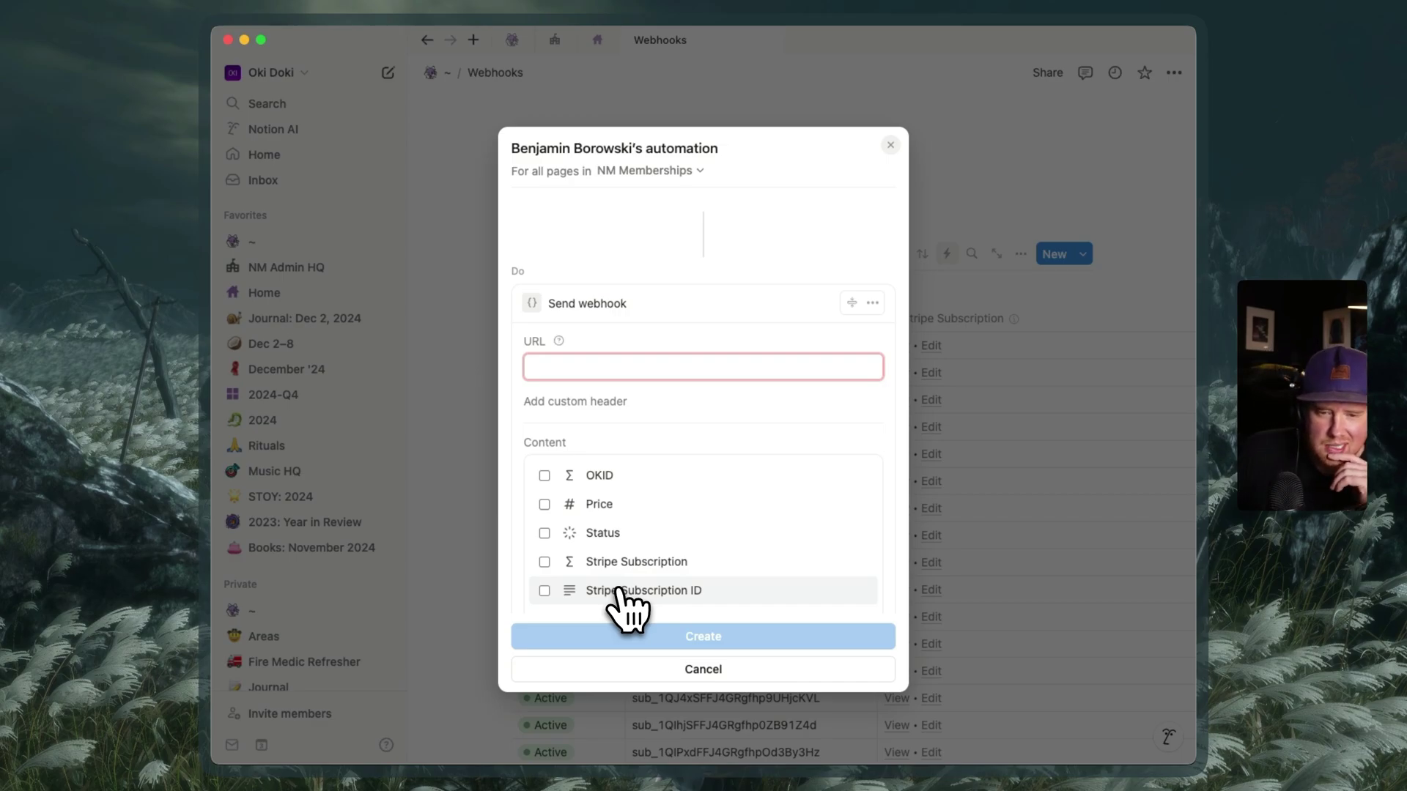
click(619, 589)
scroll(623, 586, up, 3)
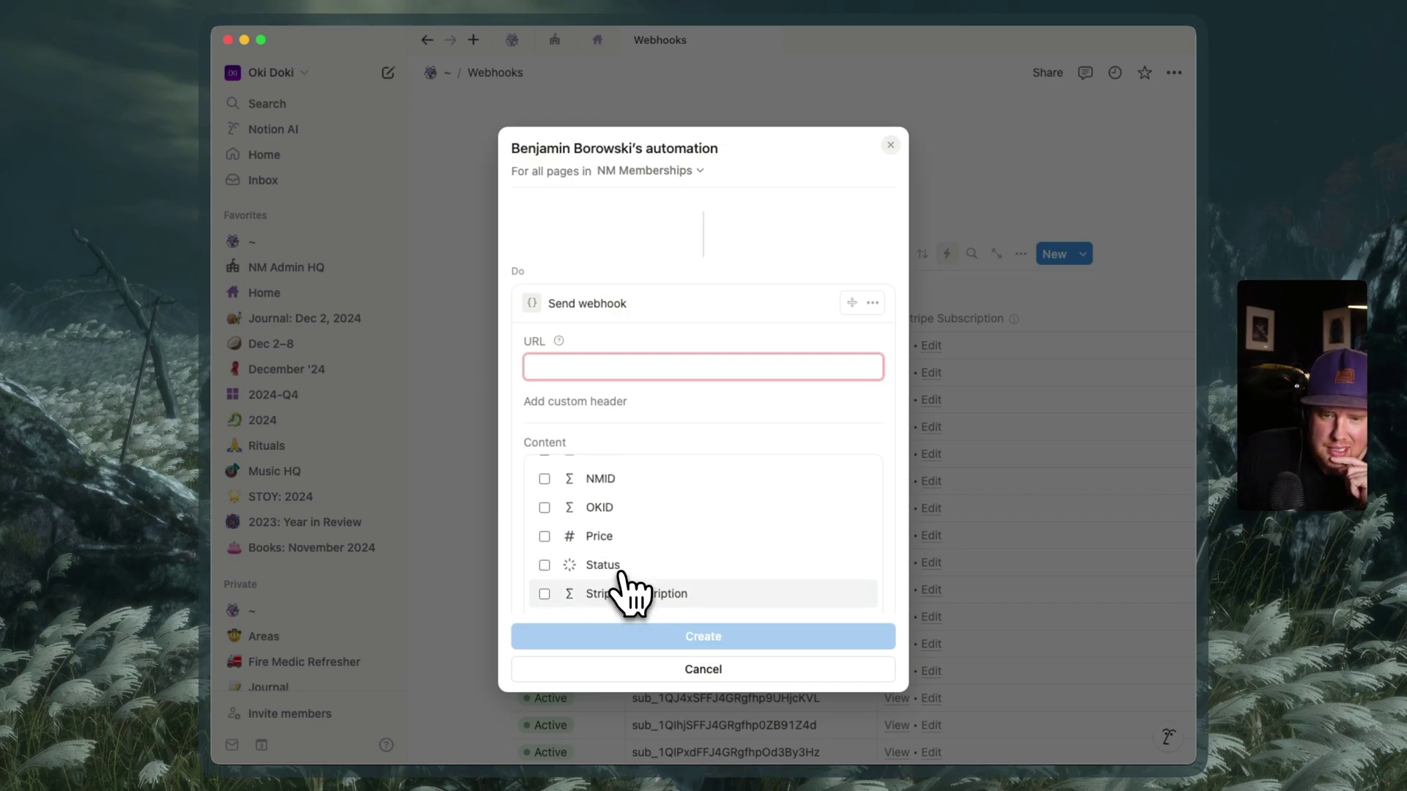
scroll(626, 590, up, 1)
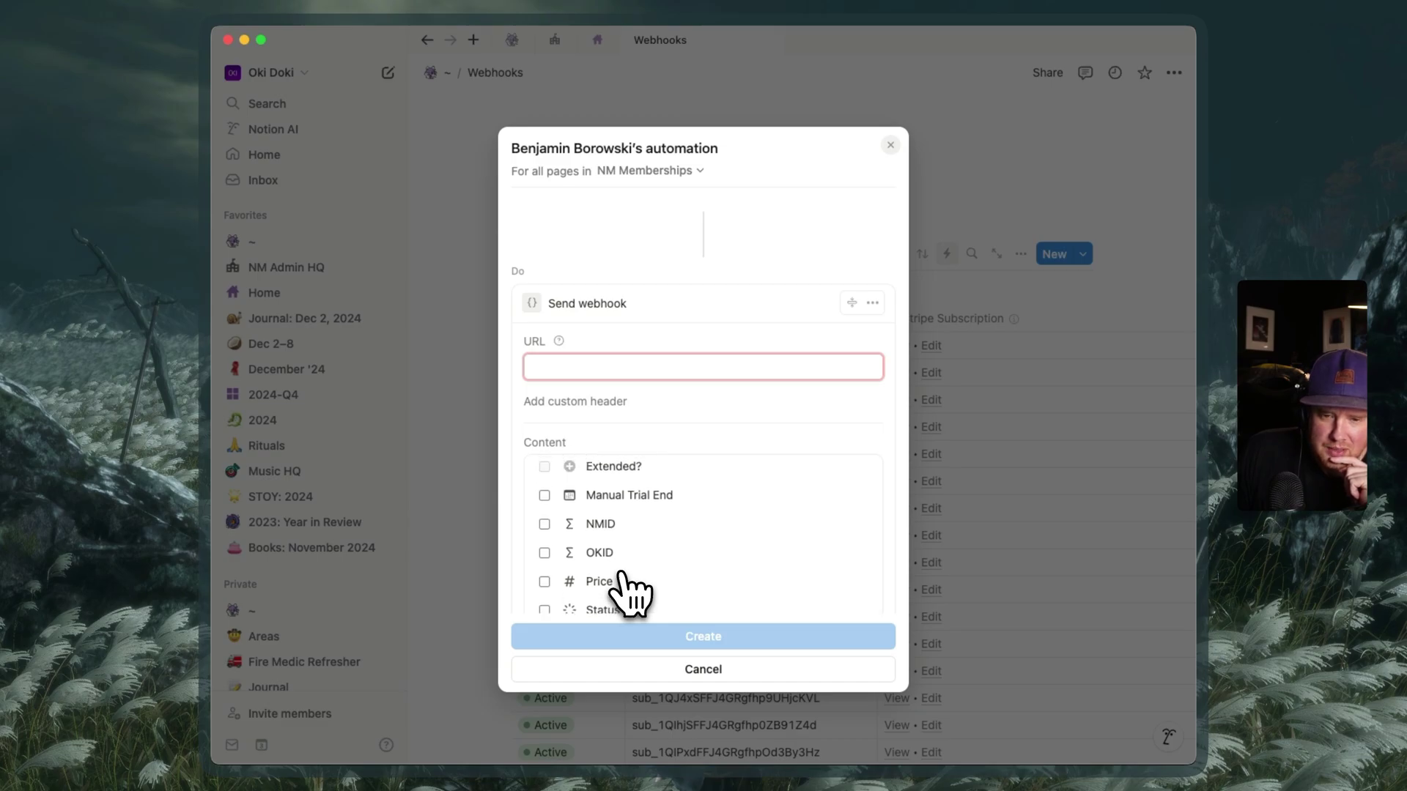
scroll(620, 574, up, 1)
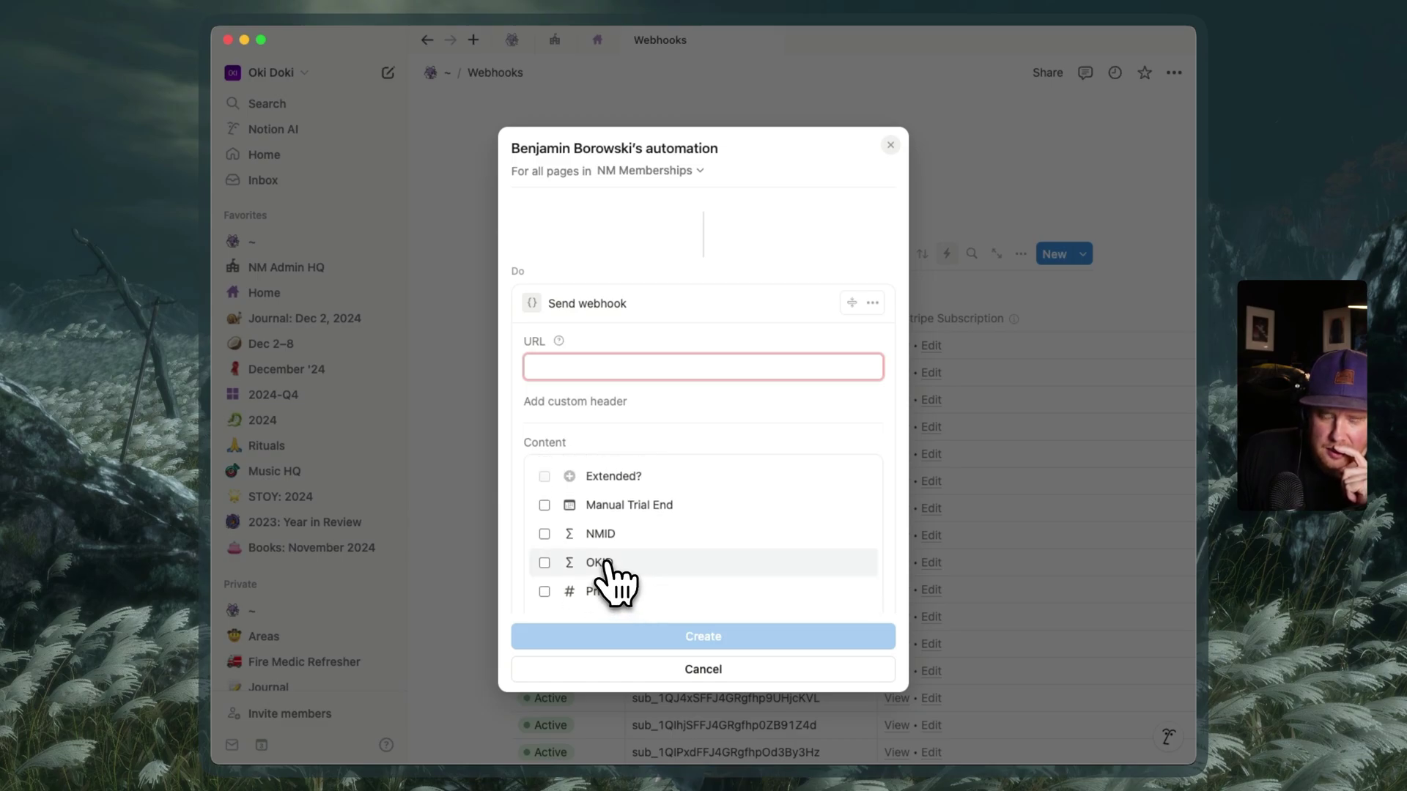
click(609, 565)
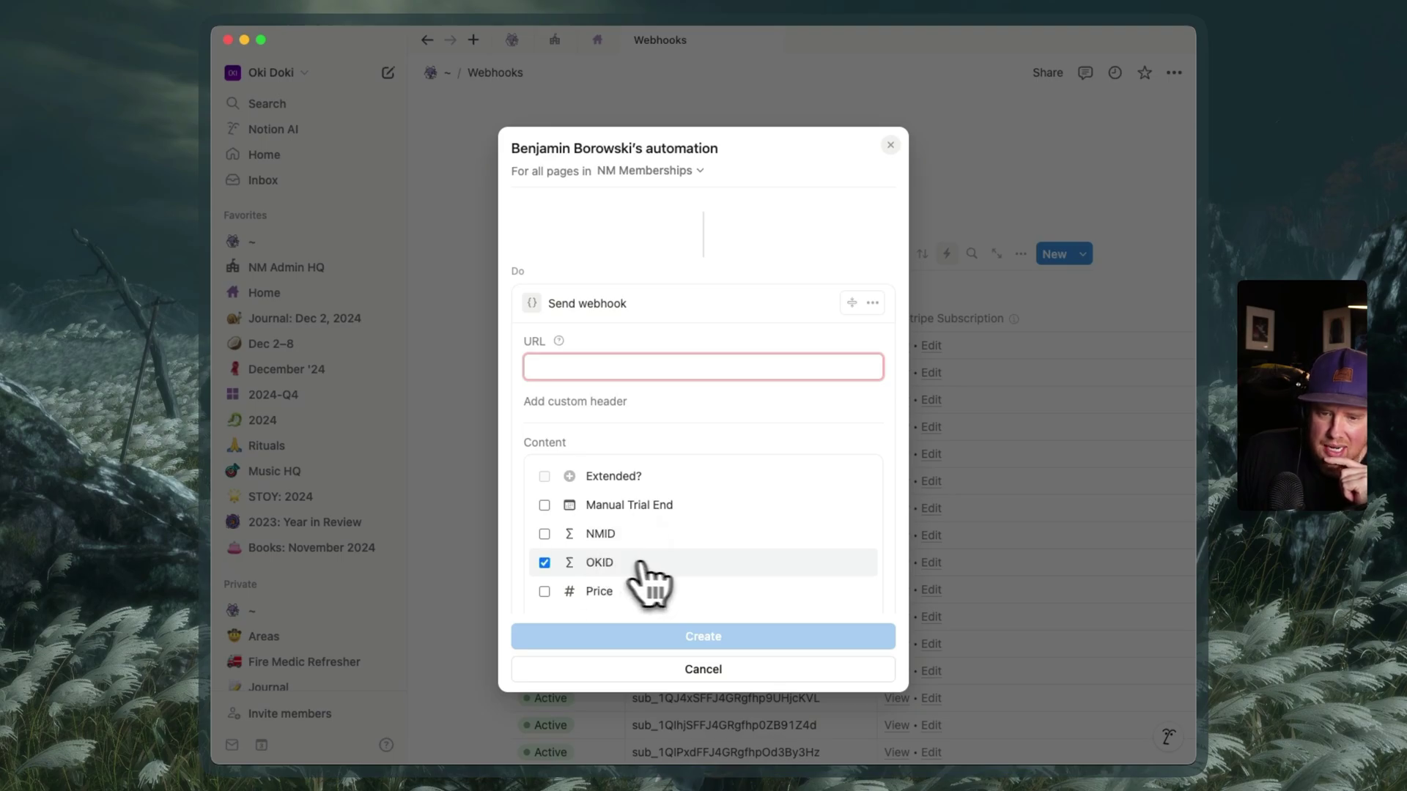
Scroll back to the Send webhook action and focus its empty URL field.
scroll(681, 586, up, 1)
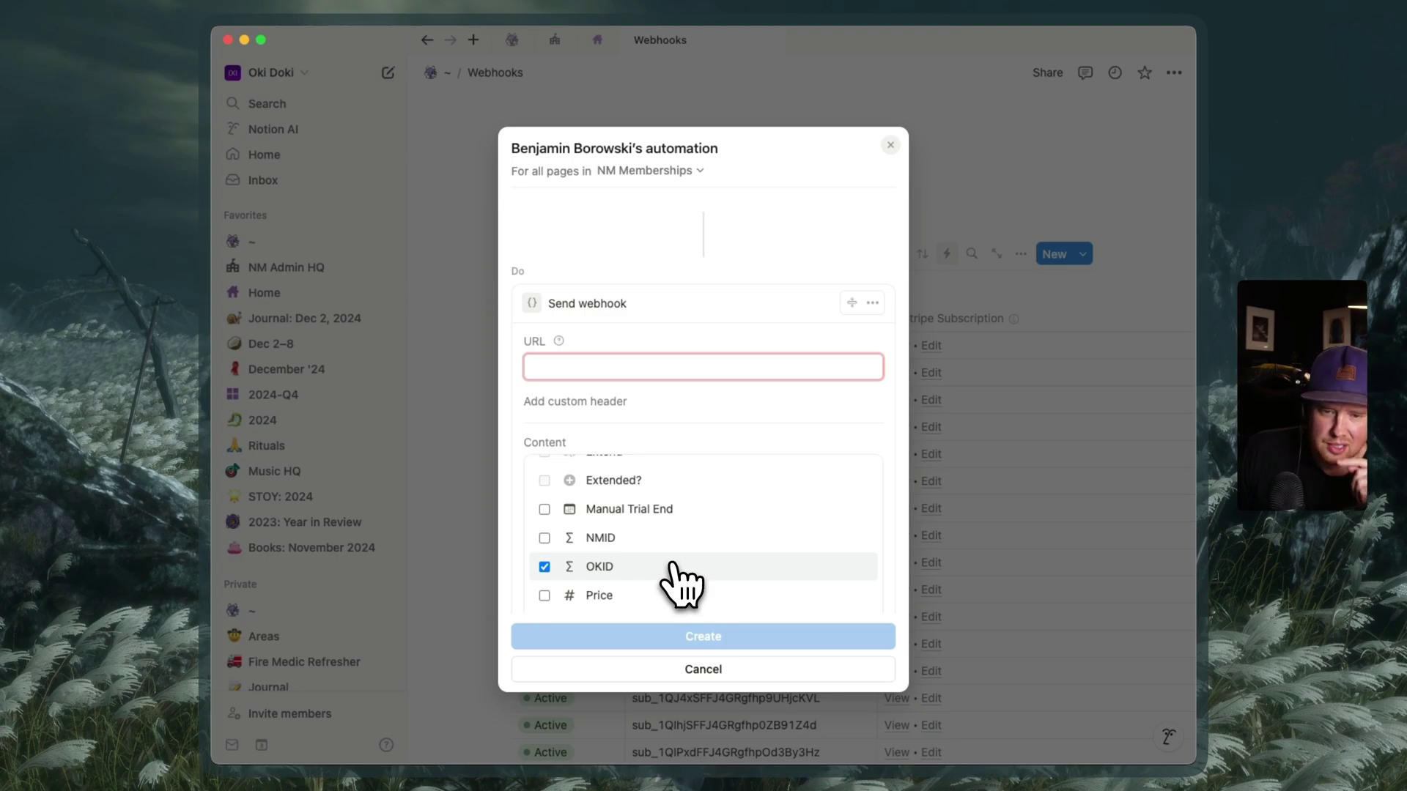
scroll(682, 584, up, 5)
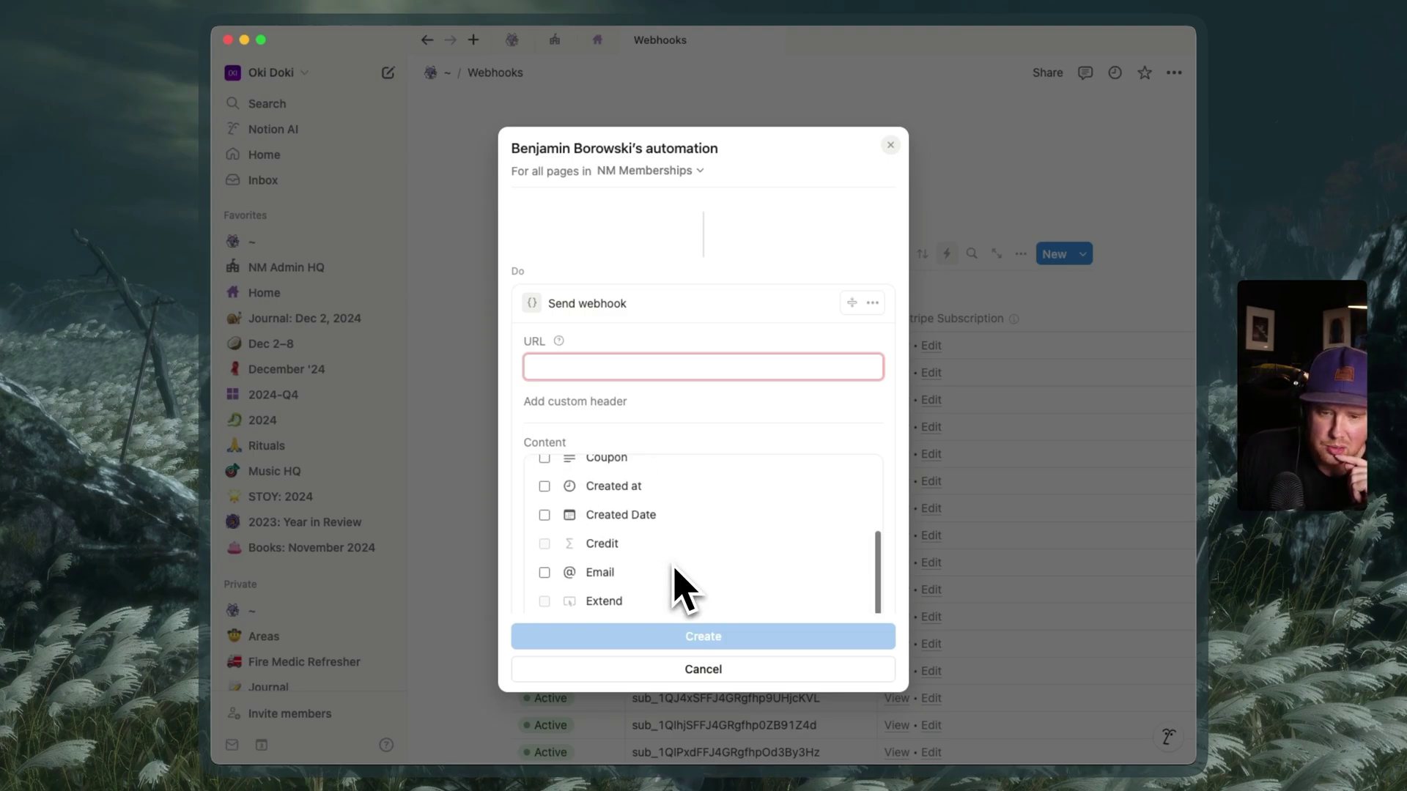
scroll(676, 570, up, 2)
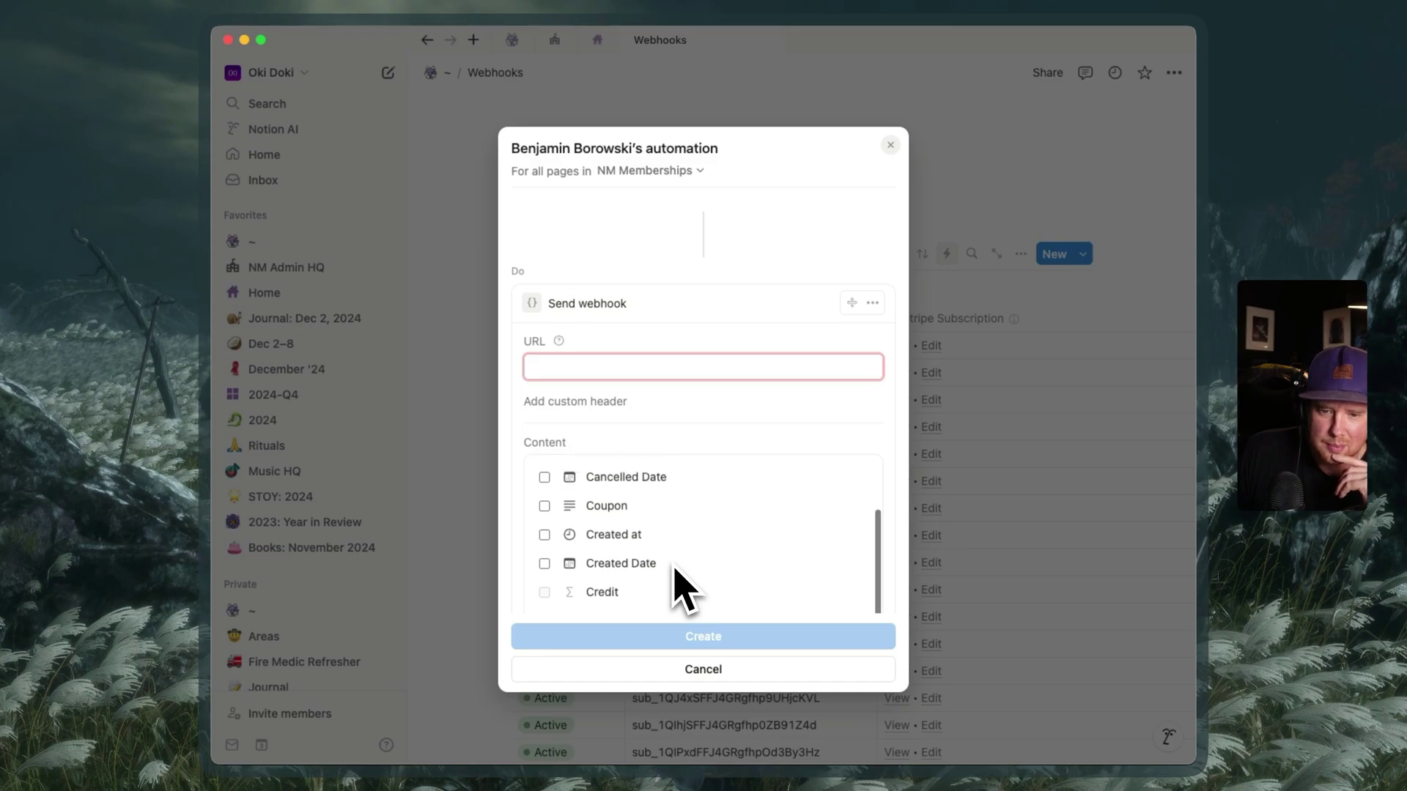
scroll(674, 568, up, 2)
scroll(672, 570, down, 8)
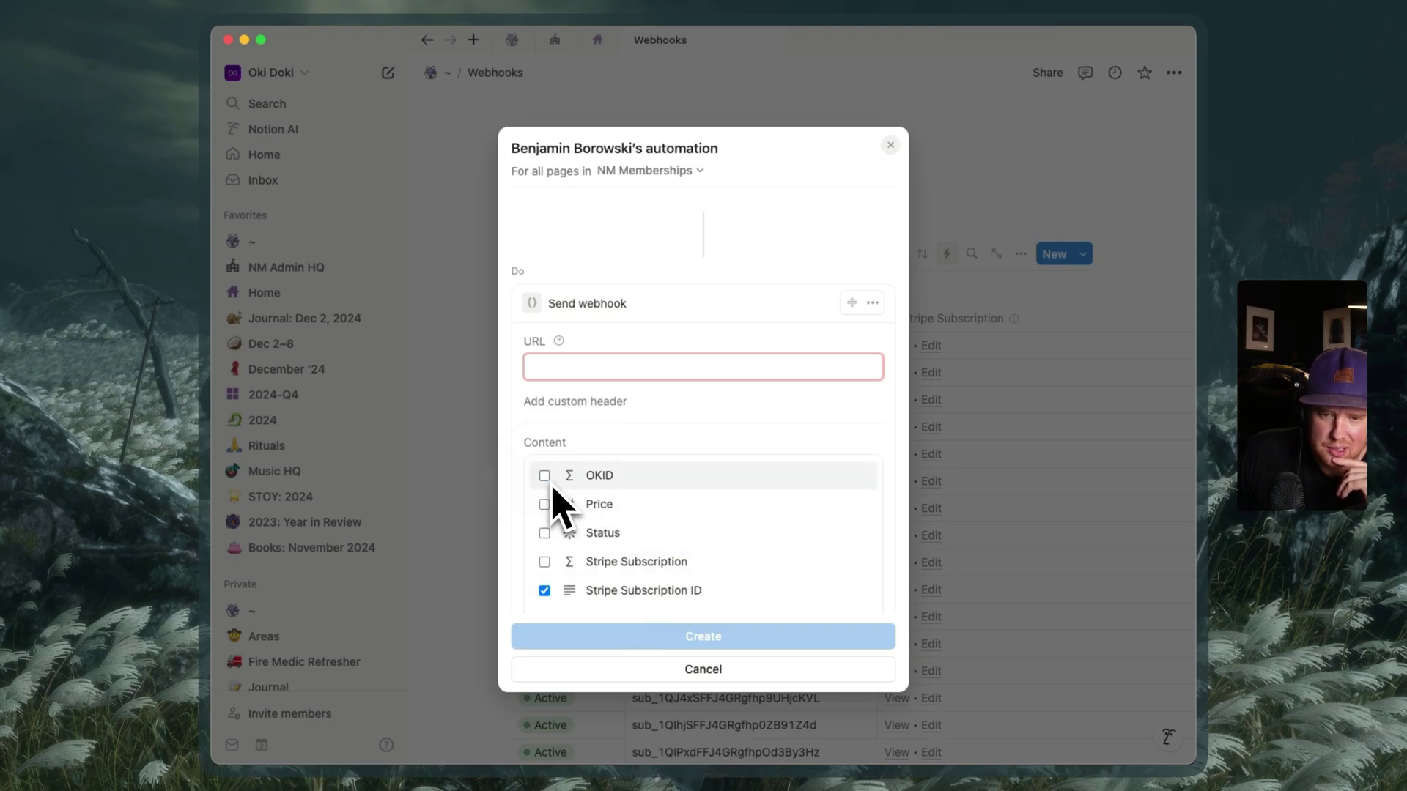
scroll(692, 613, up, 1)
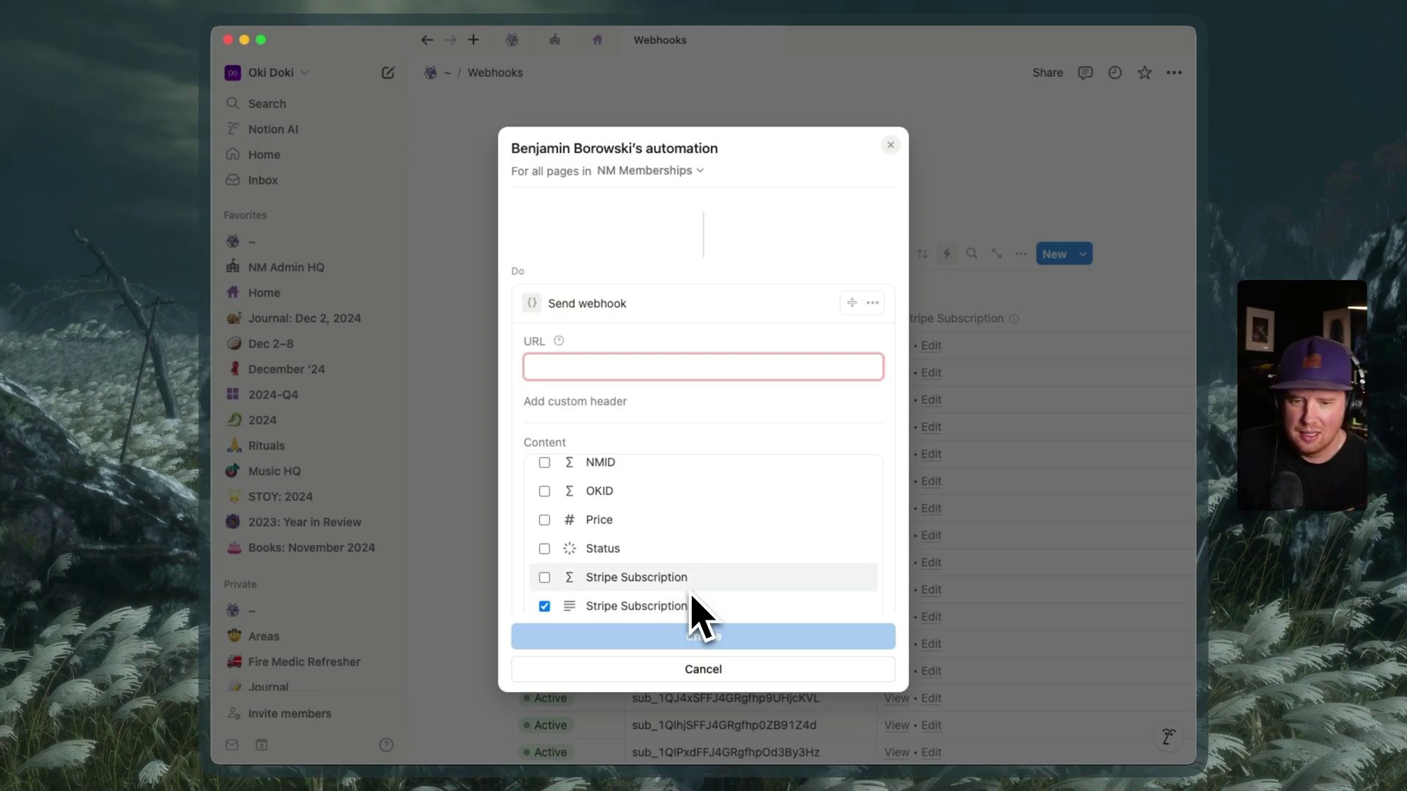
scroll(700, 615, down, 1)
click(678, 367)
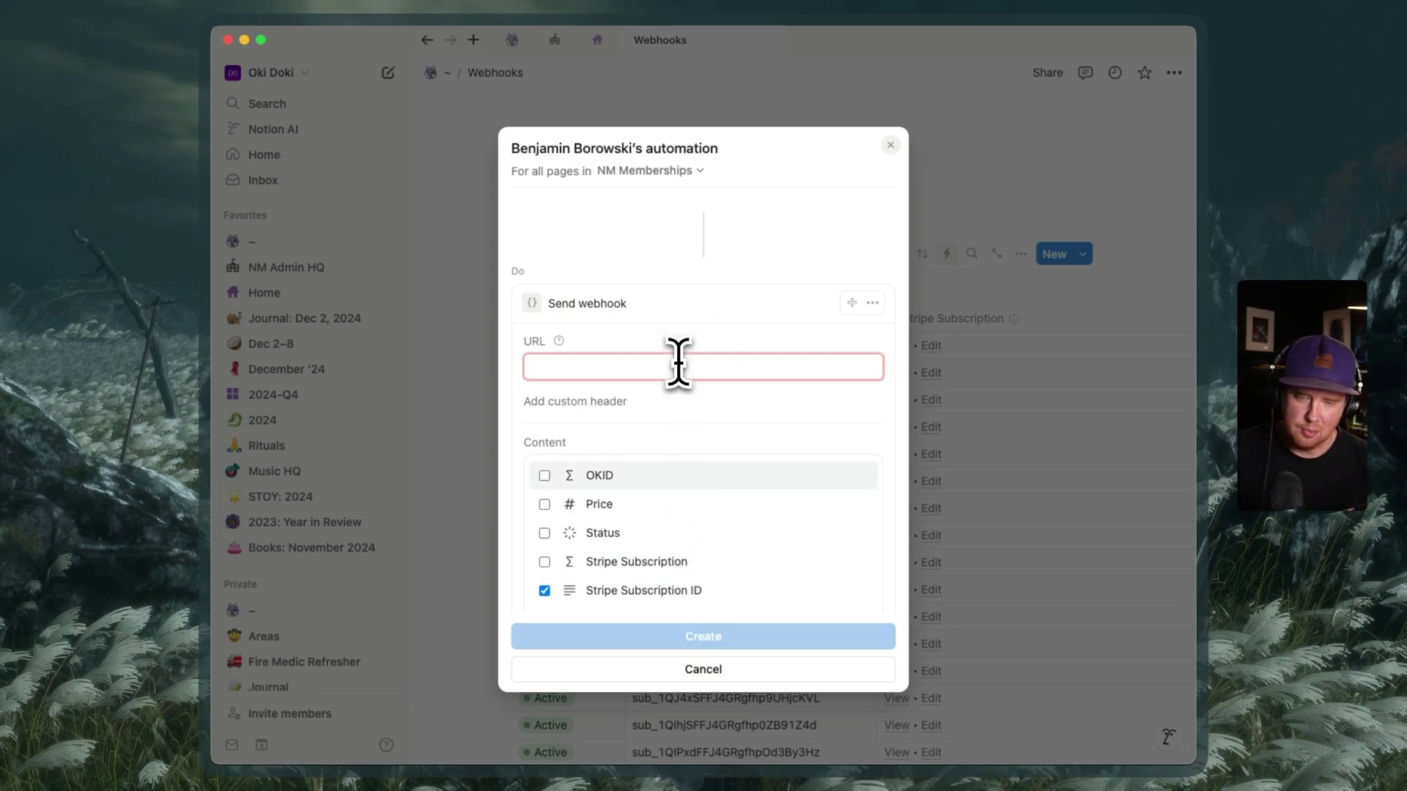
Create a new Zap in Zapier with a Webhooks by Zapier Catch Hook trigger.
key(super+Tab)
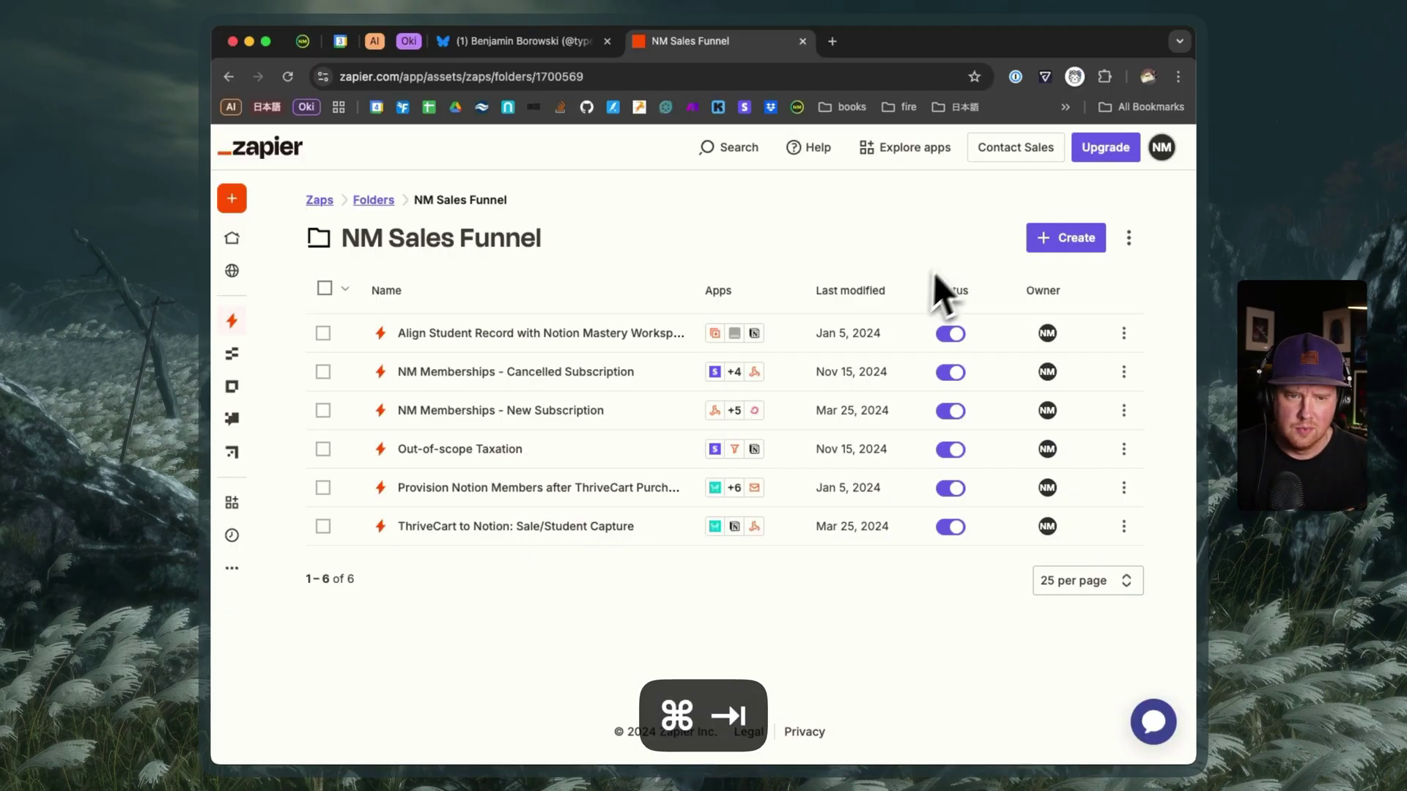
click(1064, 240)
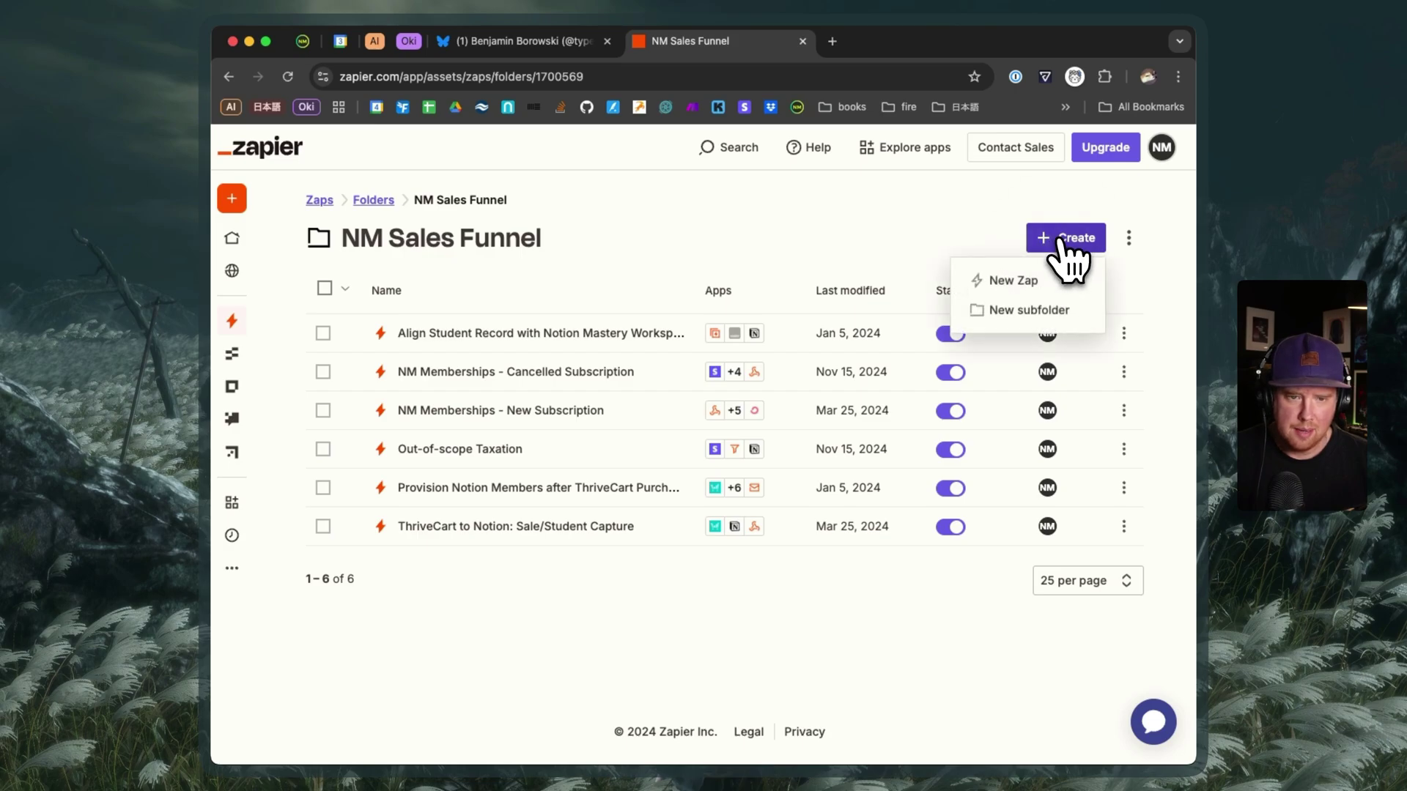
click(1004, 284)
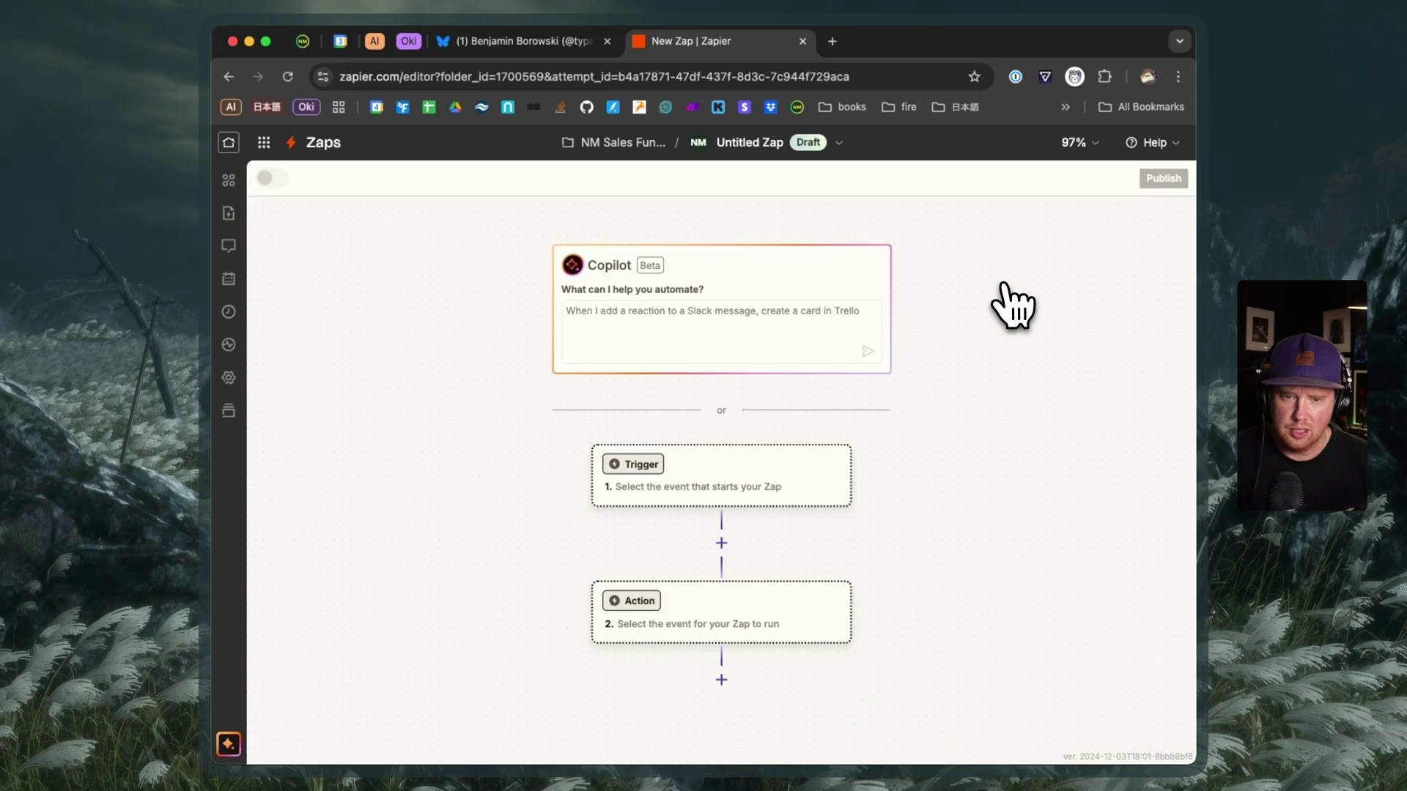
click(702, 472)
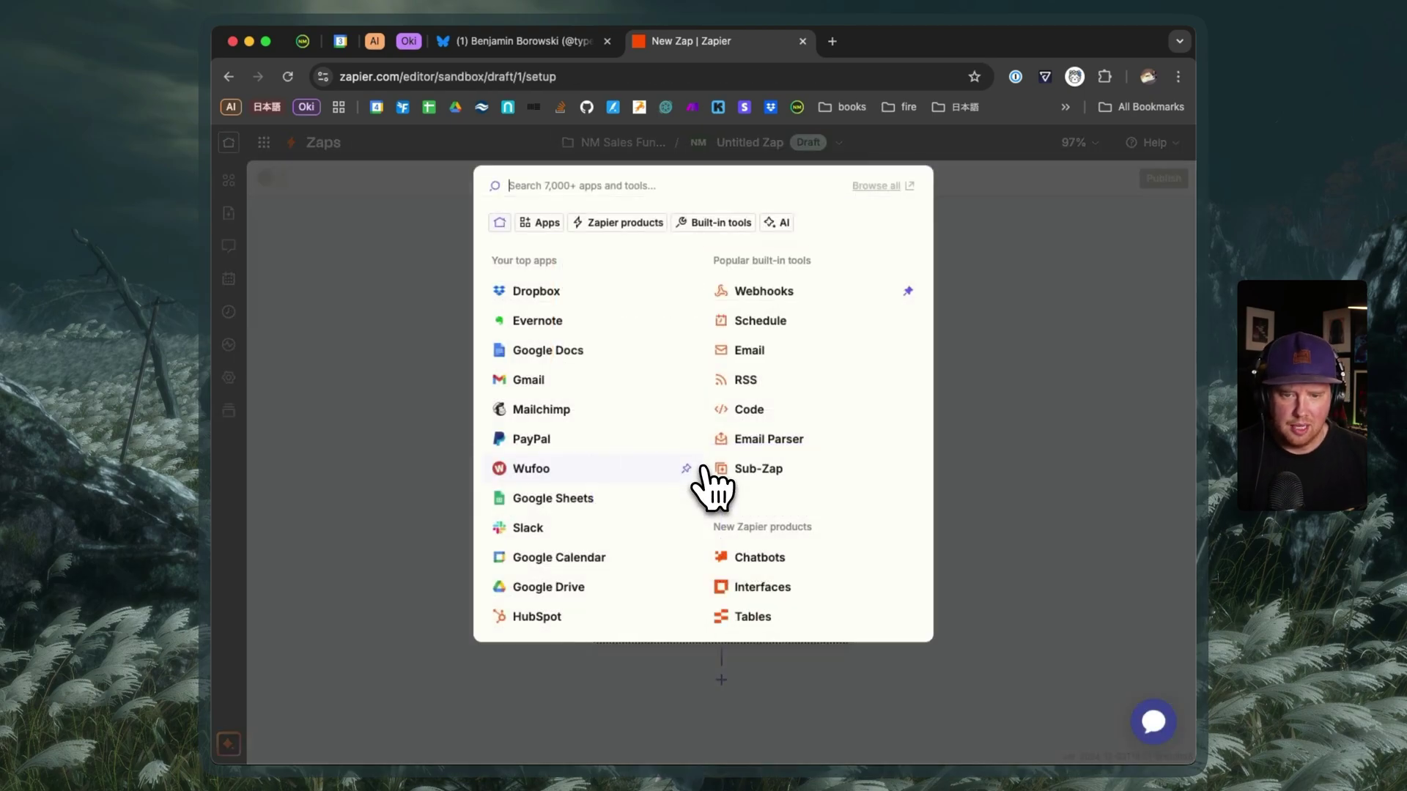
click(784, 302)
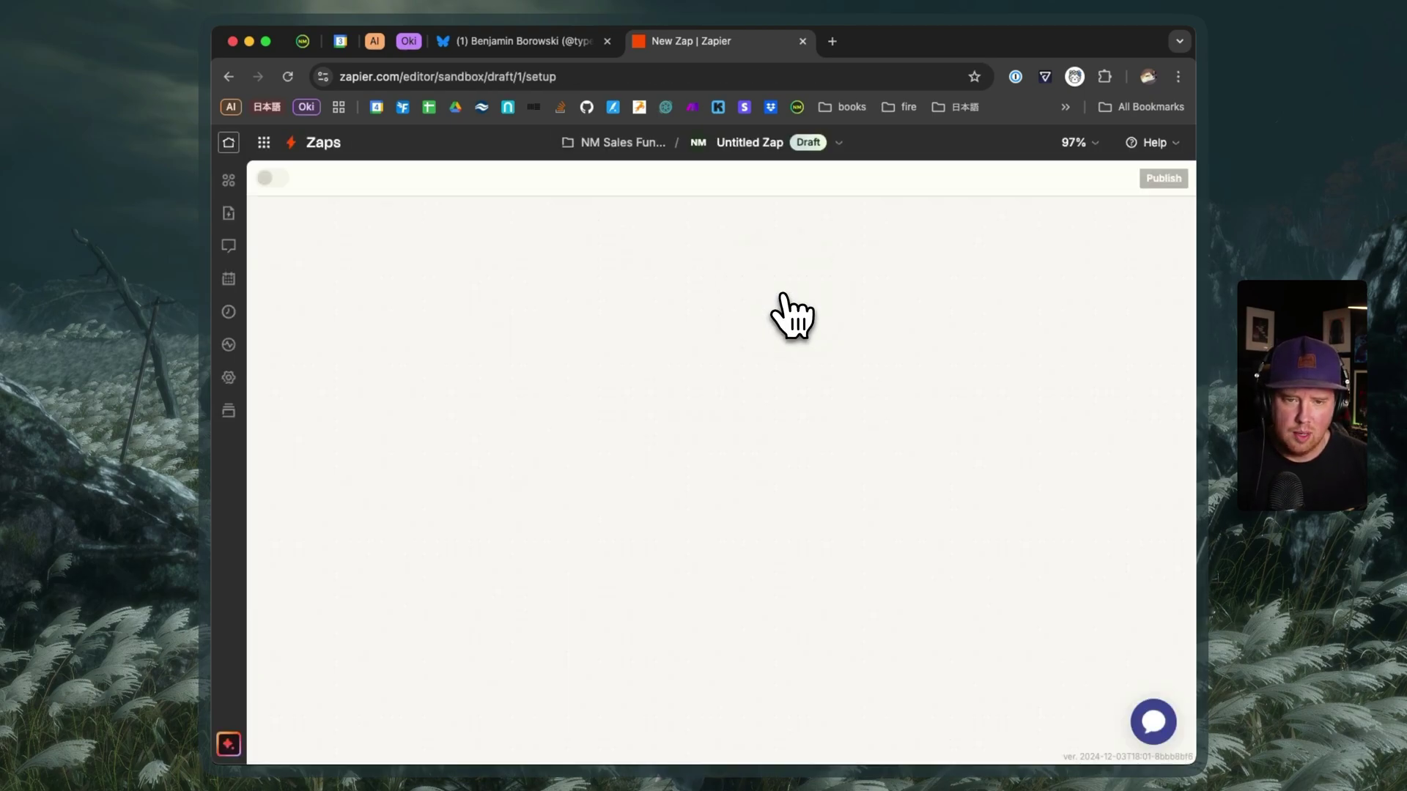
click(941, 406)
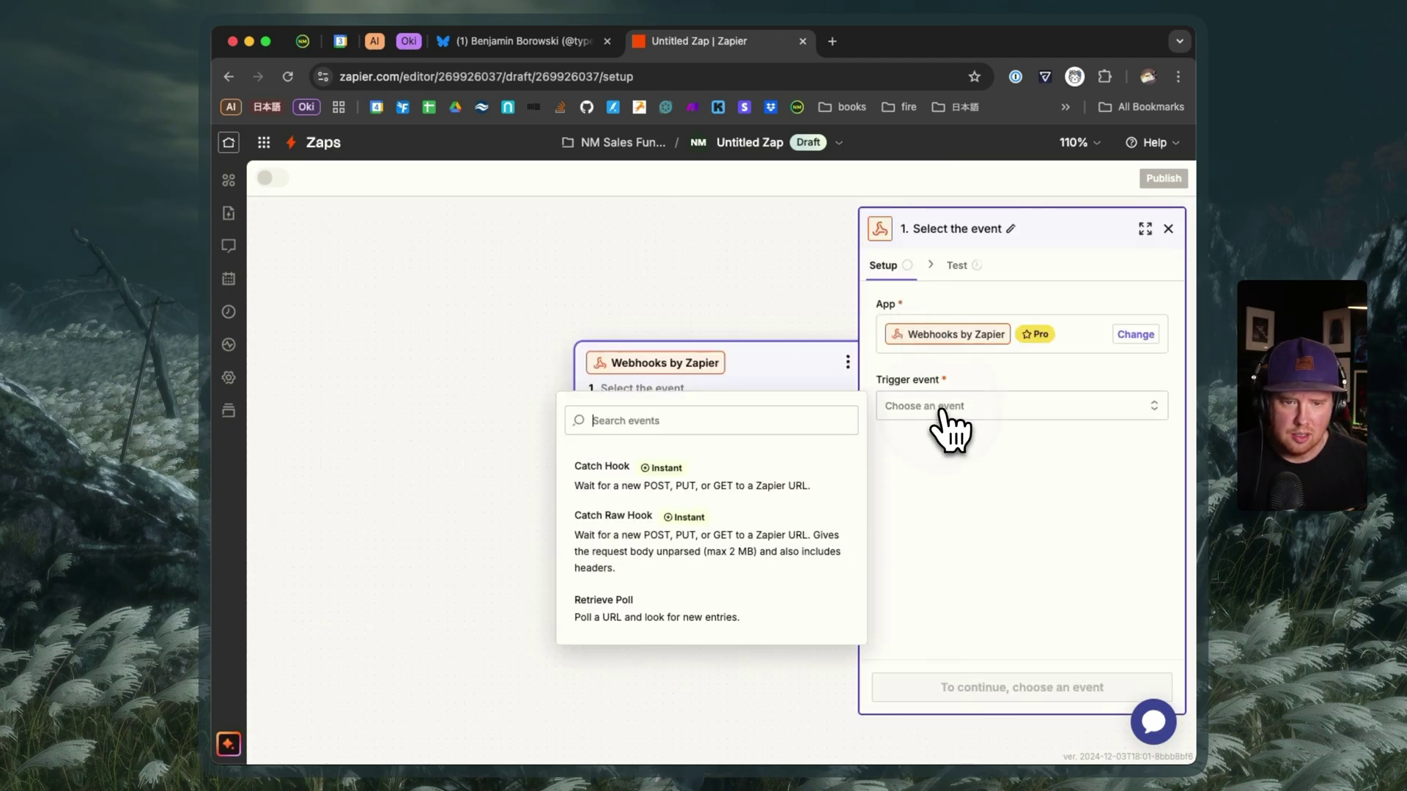
click(716, 475)
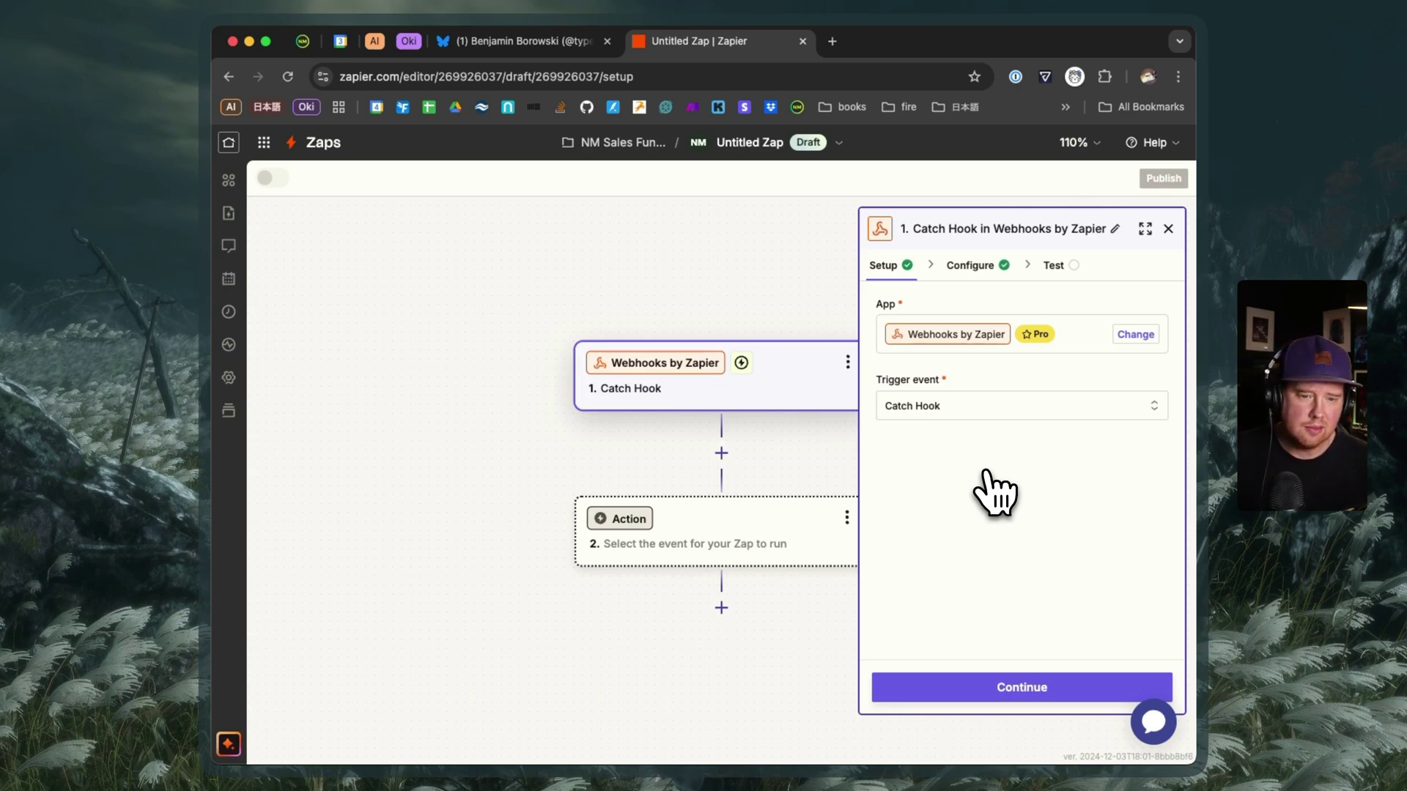
Continue to the trigger's test step and copy the Catch Hook webhook URL.
click(1007, 685)
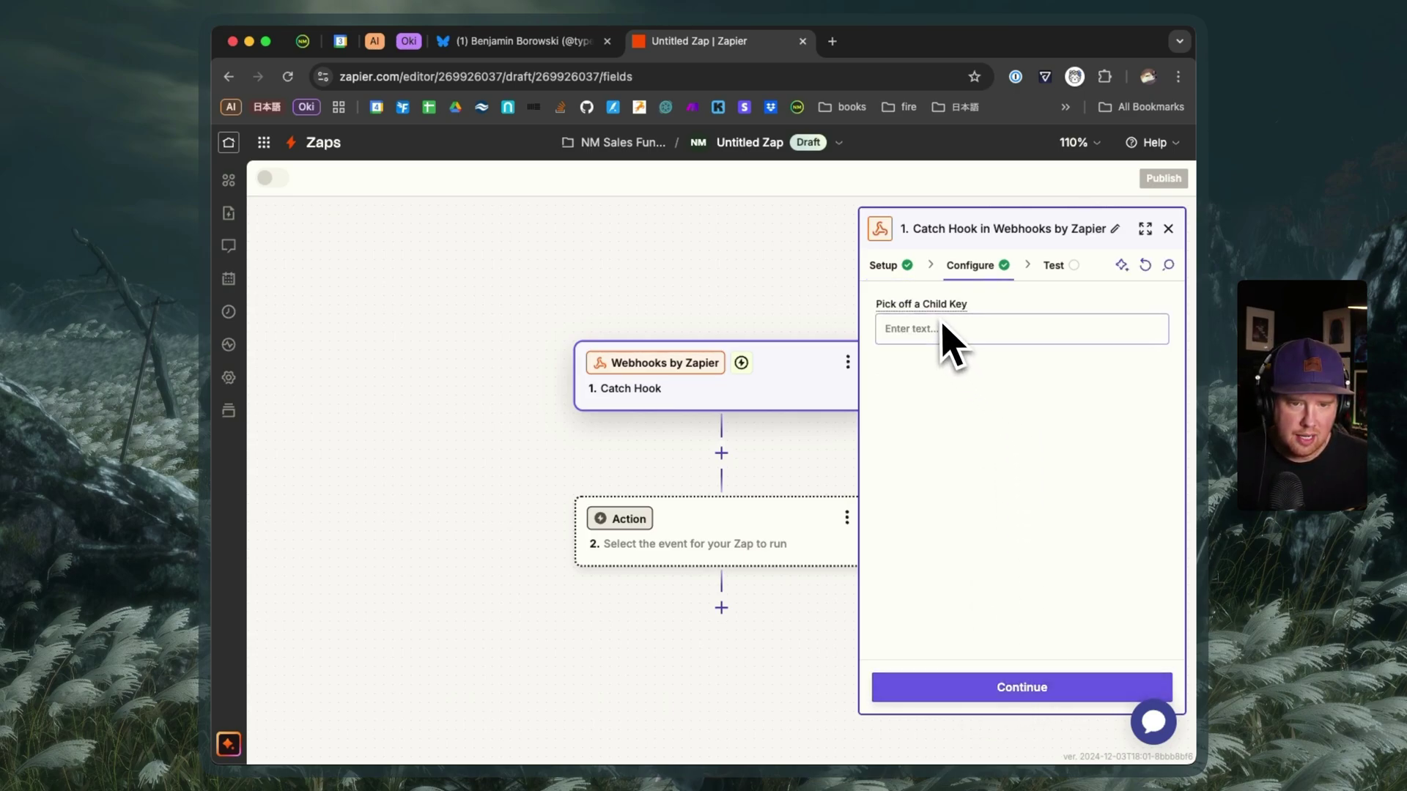
click(998, 687)
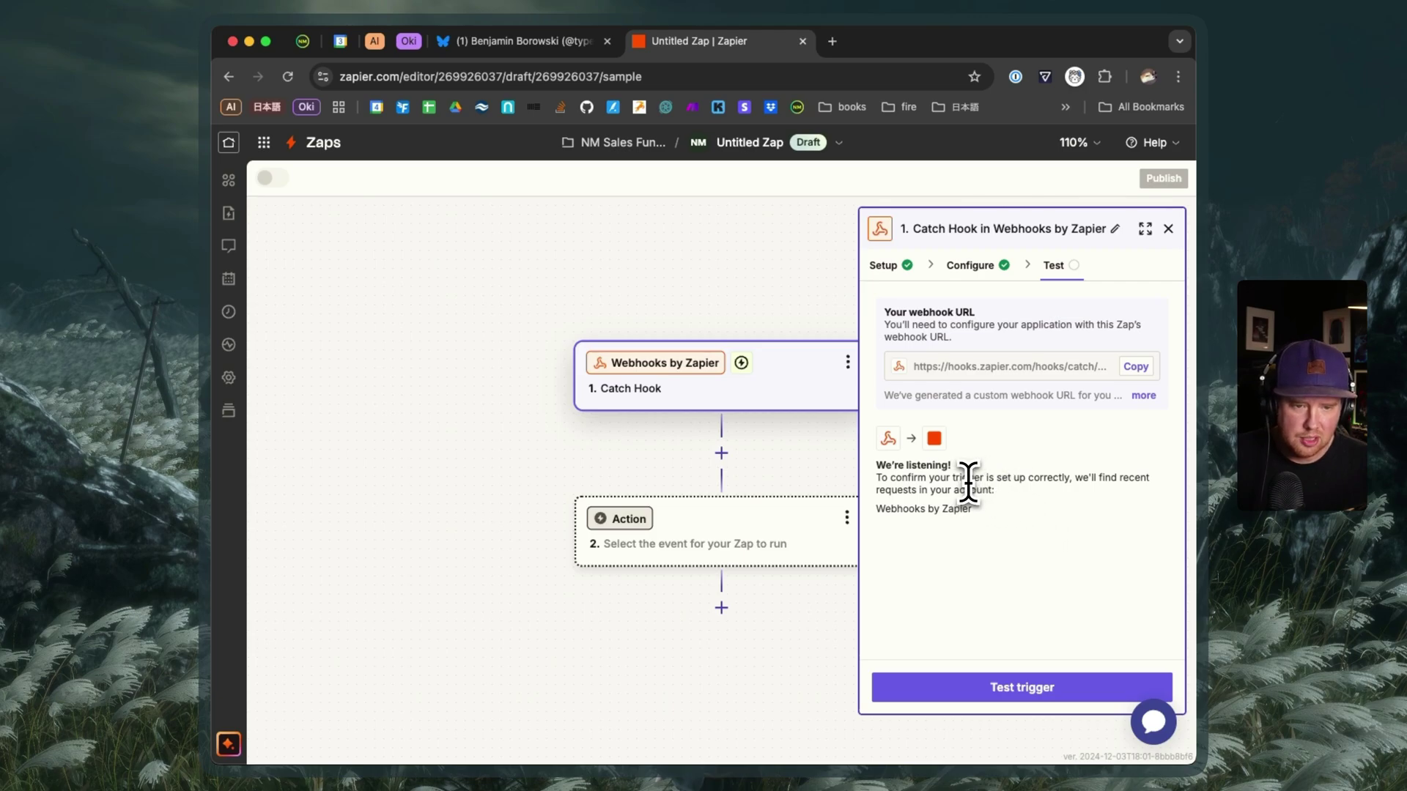
triple_click(970, 480)
triple_click(975, 483)
triple_click(975, 483)
click(981, 482)
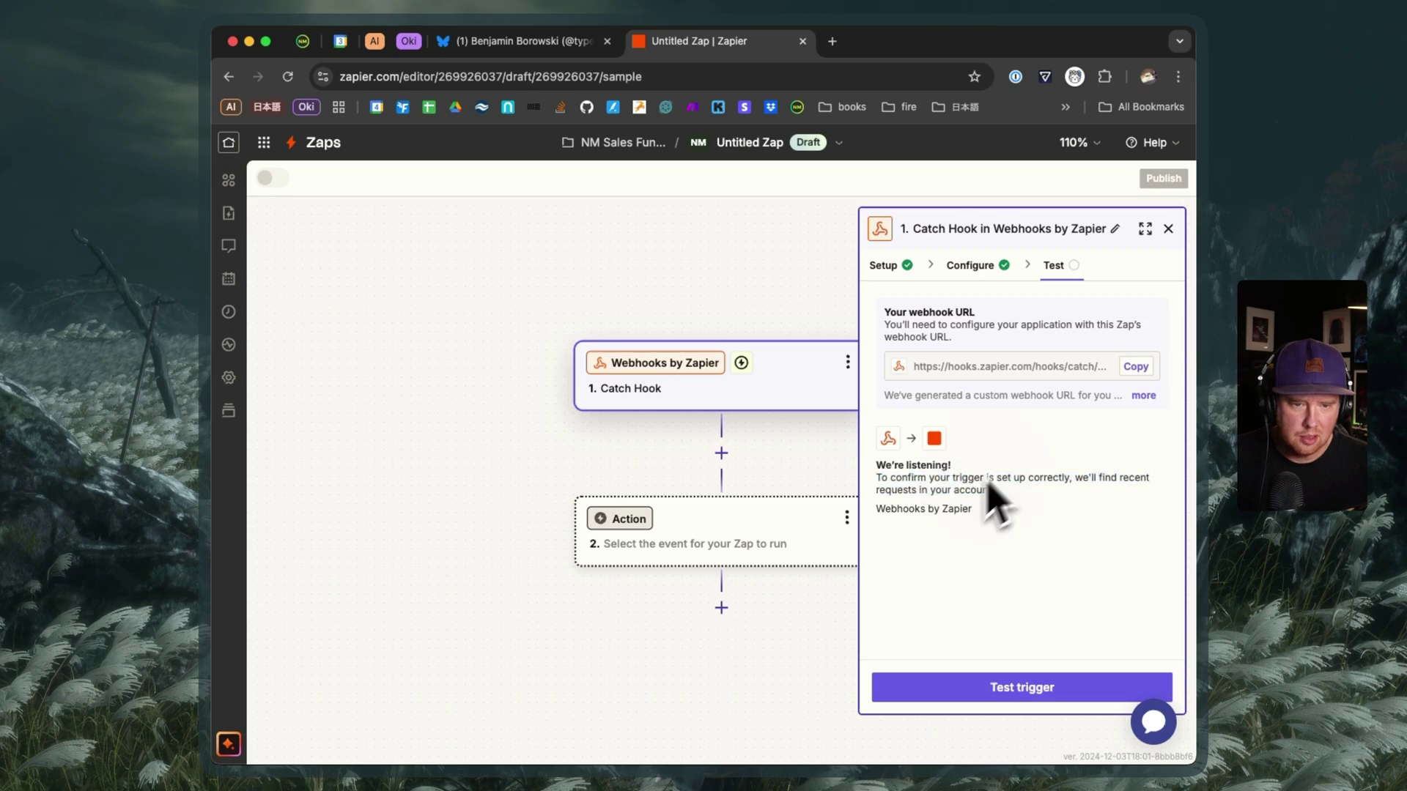
click(1136, 367)
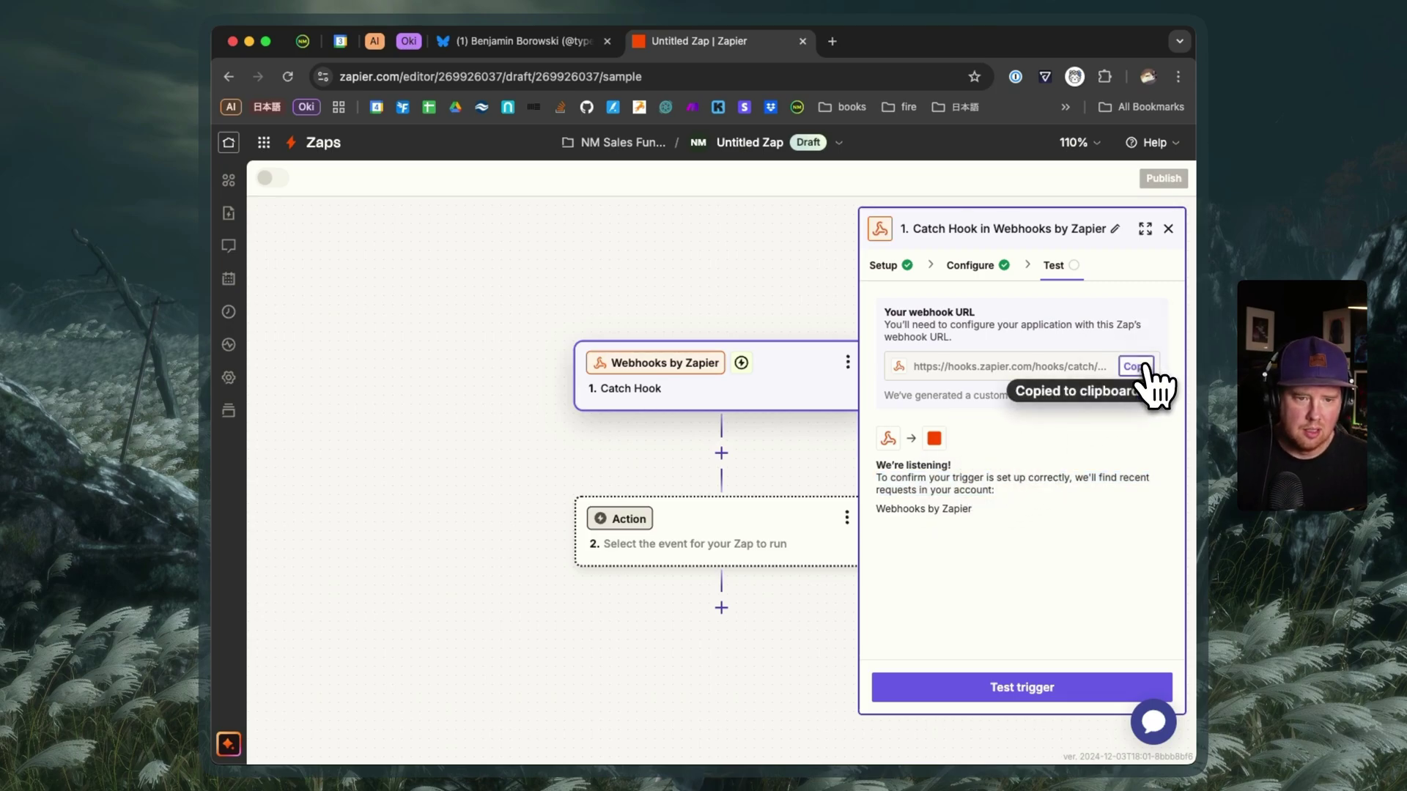
Paste the Zapier catch-hook URL into Notion's Send webhook URL field and save the automation.
key(super+Tab)
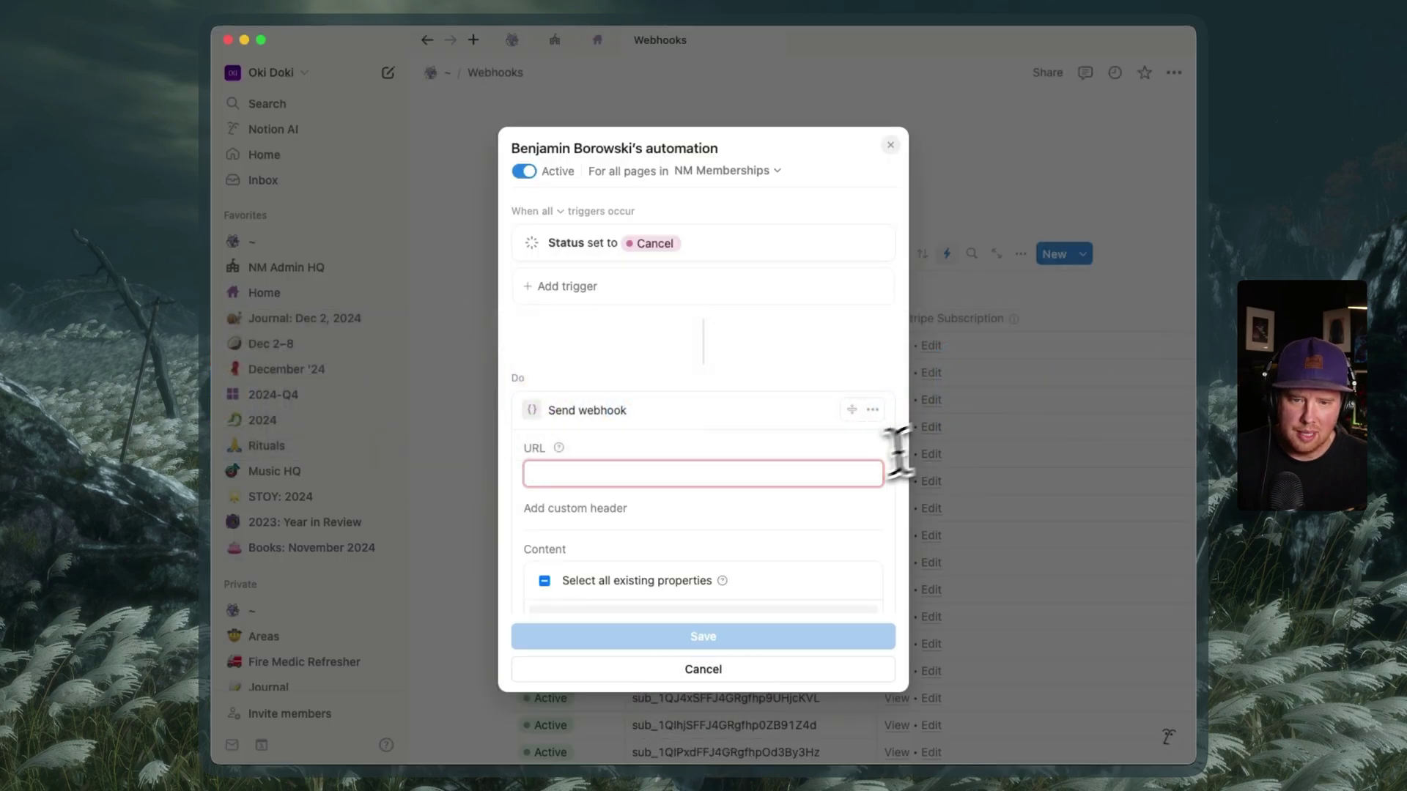
click(852, 473)
key(super+v)
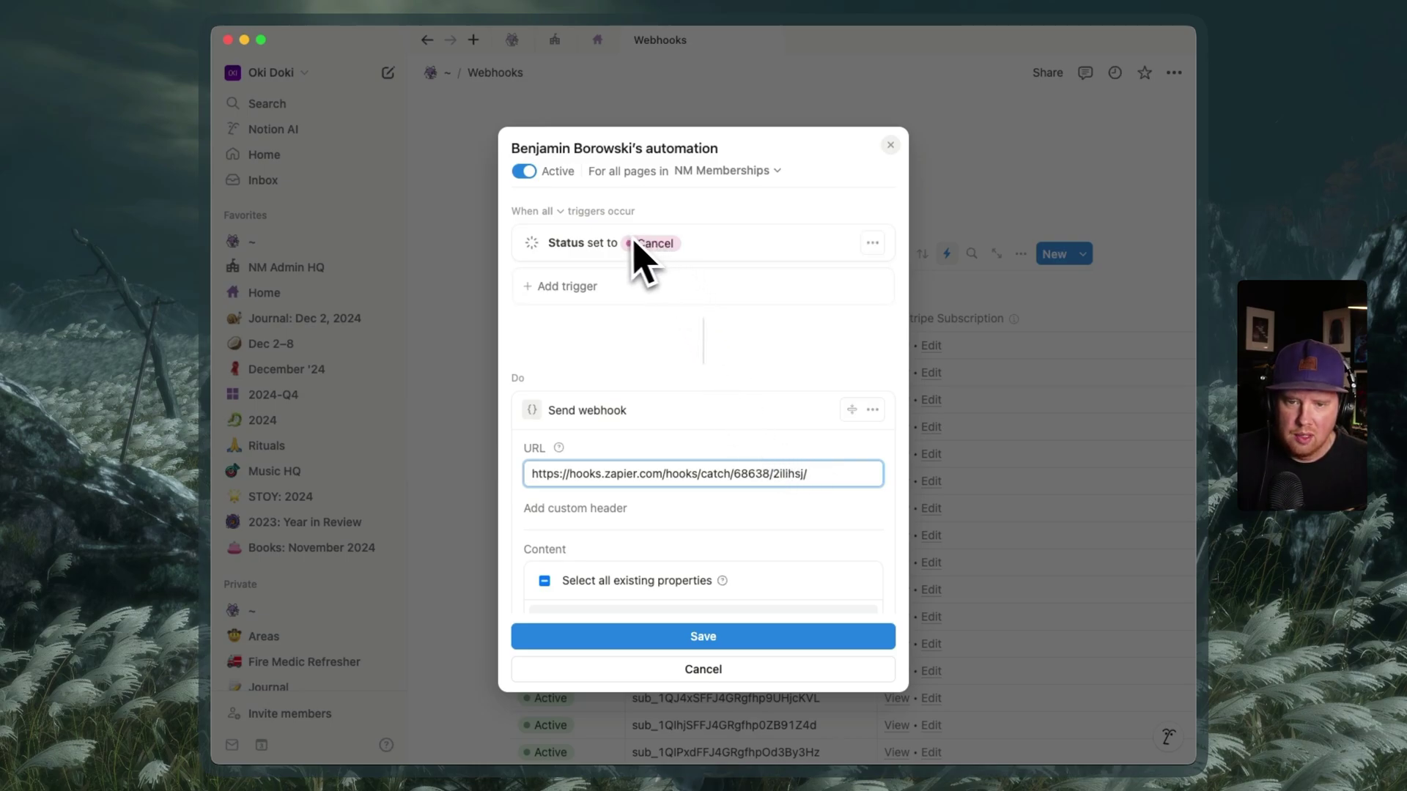
scroll(650, 314, down, 4)
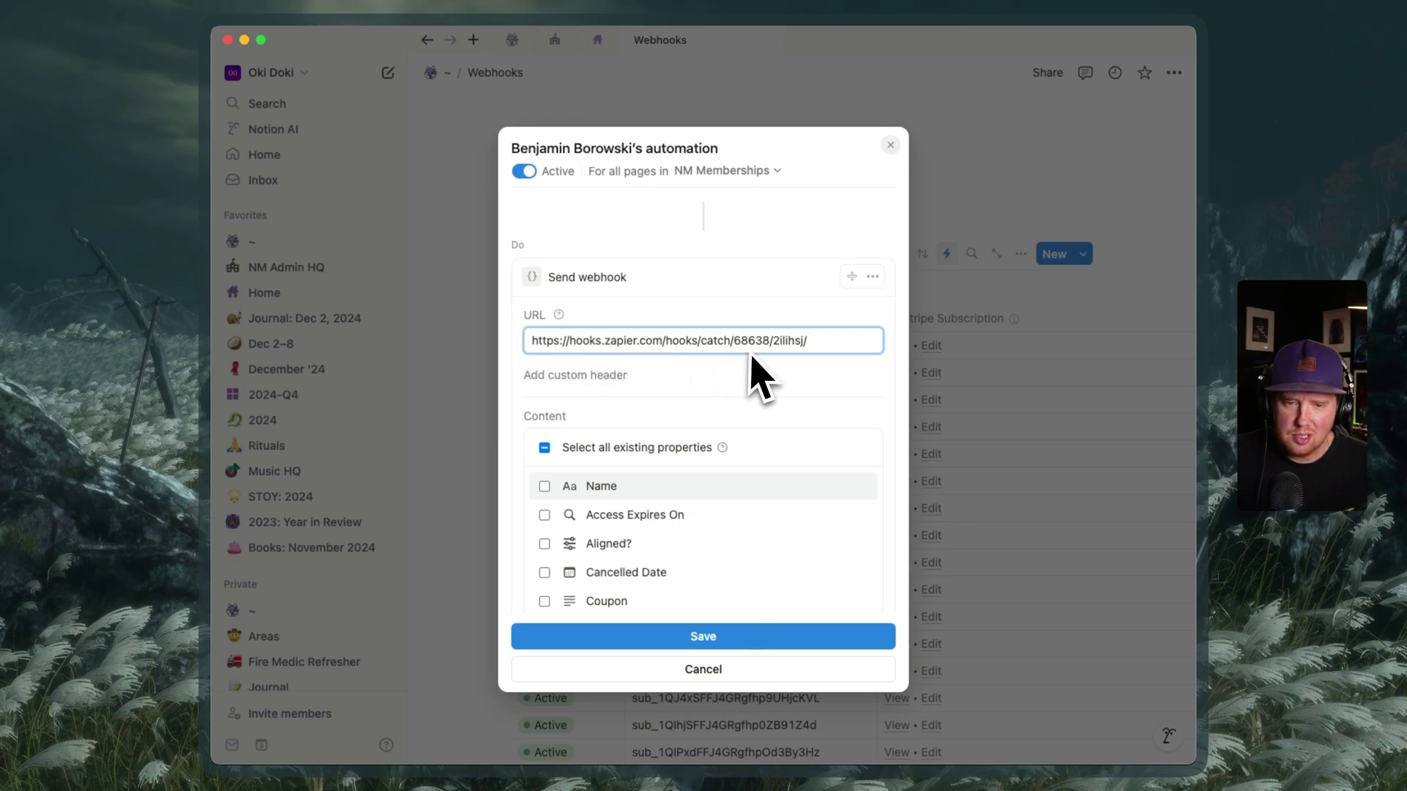
scroll(755, 374, down, 2)
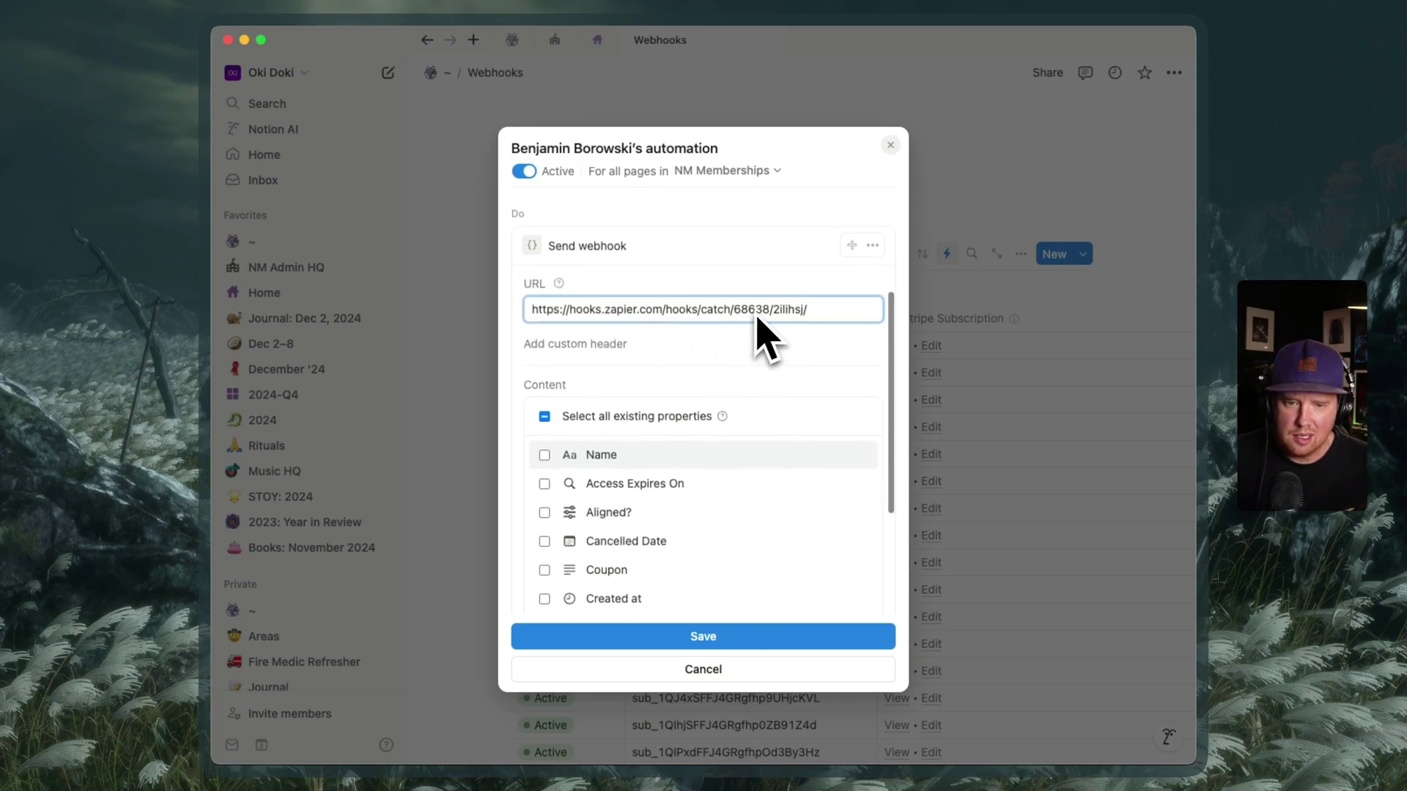
scroll(755, 381, down, 5)
scroll(732, 484, down, 5)
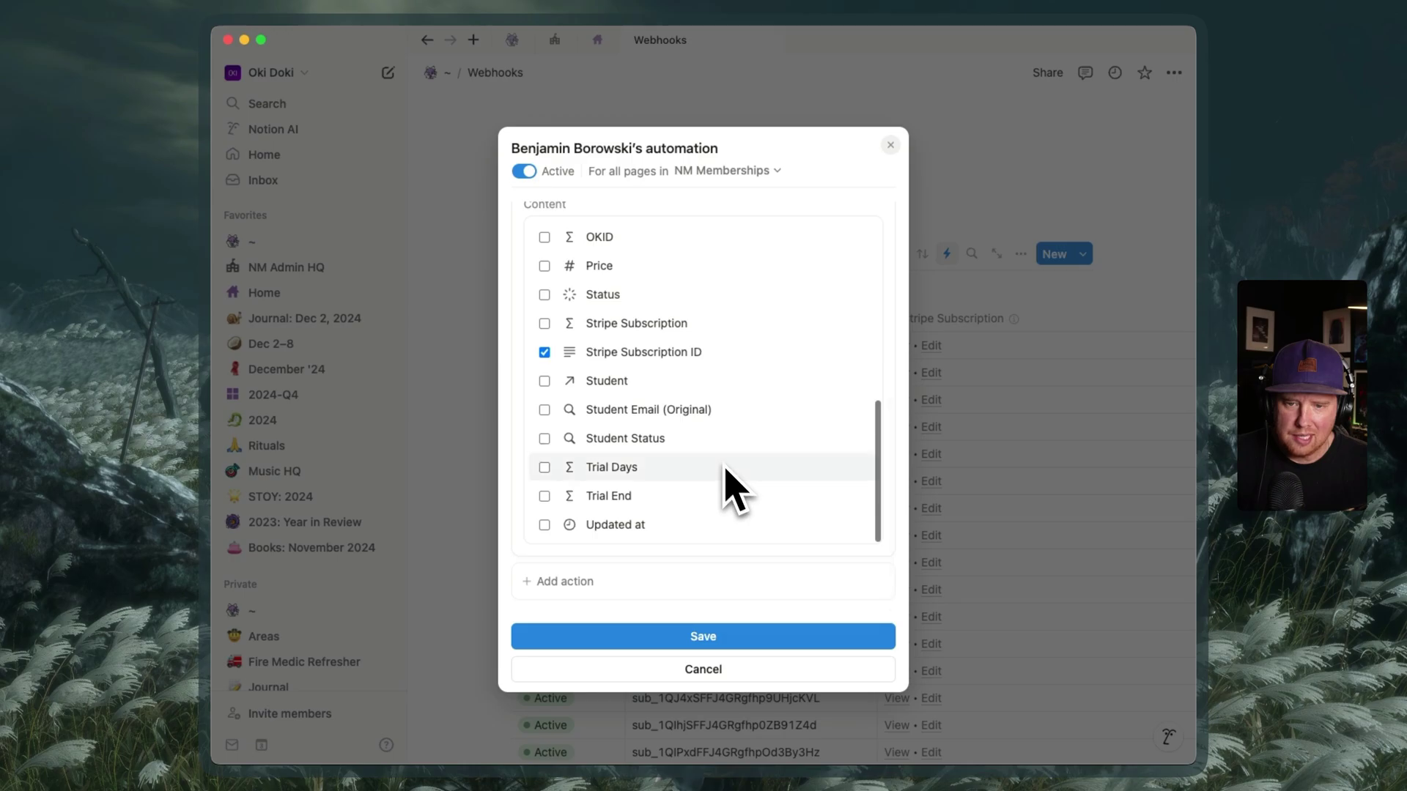
click(689, 637)
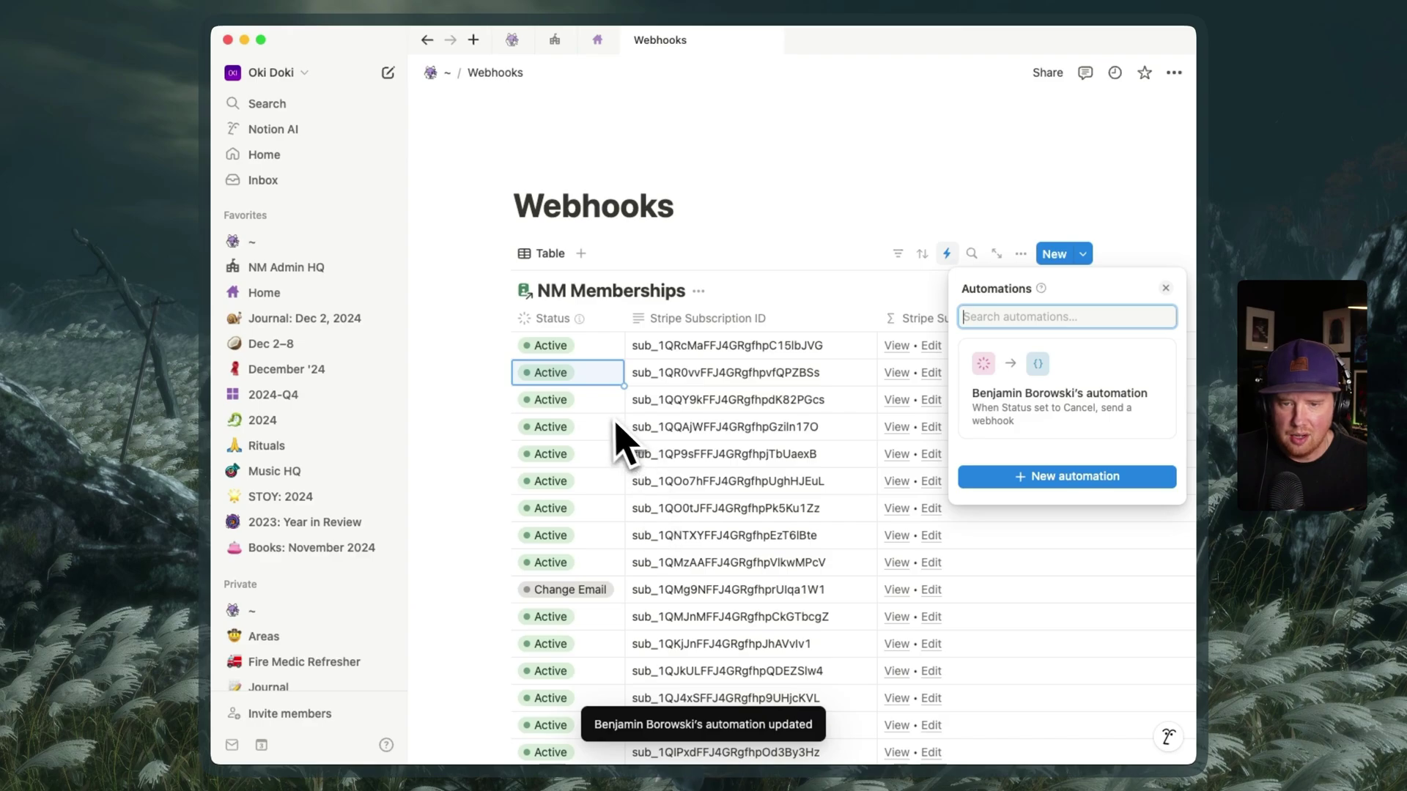
Close the automations list and change the third and fourth memberships from Active to Cancel.
click(586, 403)
click(569, 402)
click(564, 586)
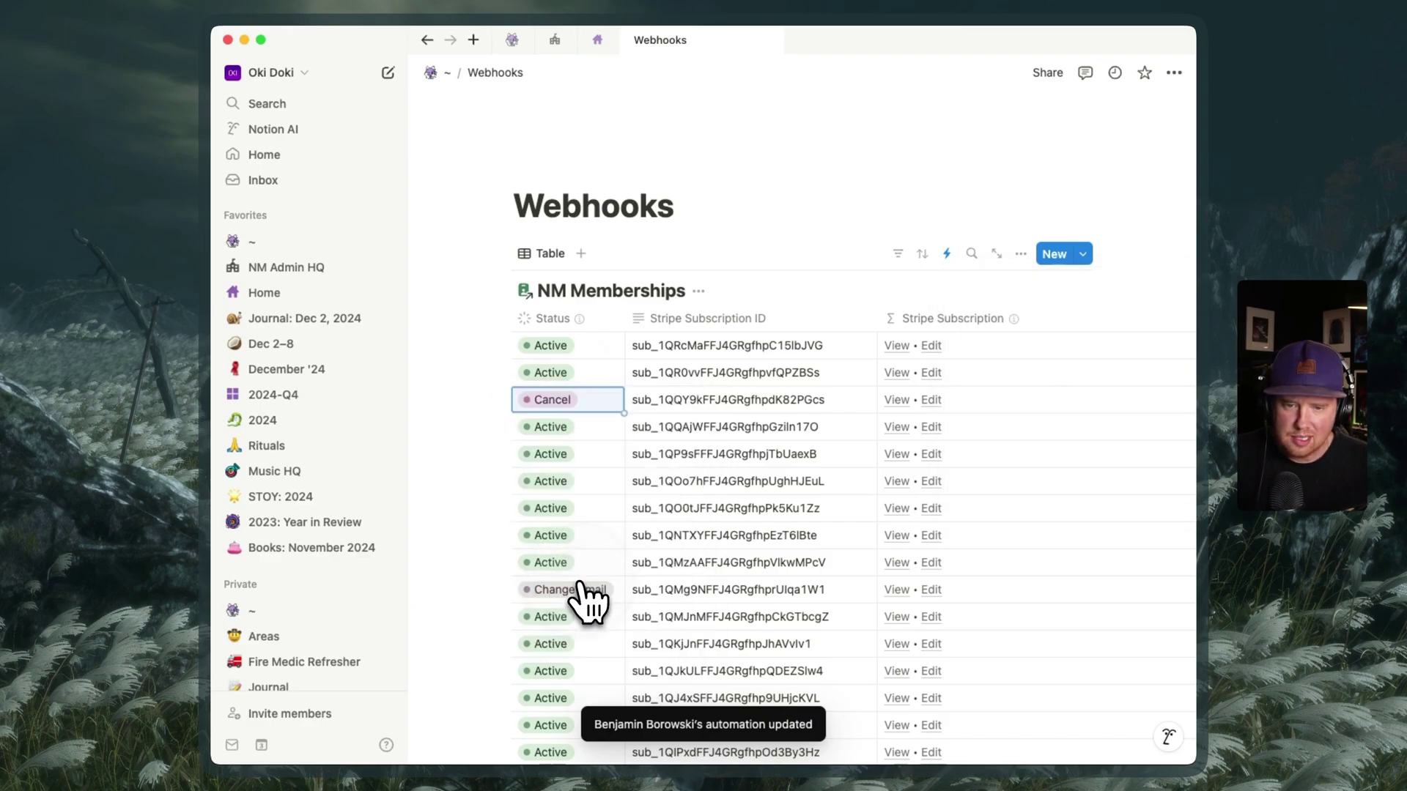
click(572, 428)
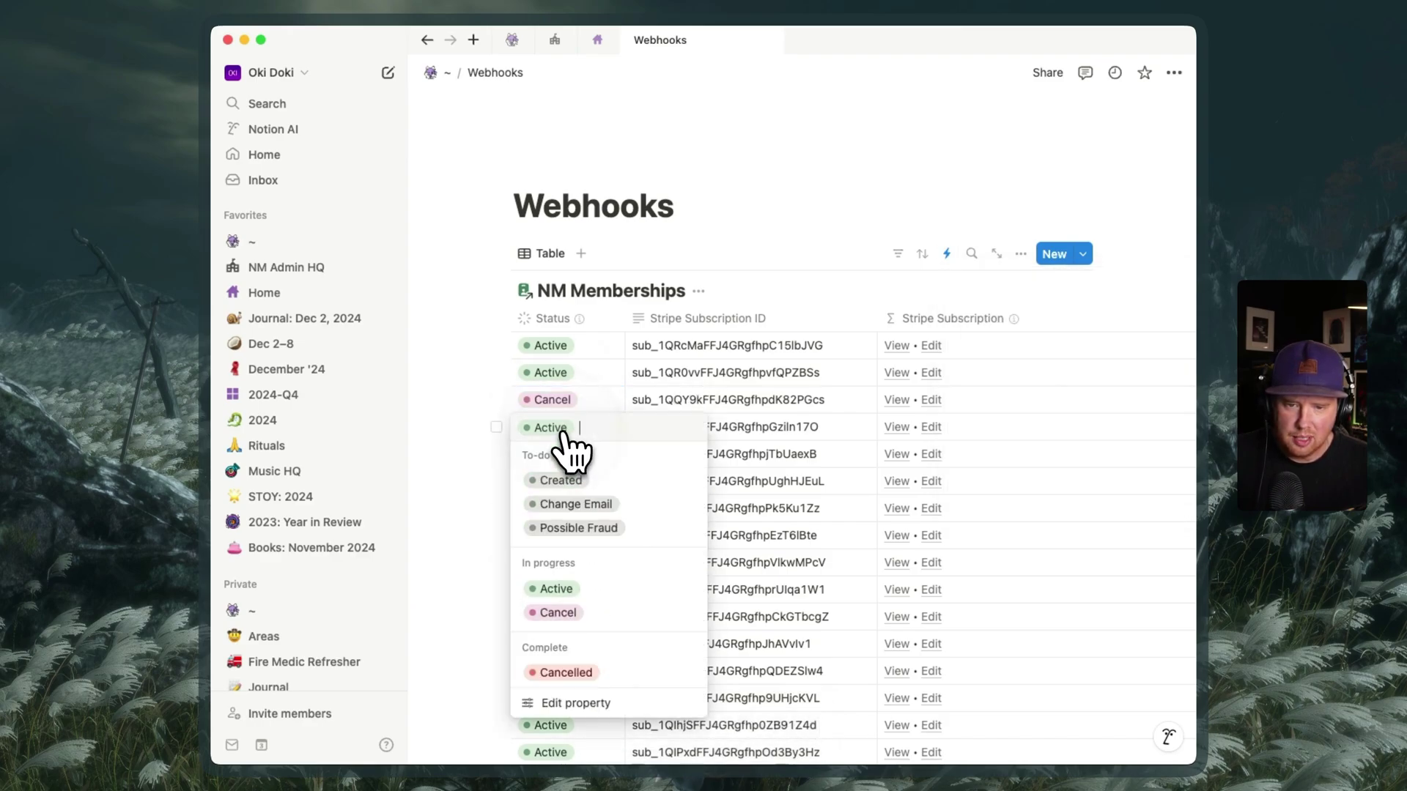
click(567, 613)
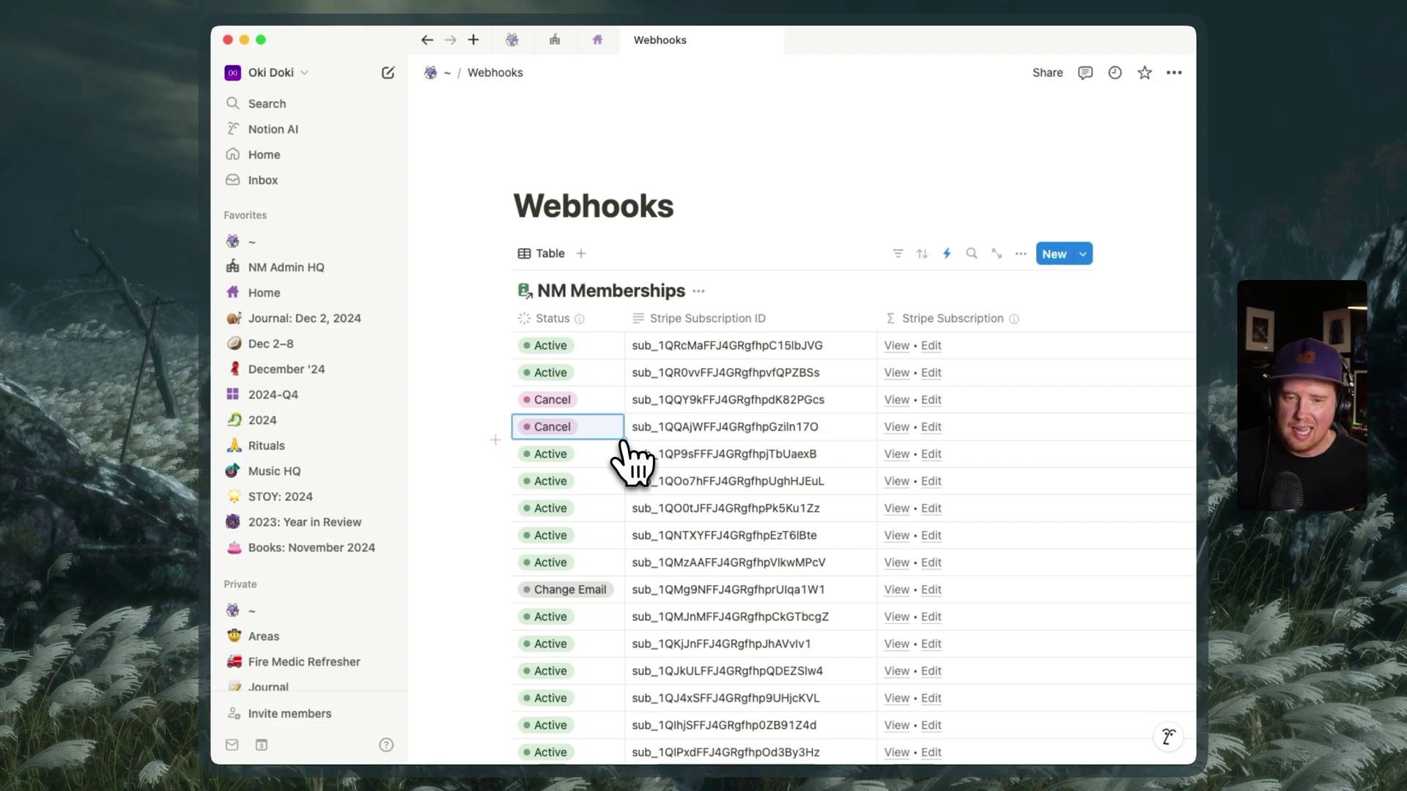
key(super+Tab)
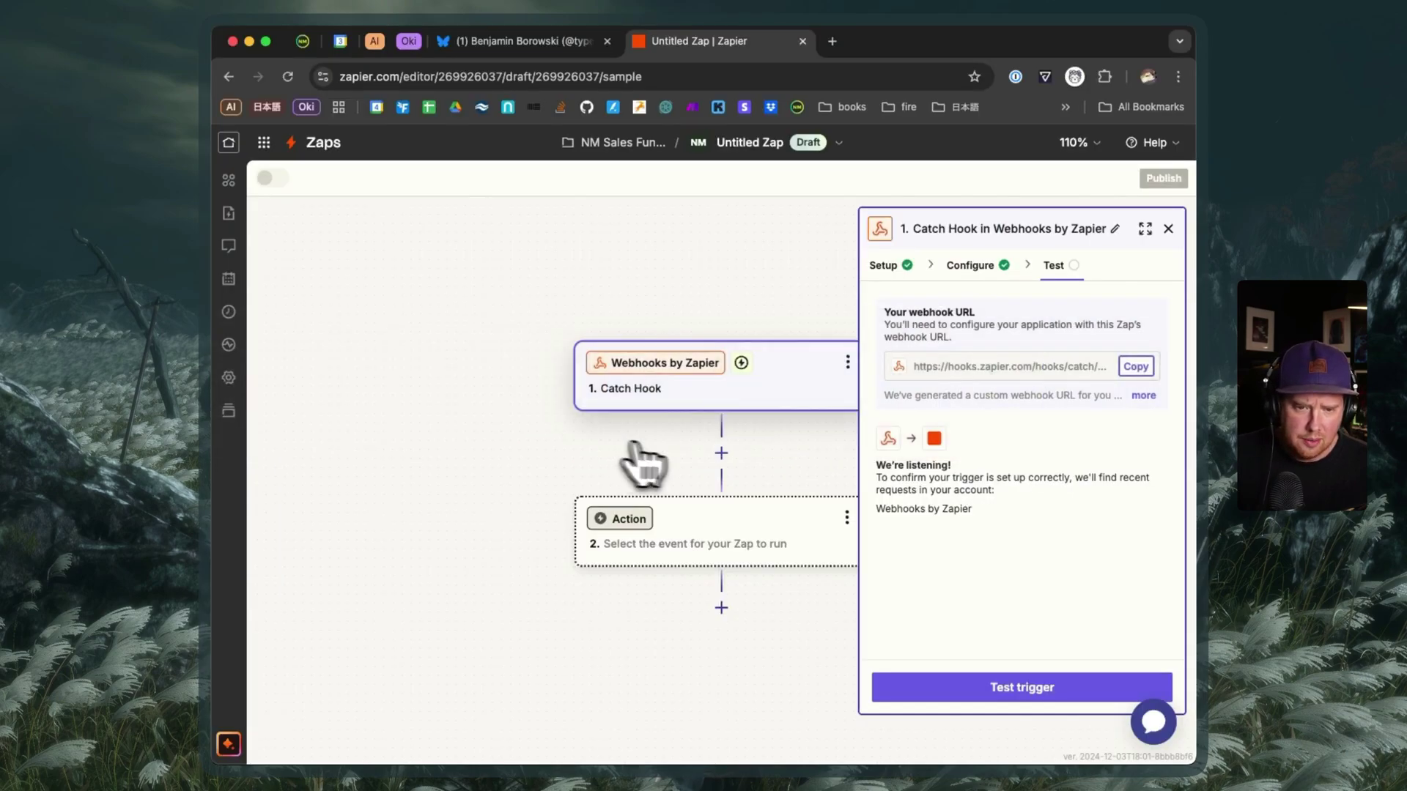
Test the Catch Hook trigger and review the received Source fields: Automation, Action, Event IDs and Attempt 1.
click(961, 695)
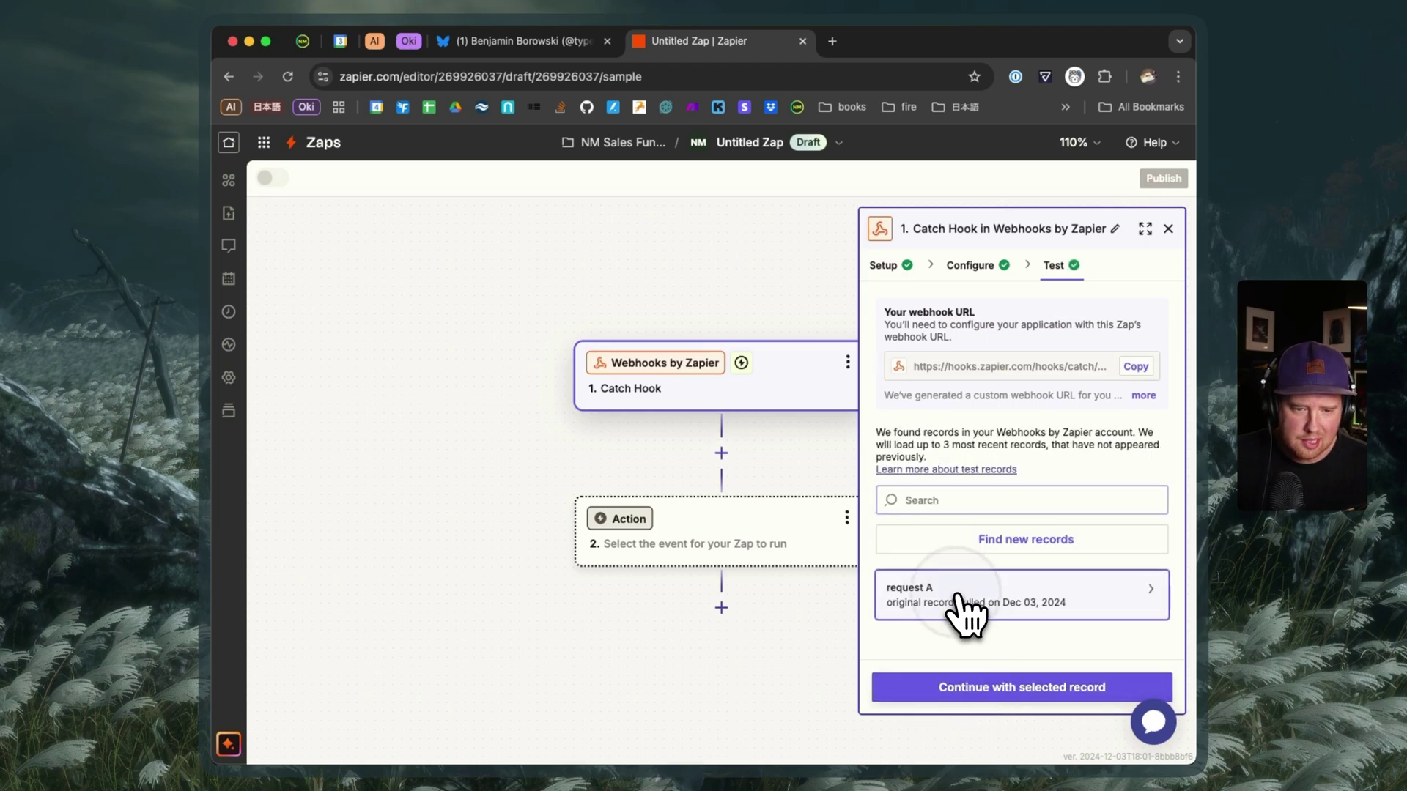
mouse_move(965, 614)
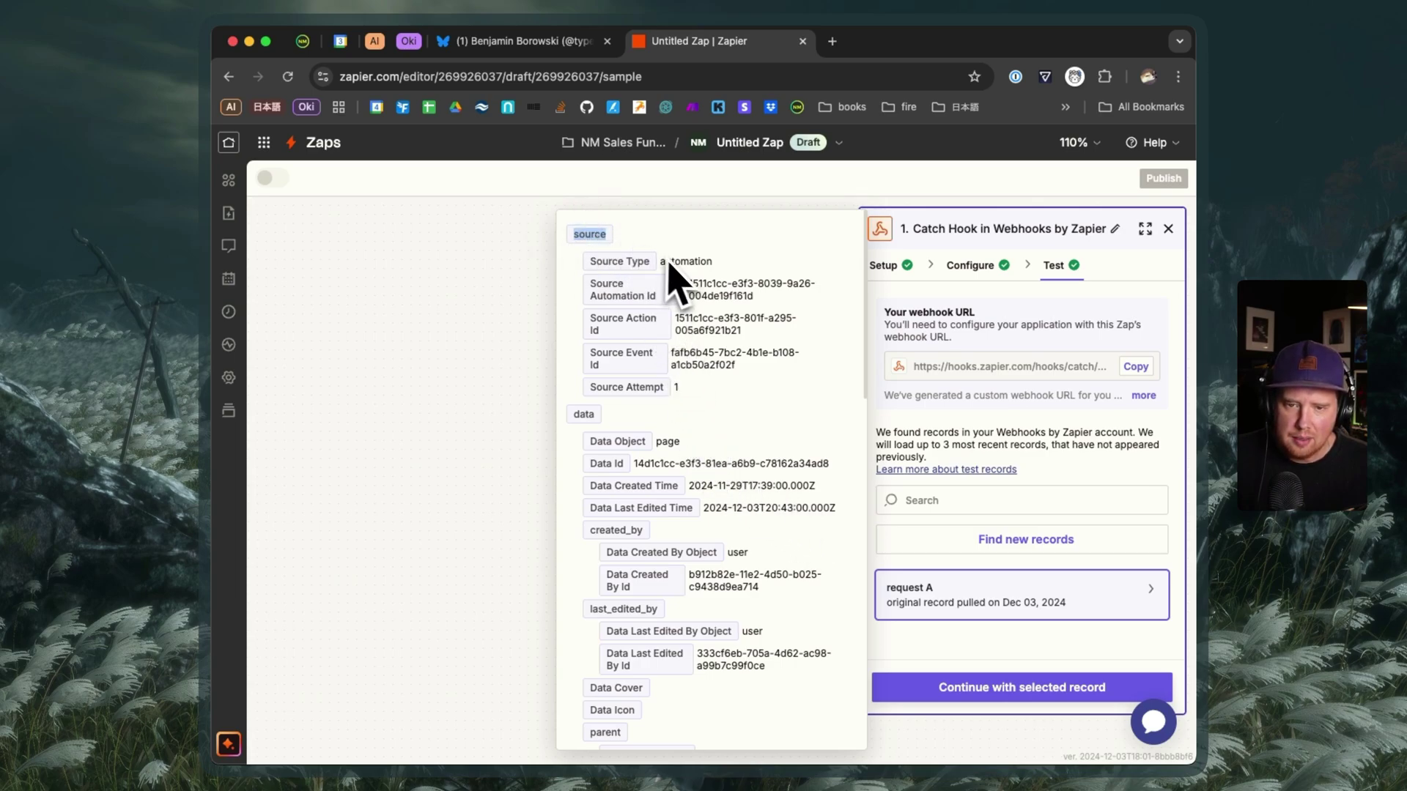
double_click(586, 235)
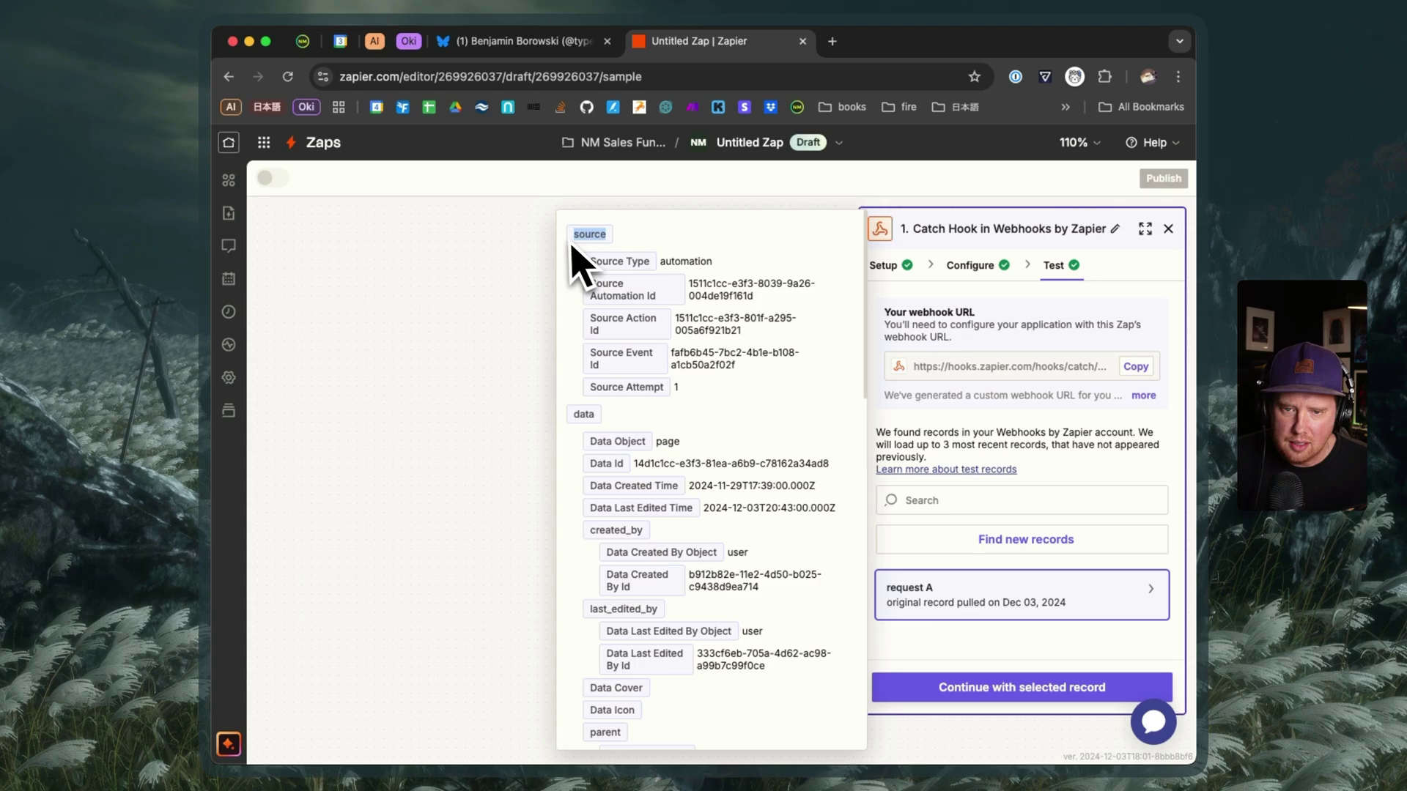
triple_click(708, 288)
triple_click(716, 323)
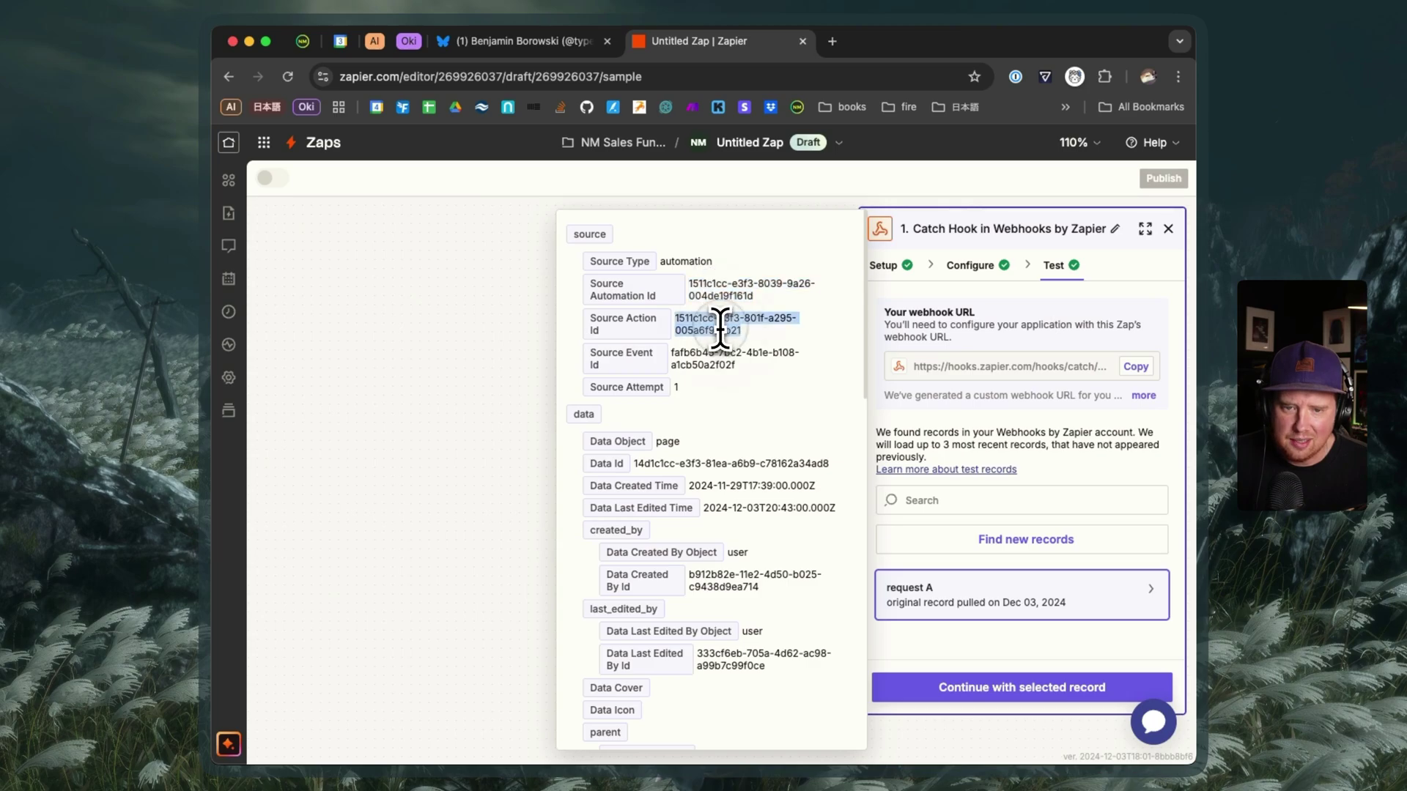
triple_click(720, 360)
triple_click(647, 386)
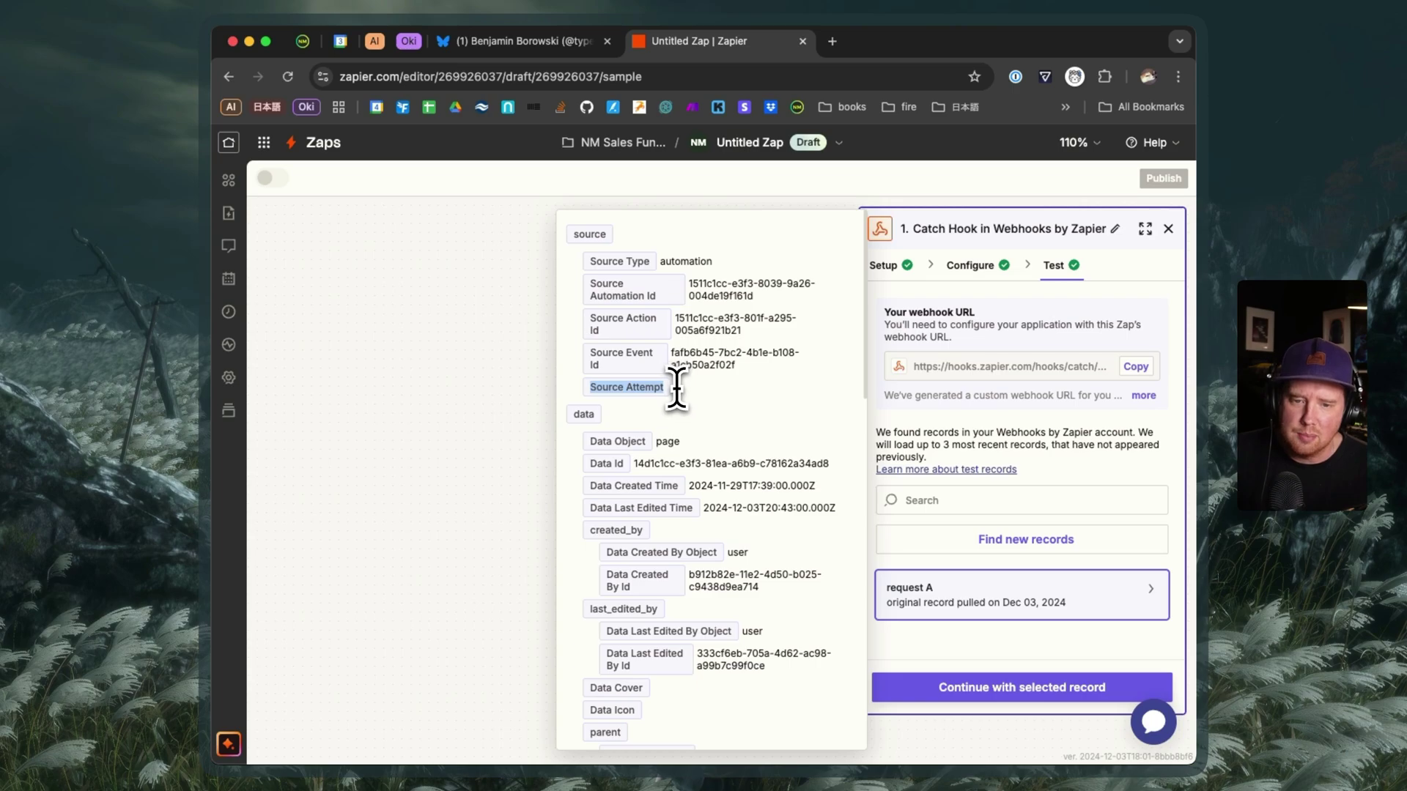
double_click(676, 387)
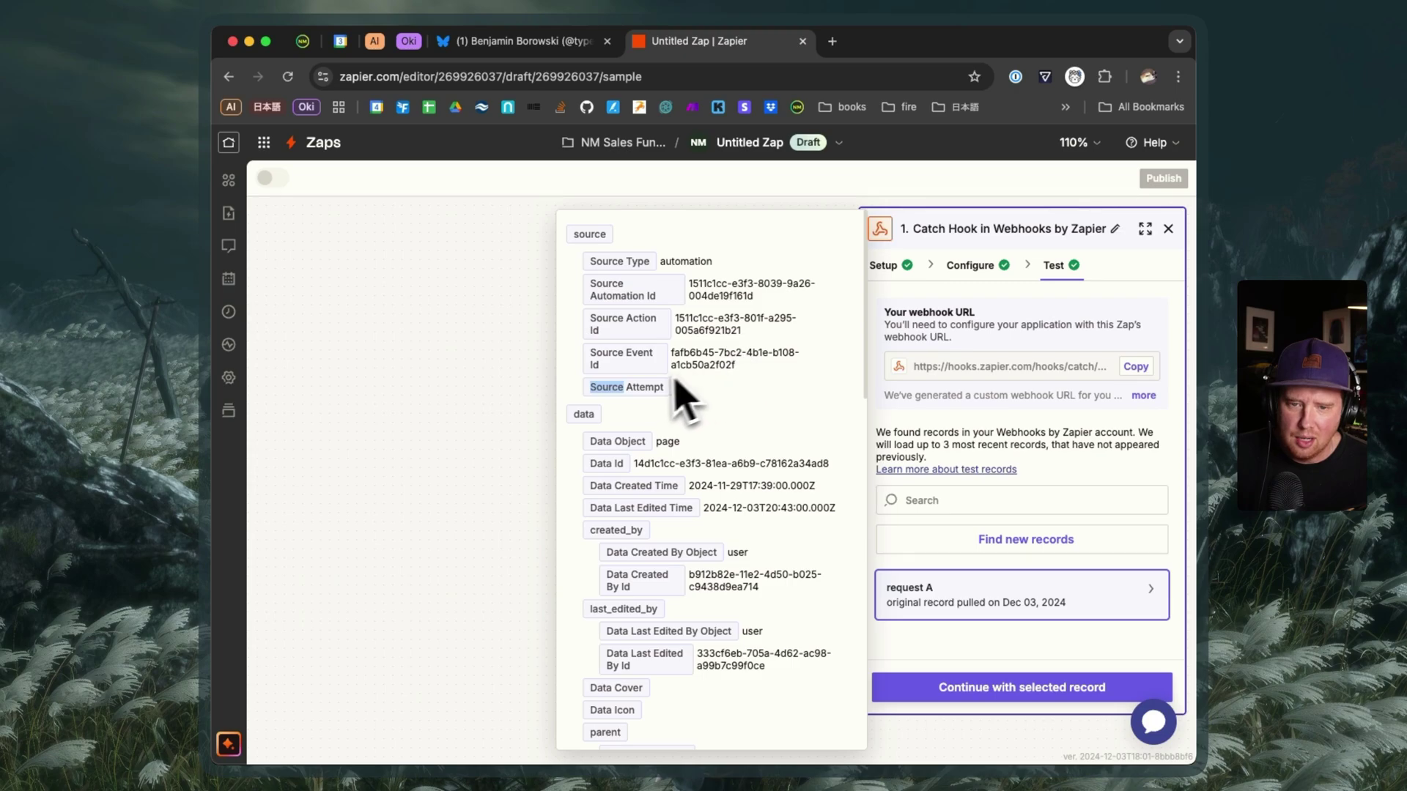
double_click(721, 295)
click(720, 296)
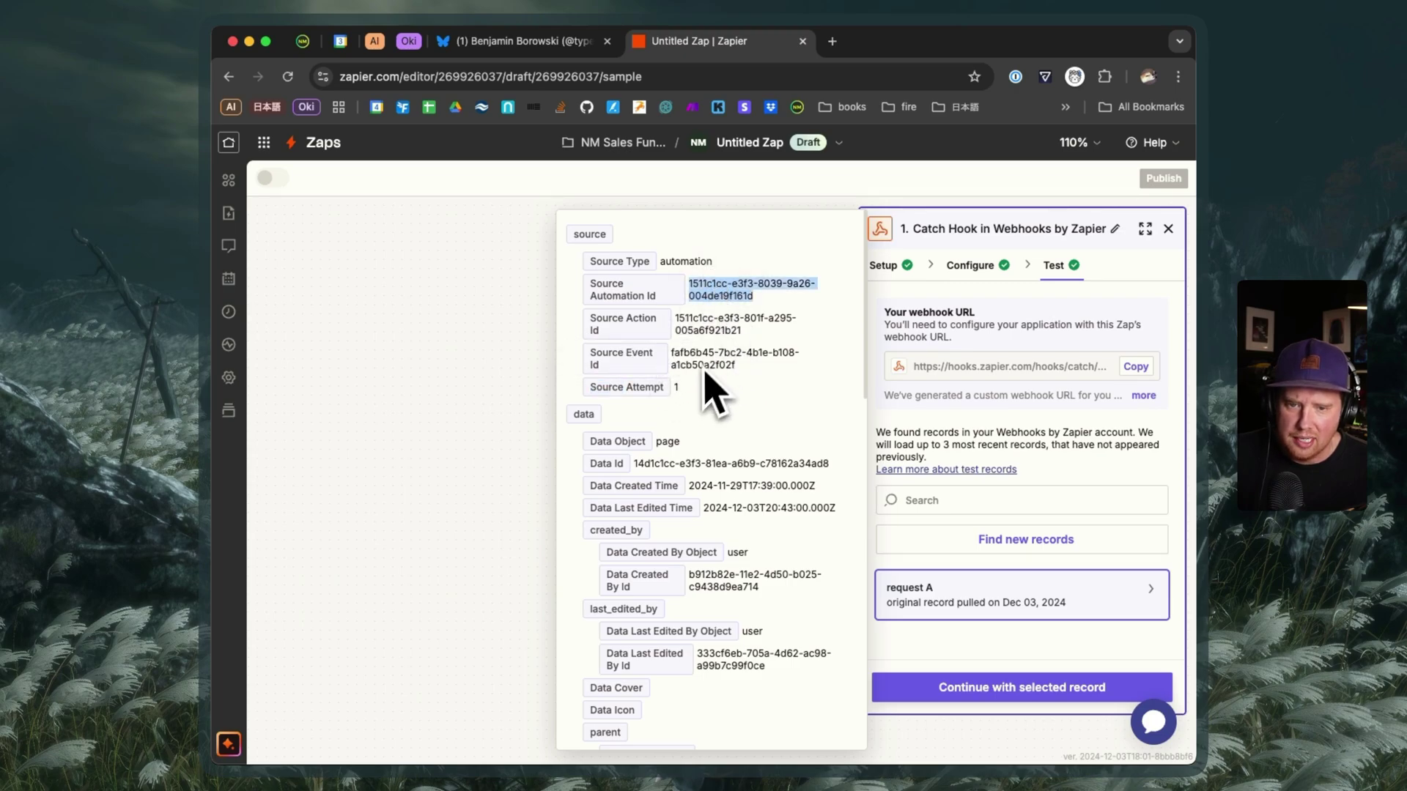
Scroll through the record's Data section, reviewing the Data Id and Created By Id values.
scroll(707, 395, down, 1)
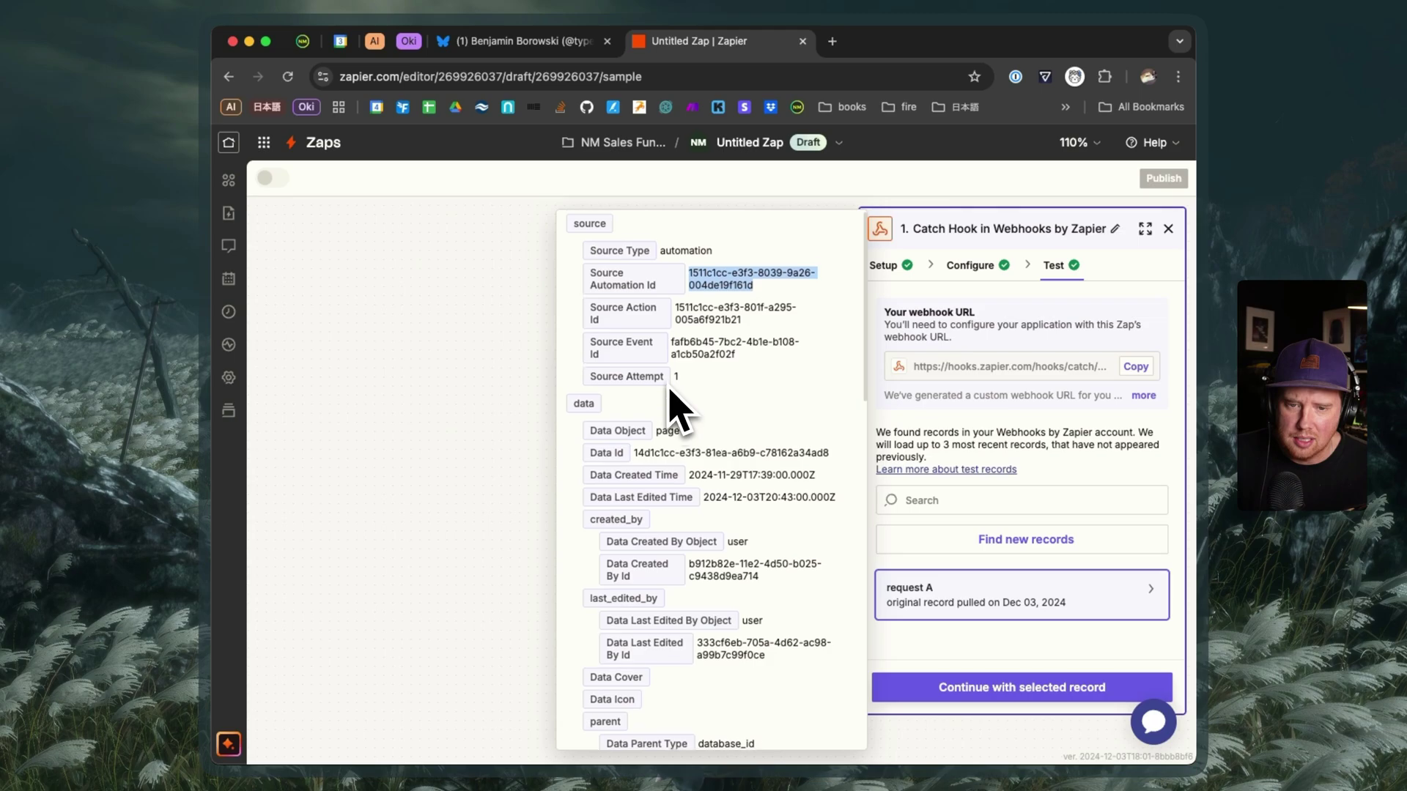
scroll(678, 402, down, 3)
double_click(584, 369)
scroll(674, 439, down, 1)
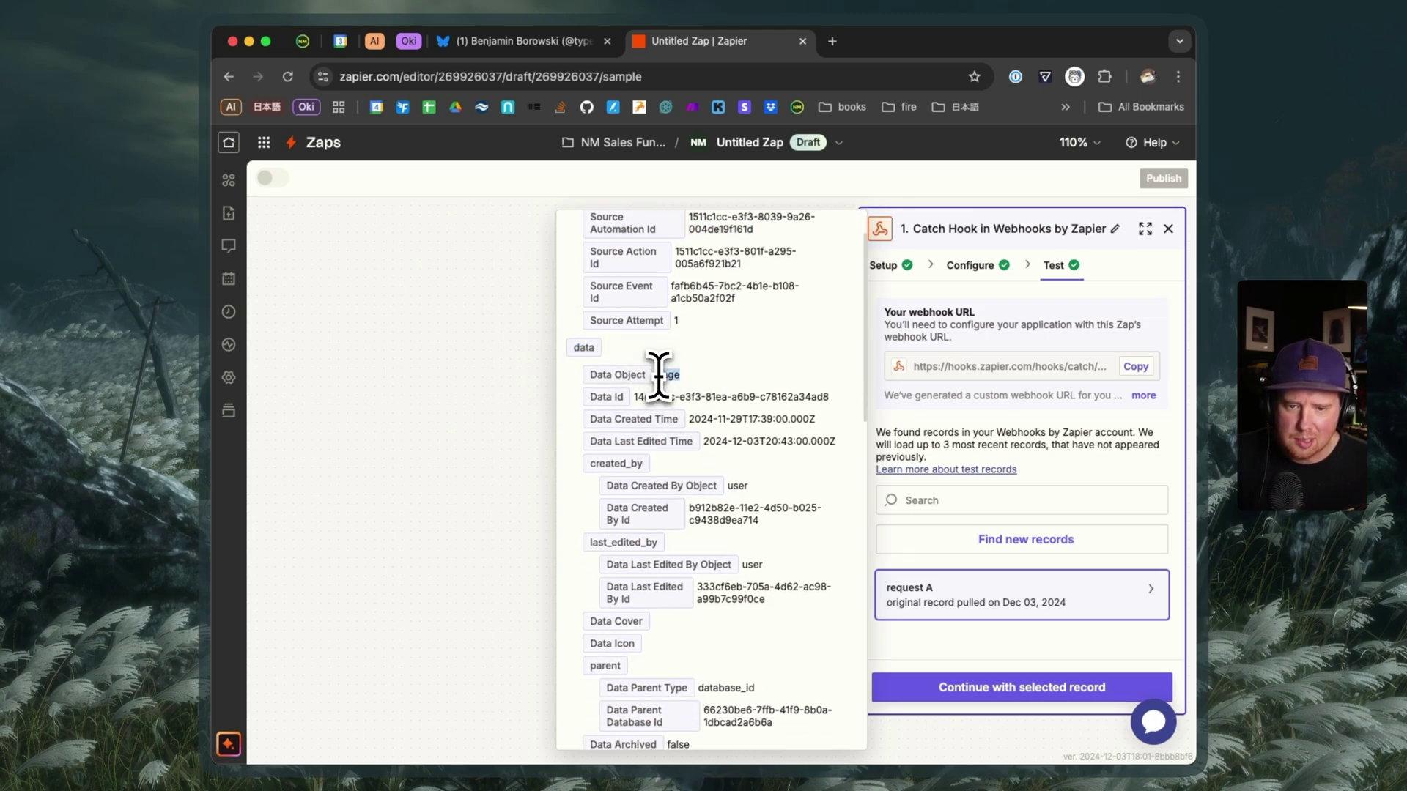
triple_click(667, 396)
scroll(667, 400, down, 2)
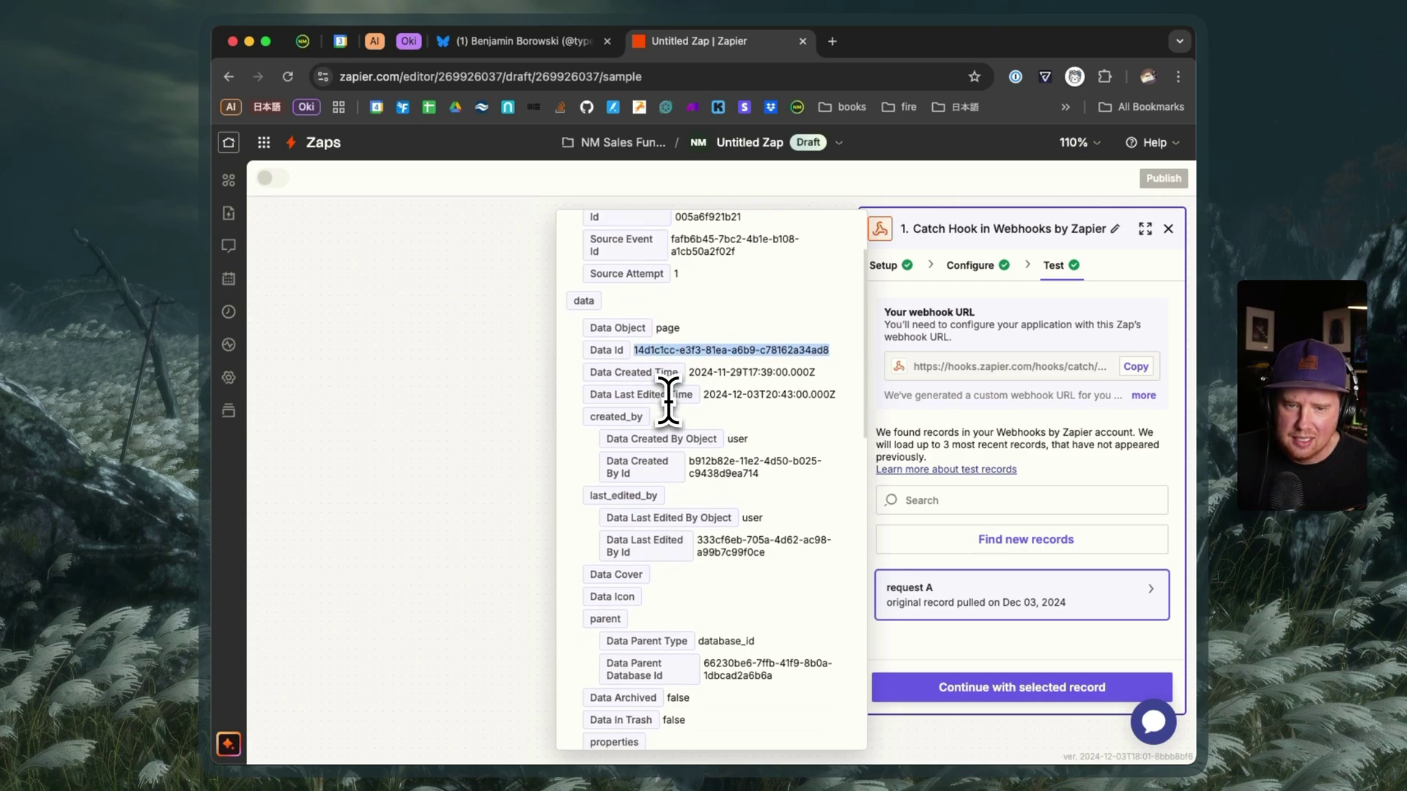
triple_click(736, 460)
scroll(740, 473, down, 2)
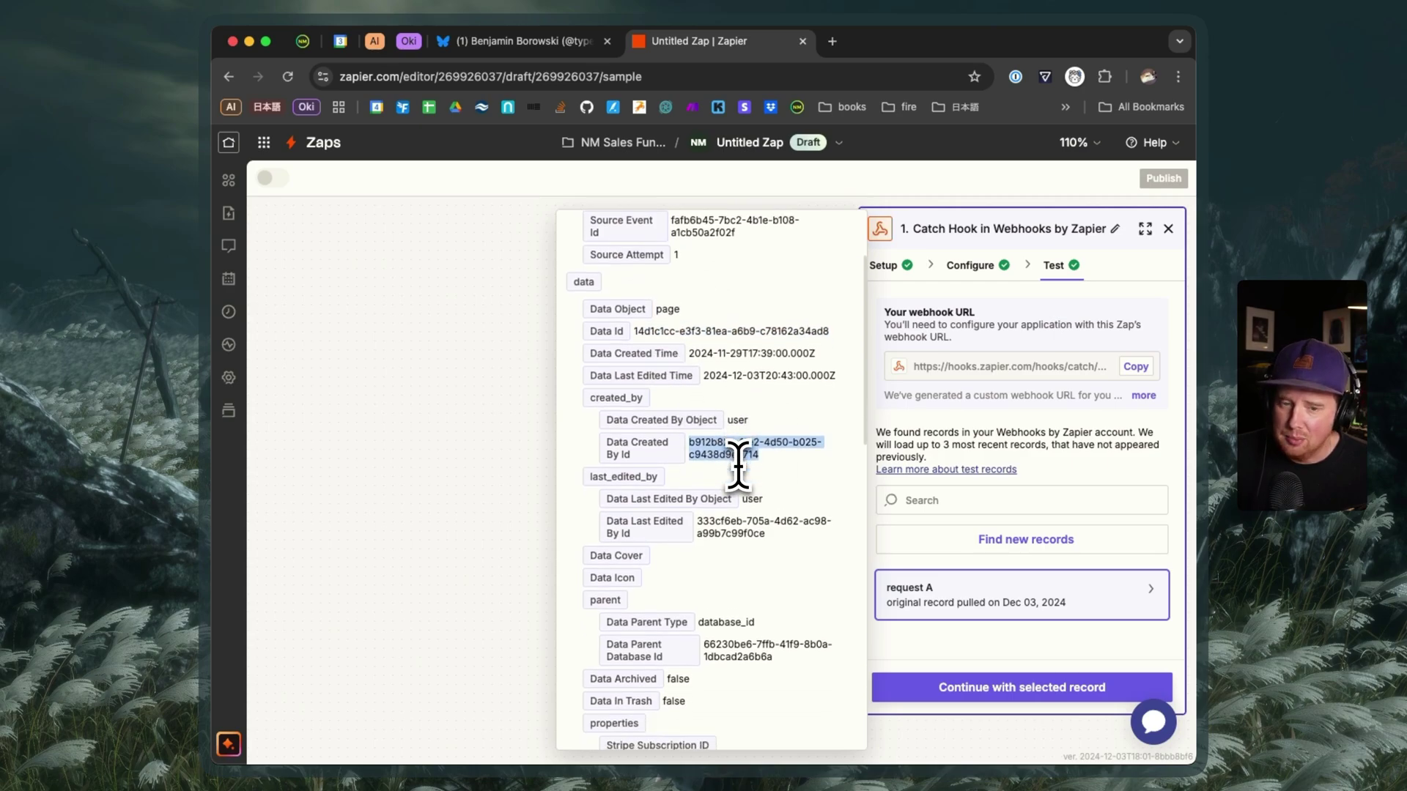
scroll(744, 487, down, 7)
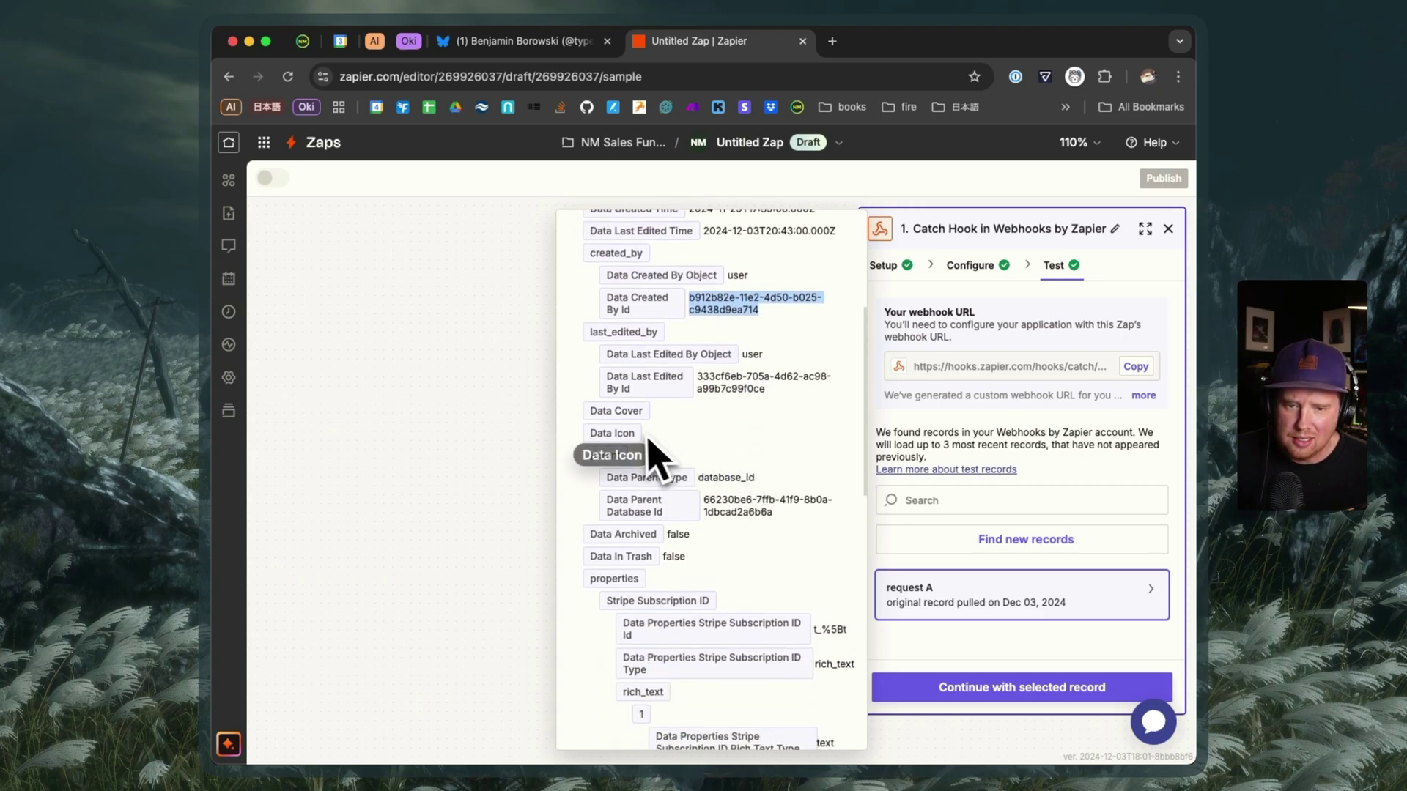
scroll(630, 490, down, 10)
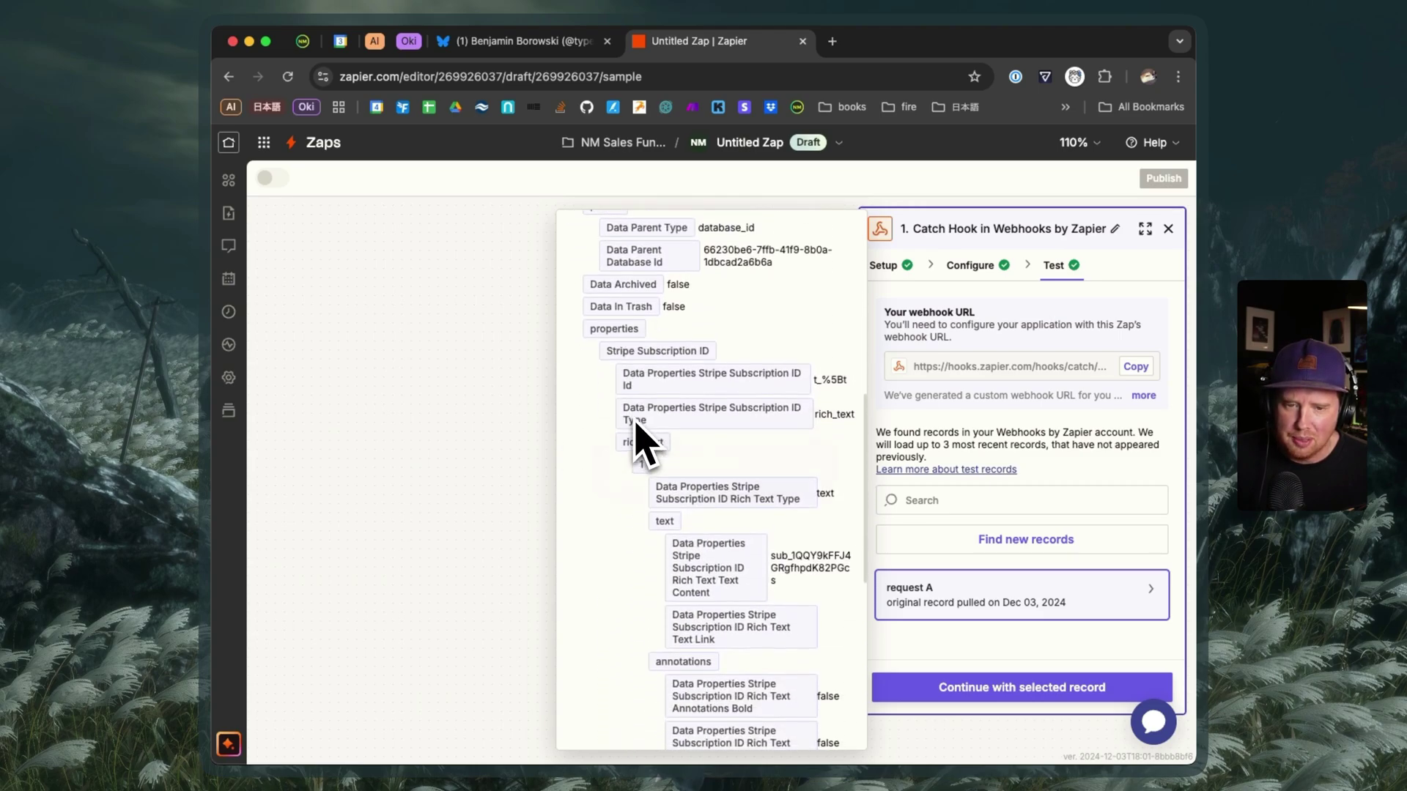
Locate the Stripe Subscription ID property and its plain-text subscription ID value.
triple_click(655, 334)
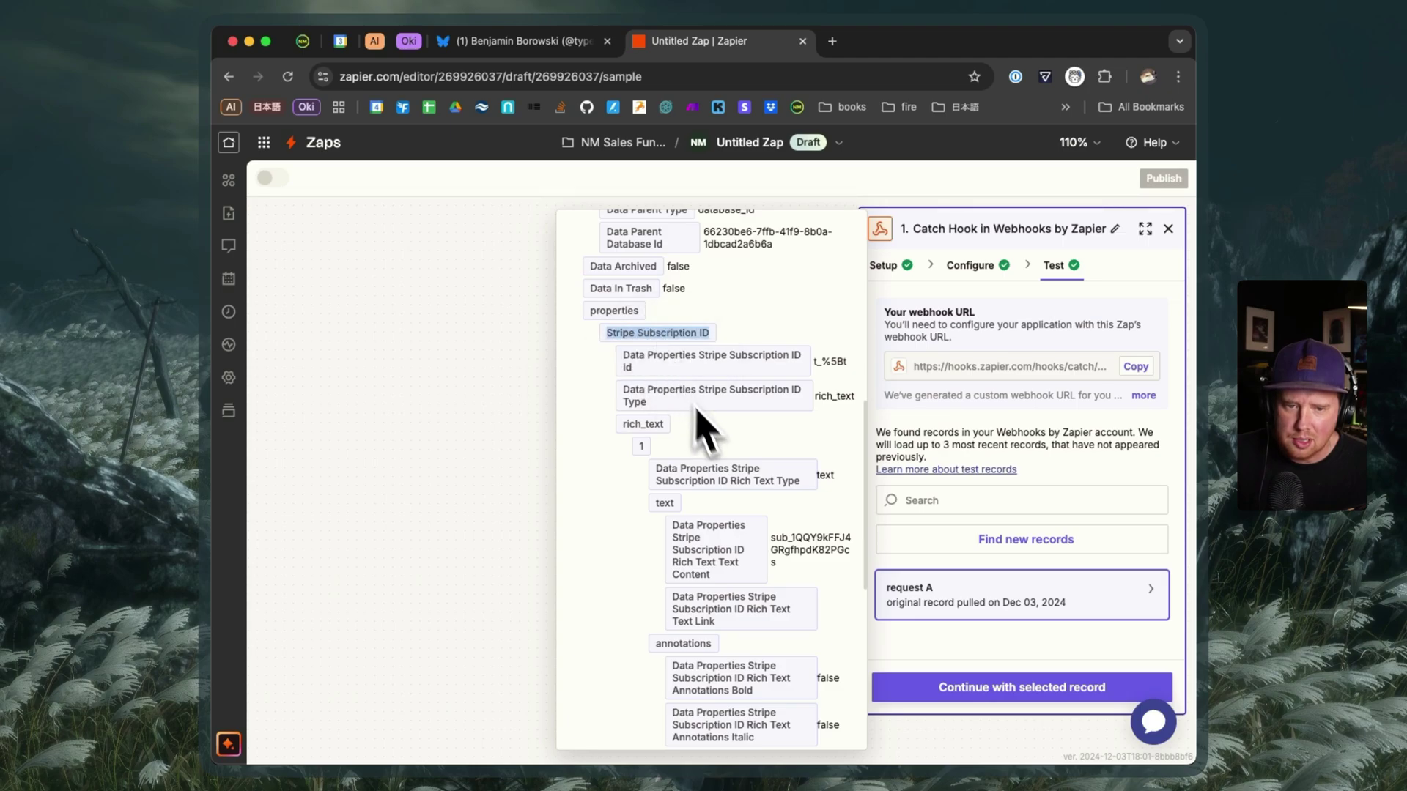
scroll(722, 461, down, 17)
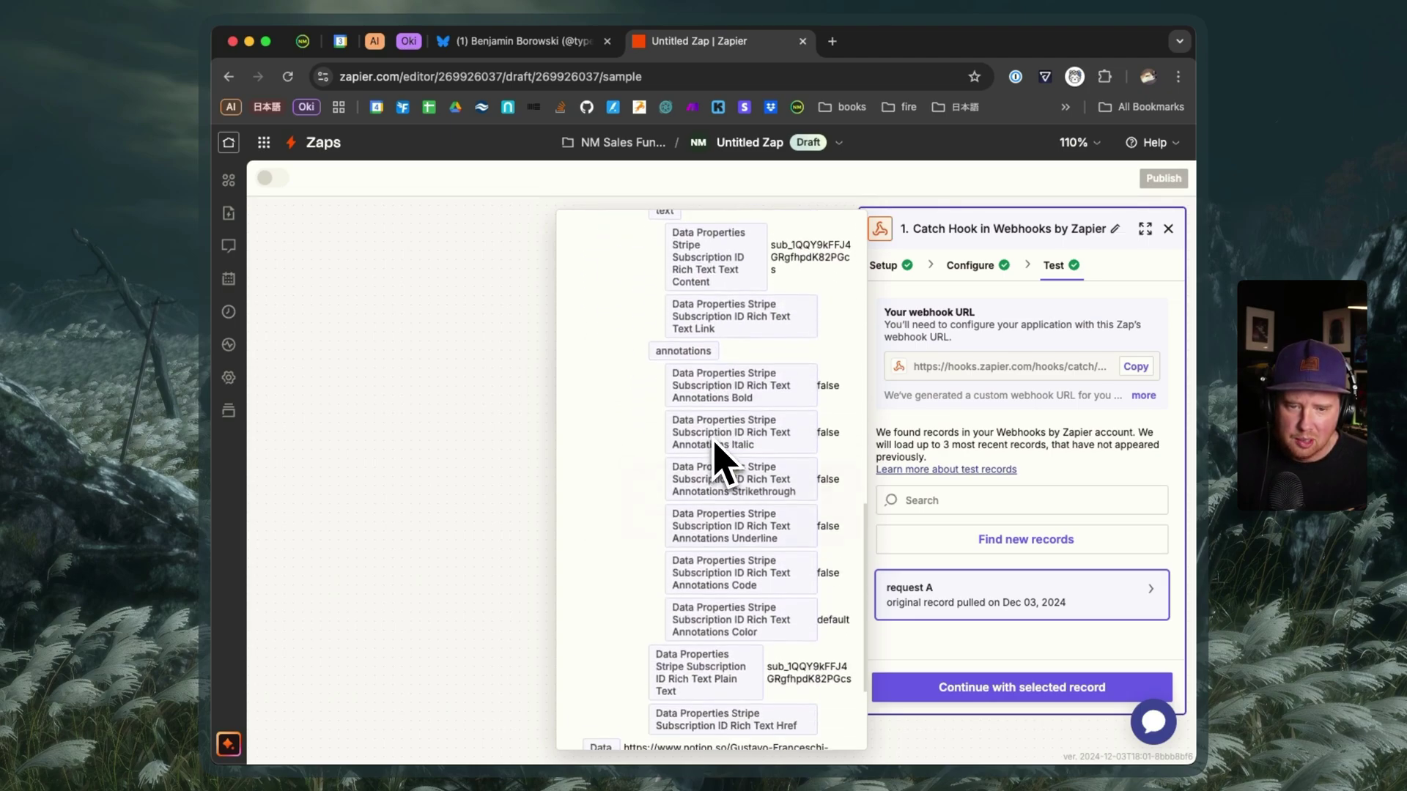
scroll(718, 466, down, 1)
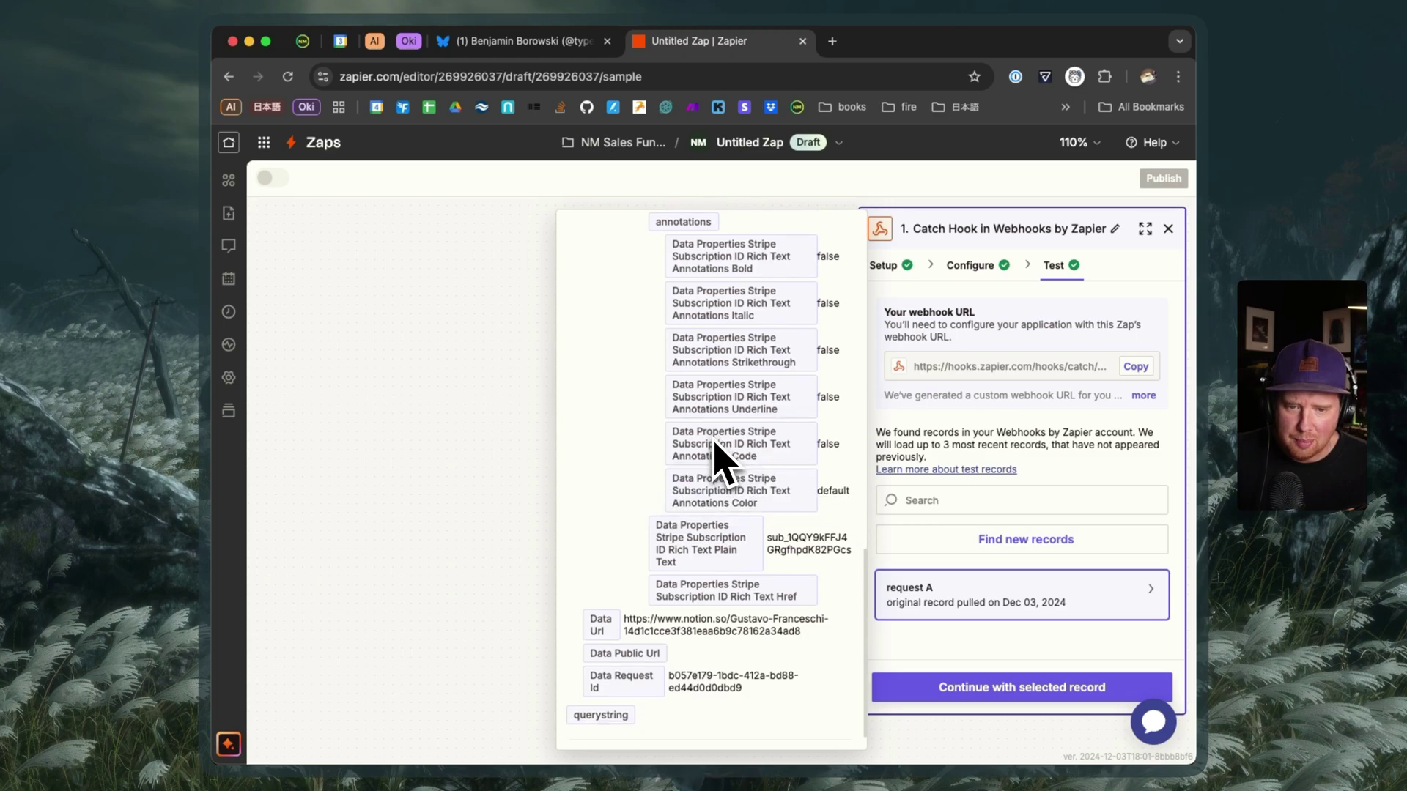
double_click(795, 550)
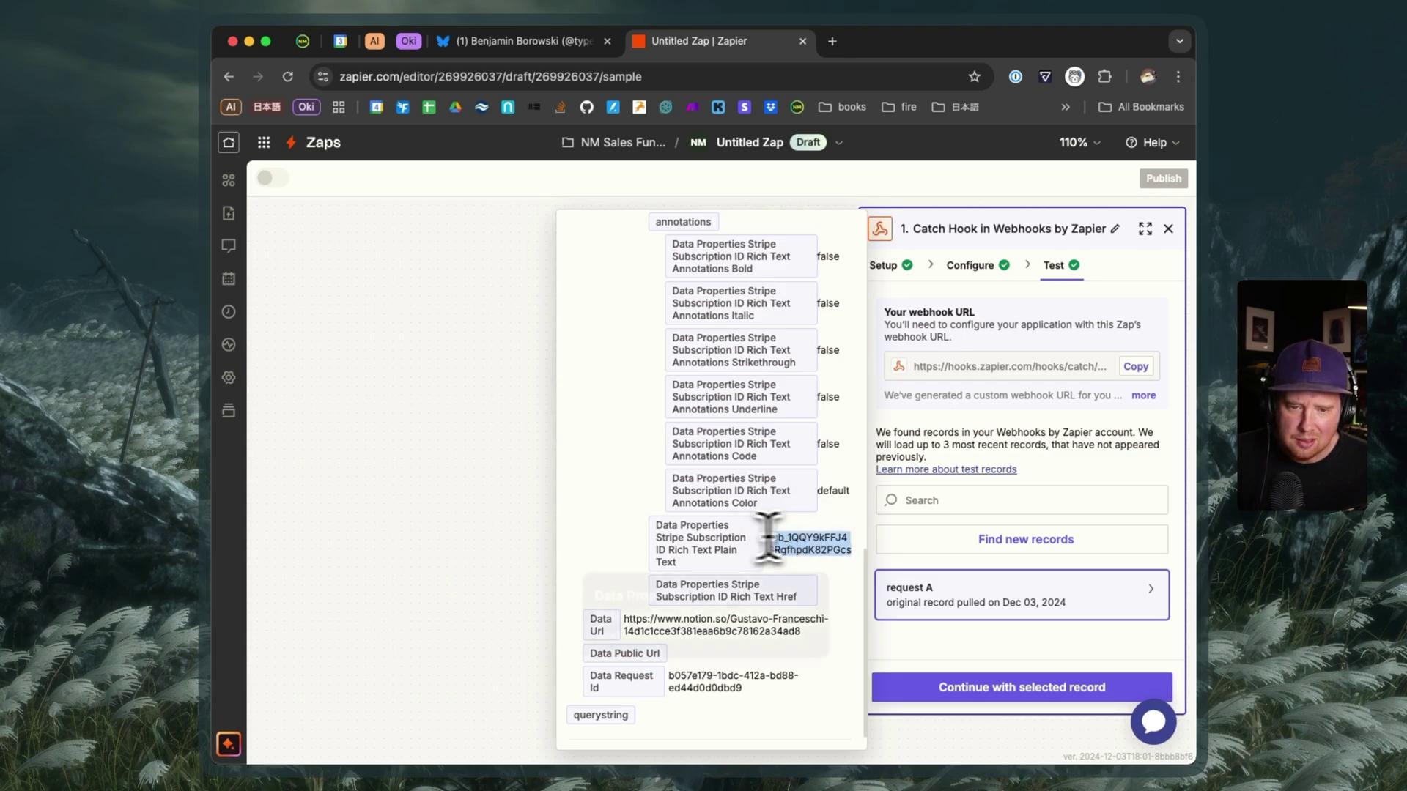
click(657, 524)
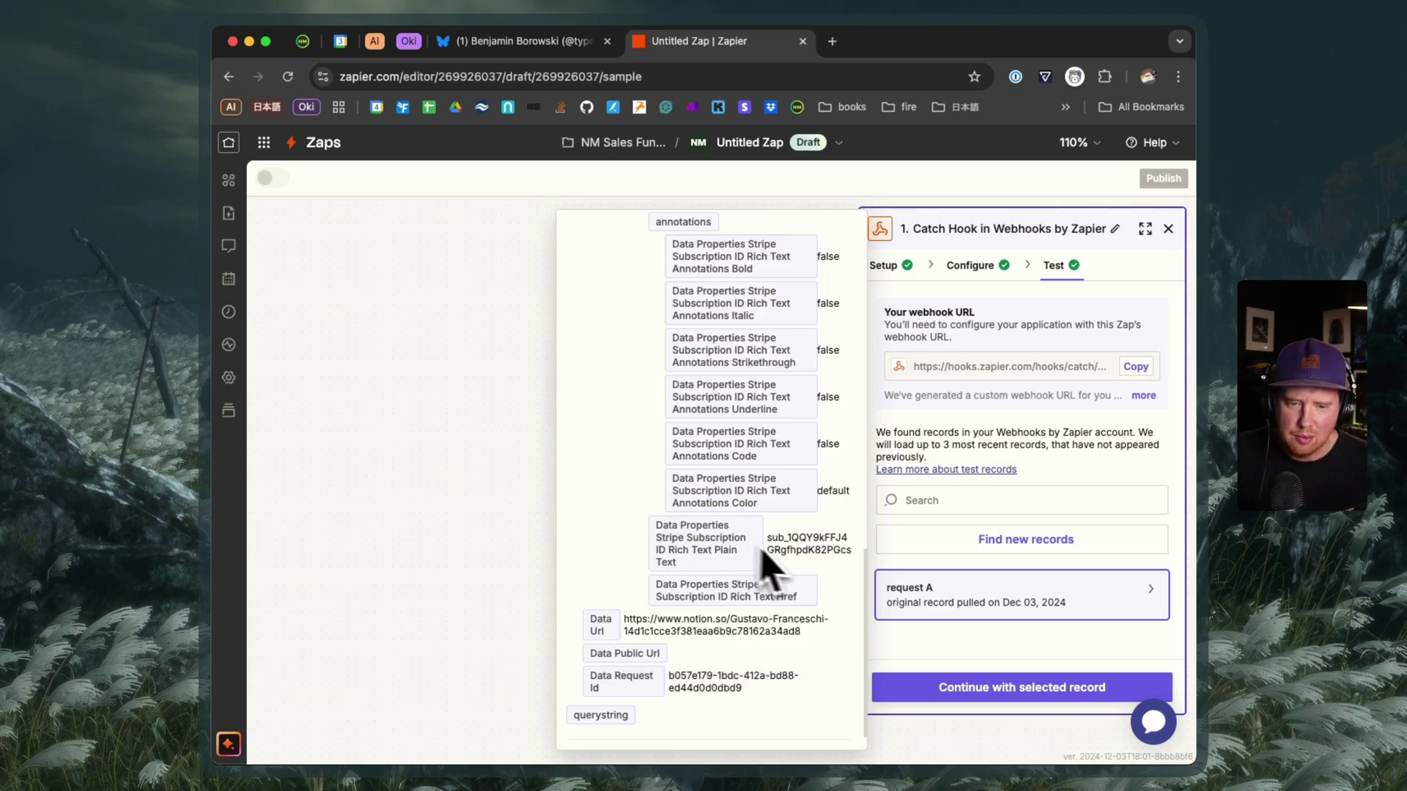
double_click(803, 549)
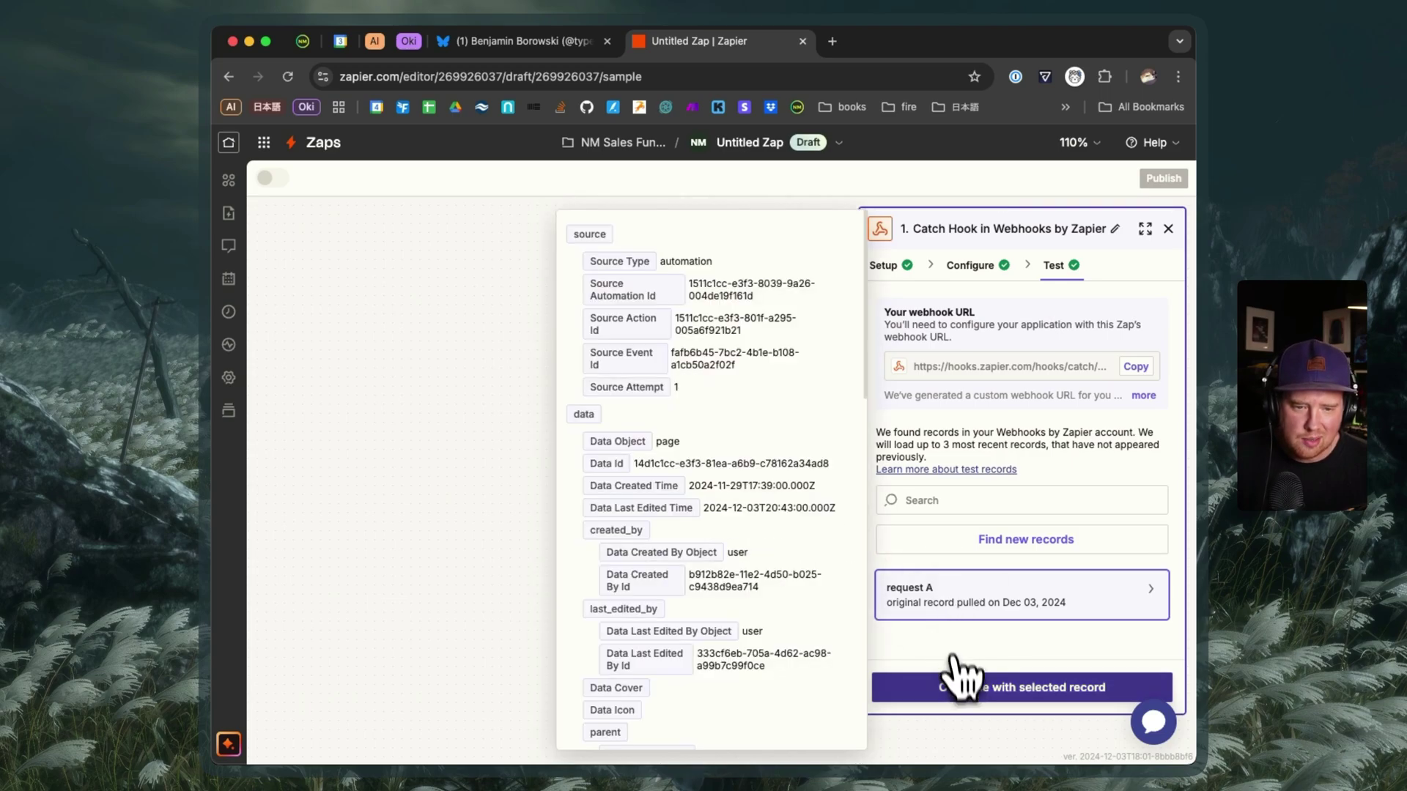
Continue with the found record and add a Webhooks by Zapier action using the POST event.
click(960, 681)
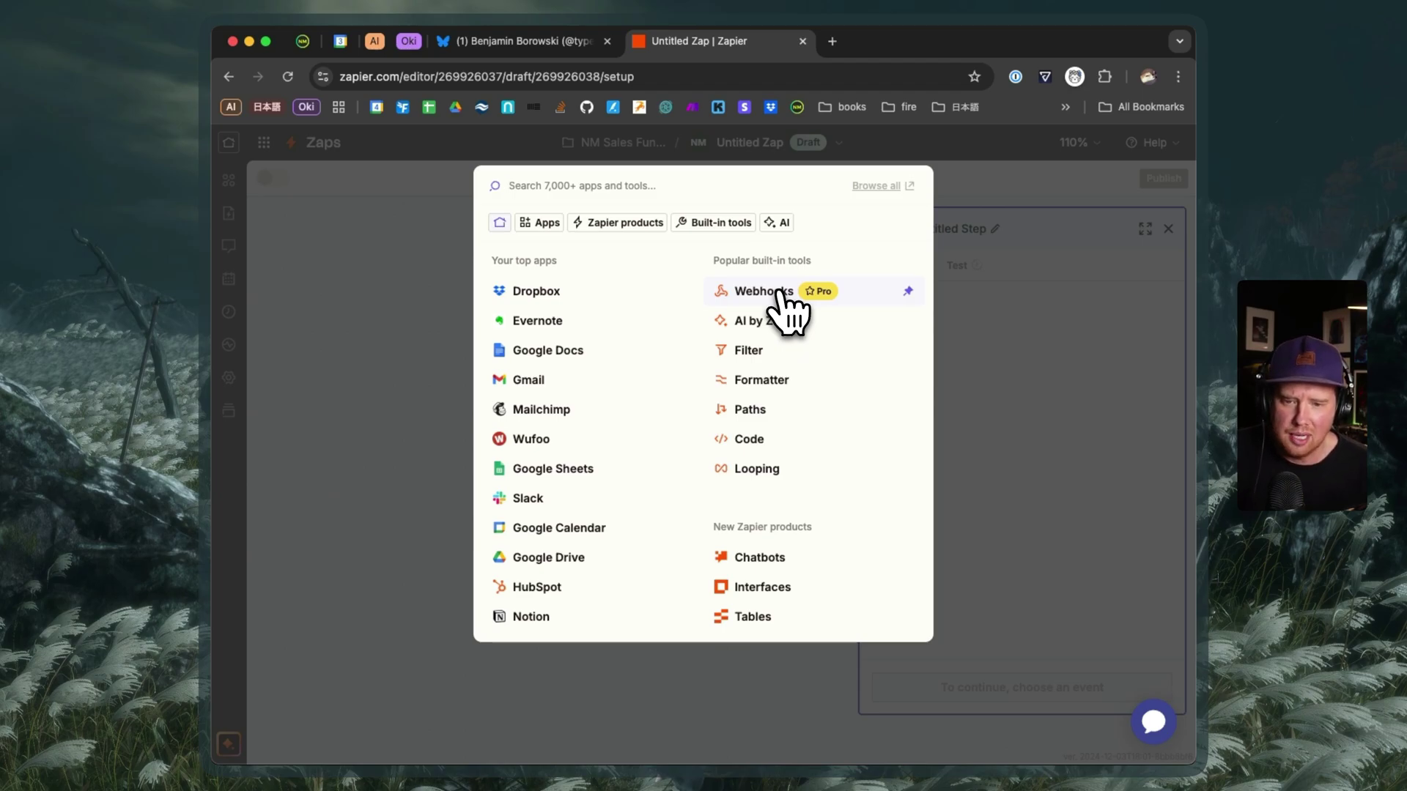
click(779, 293)
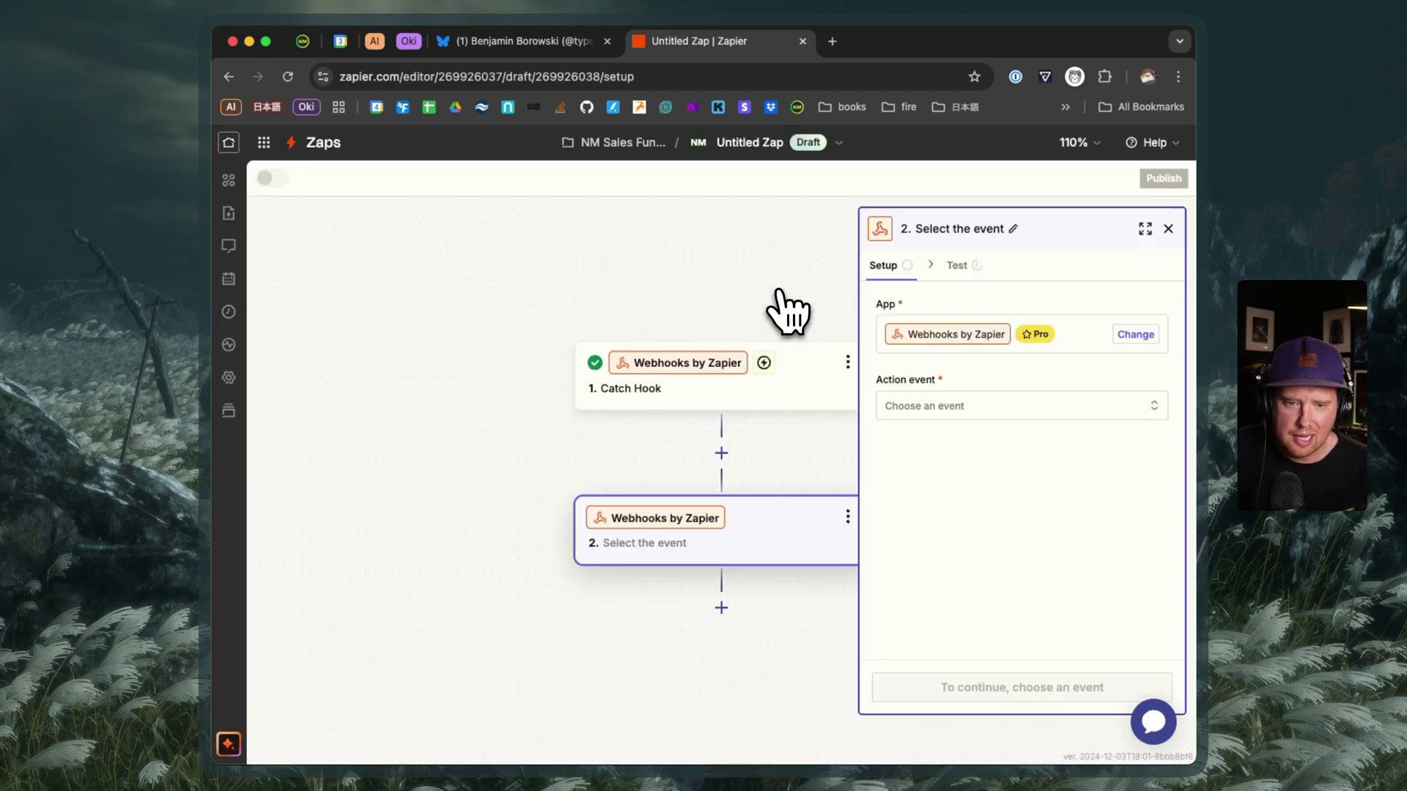
click(956, 412)
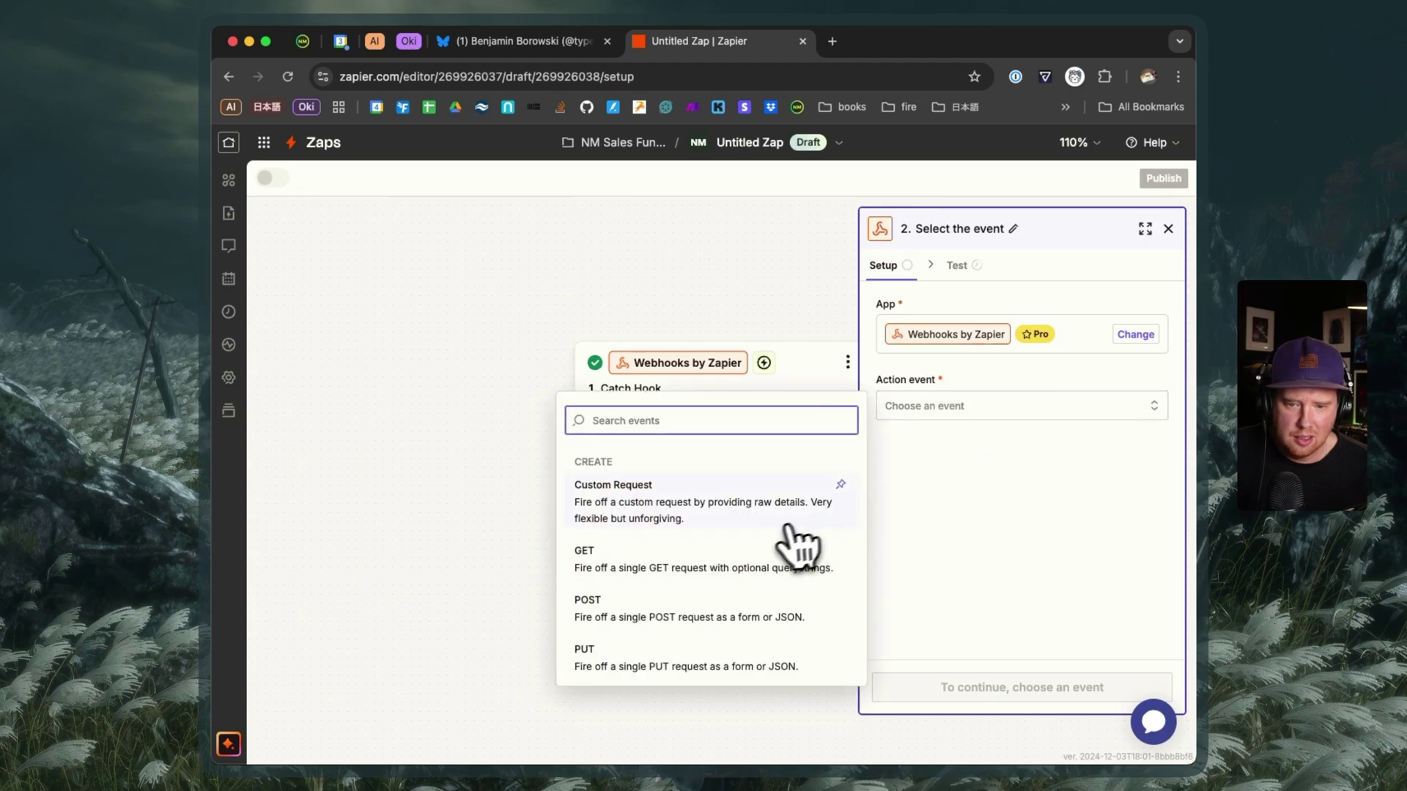
click(736, 609)
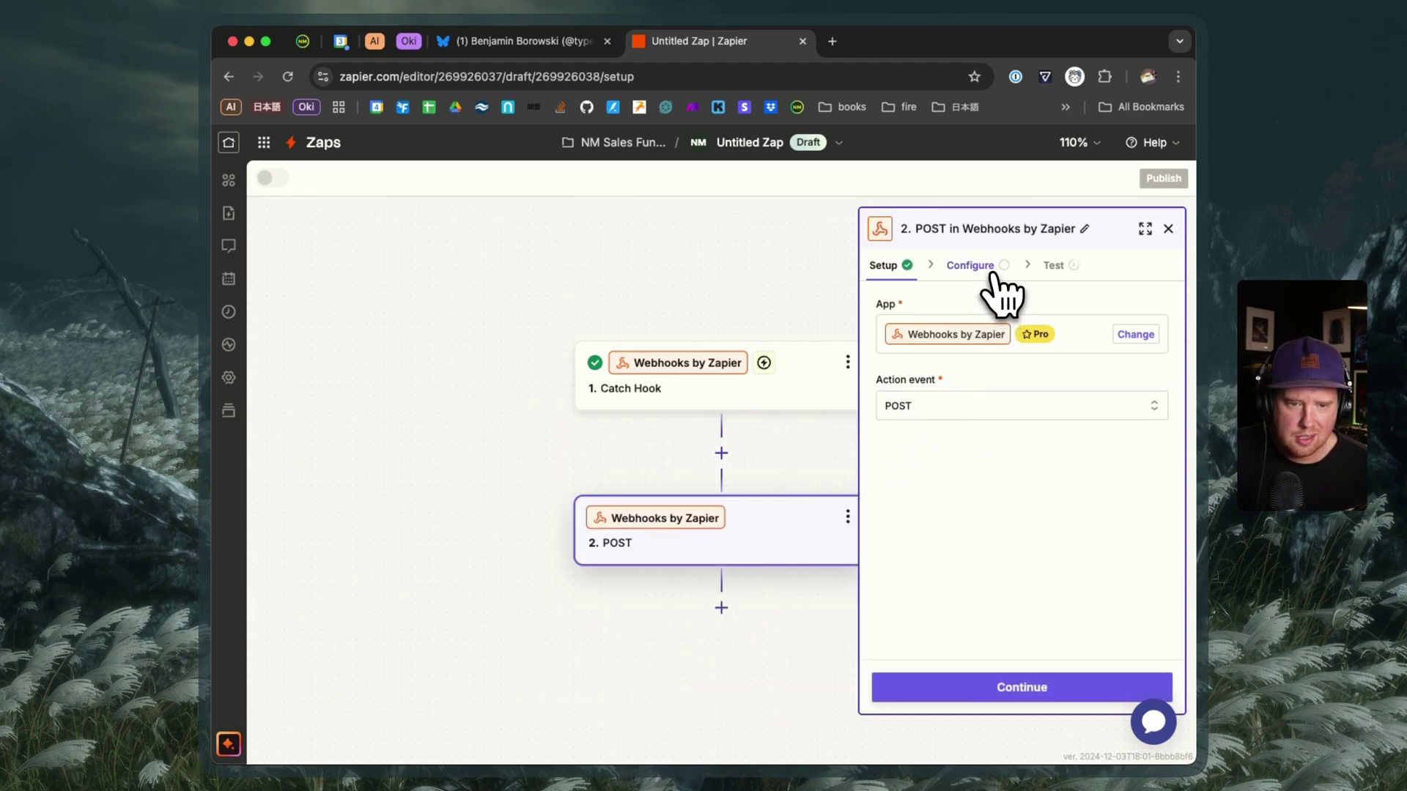
click(991, 273)
click(989, 330)
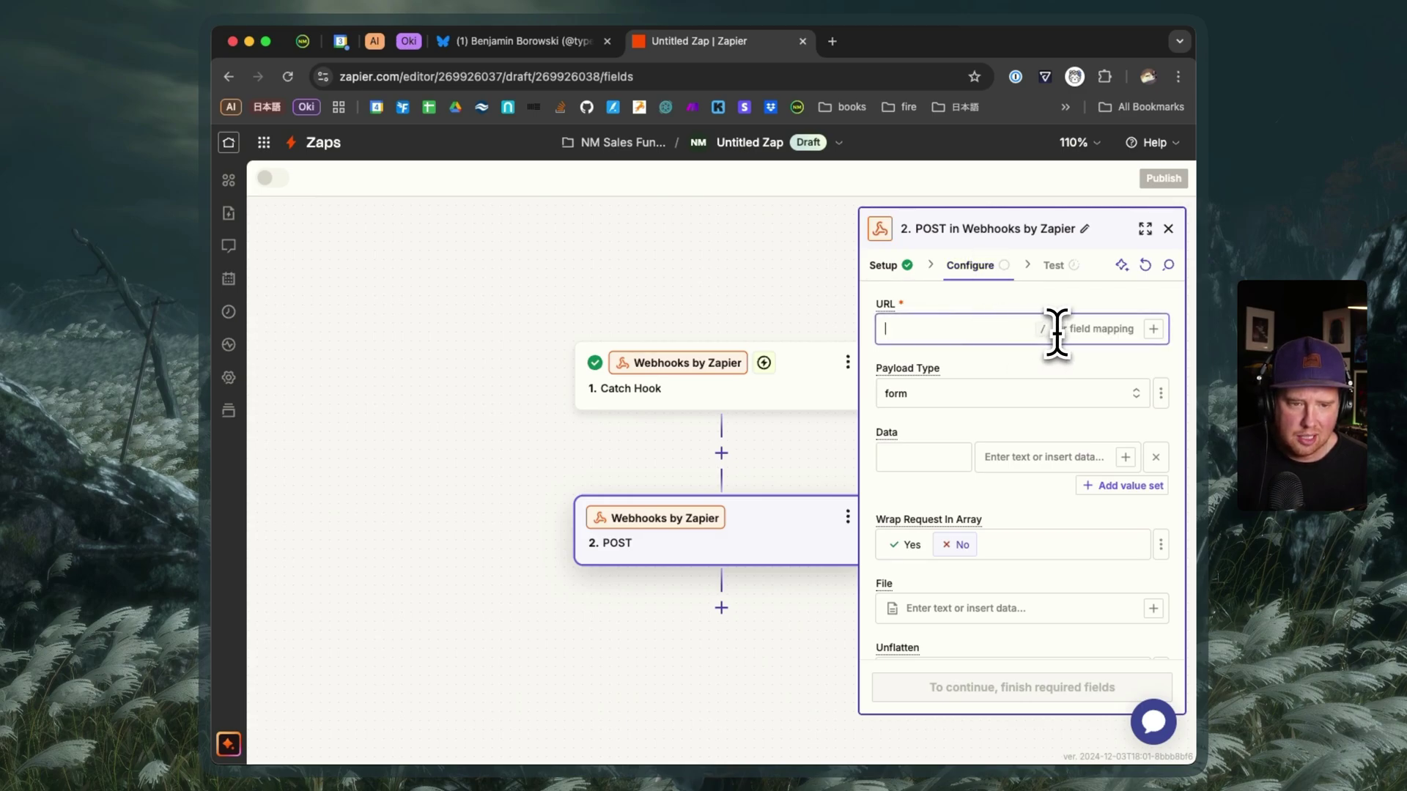
Search the URL field's data picker for 'subscription ID' and compare the matching fields.
text(/)
scroll(785, 571, down, 5)
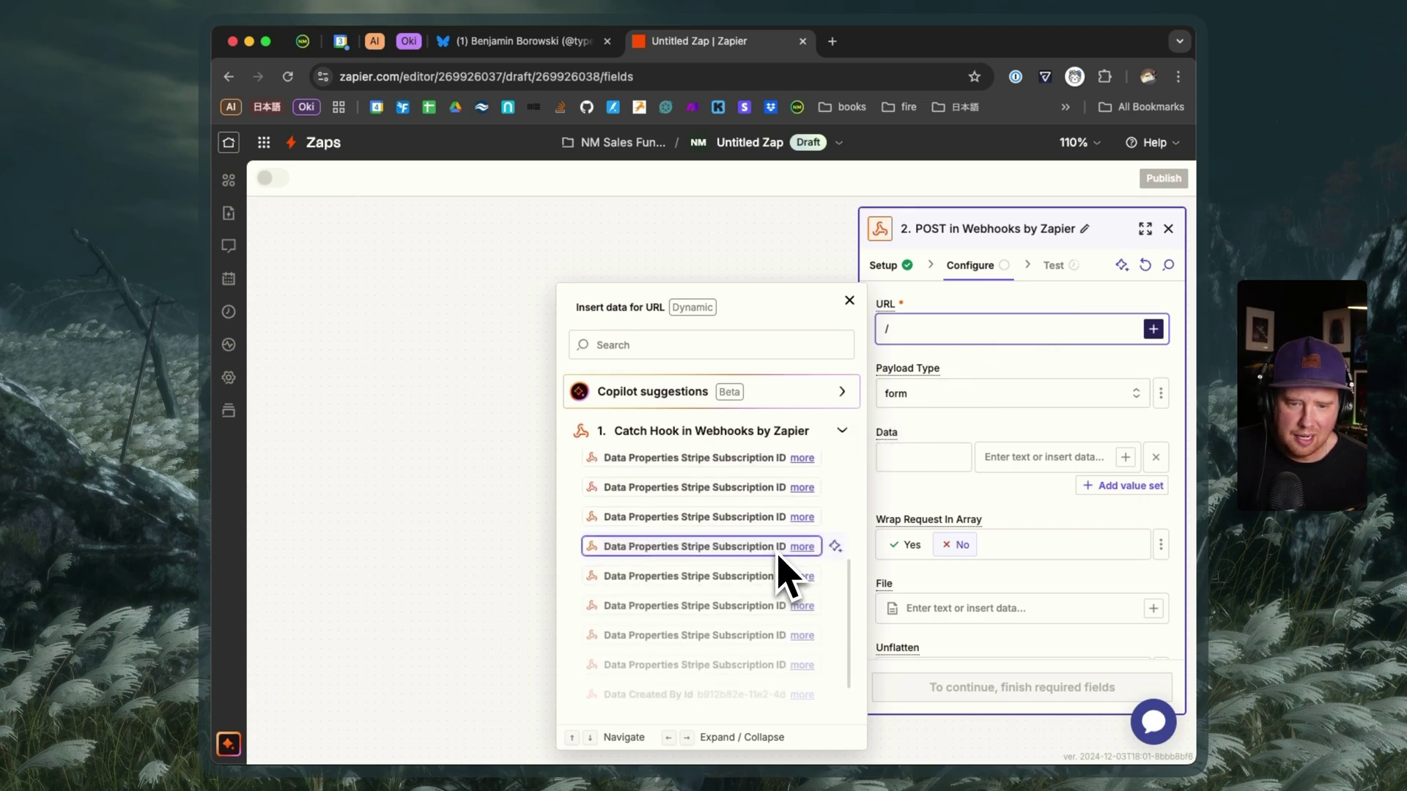
scroll(781, 561, down, 3)
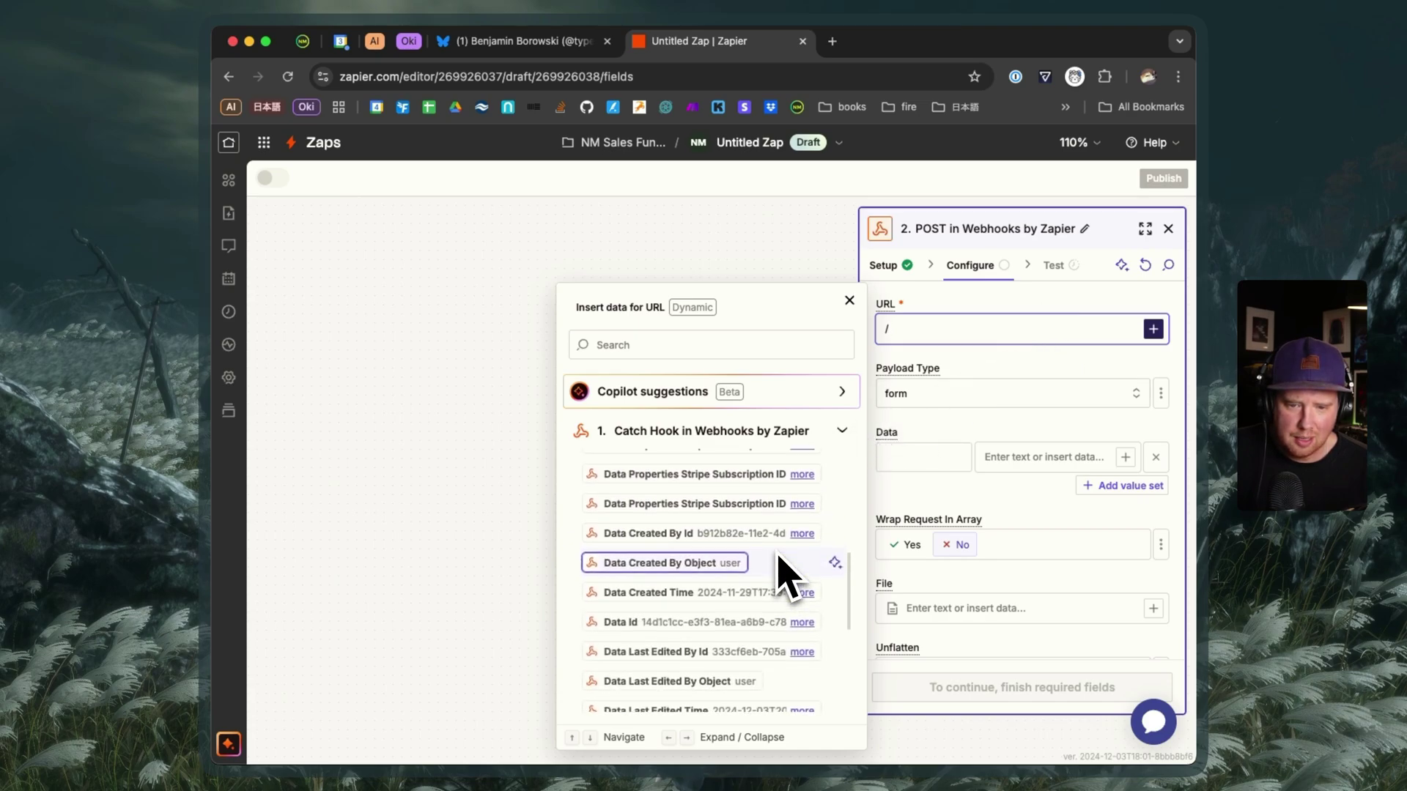
scroll(782, 572, down, 1)
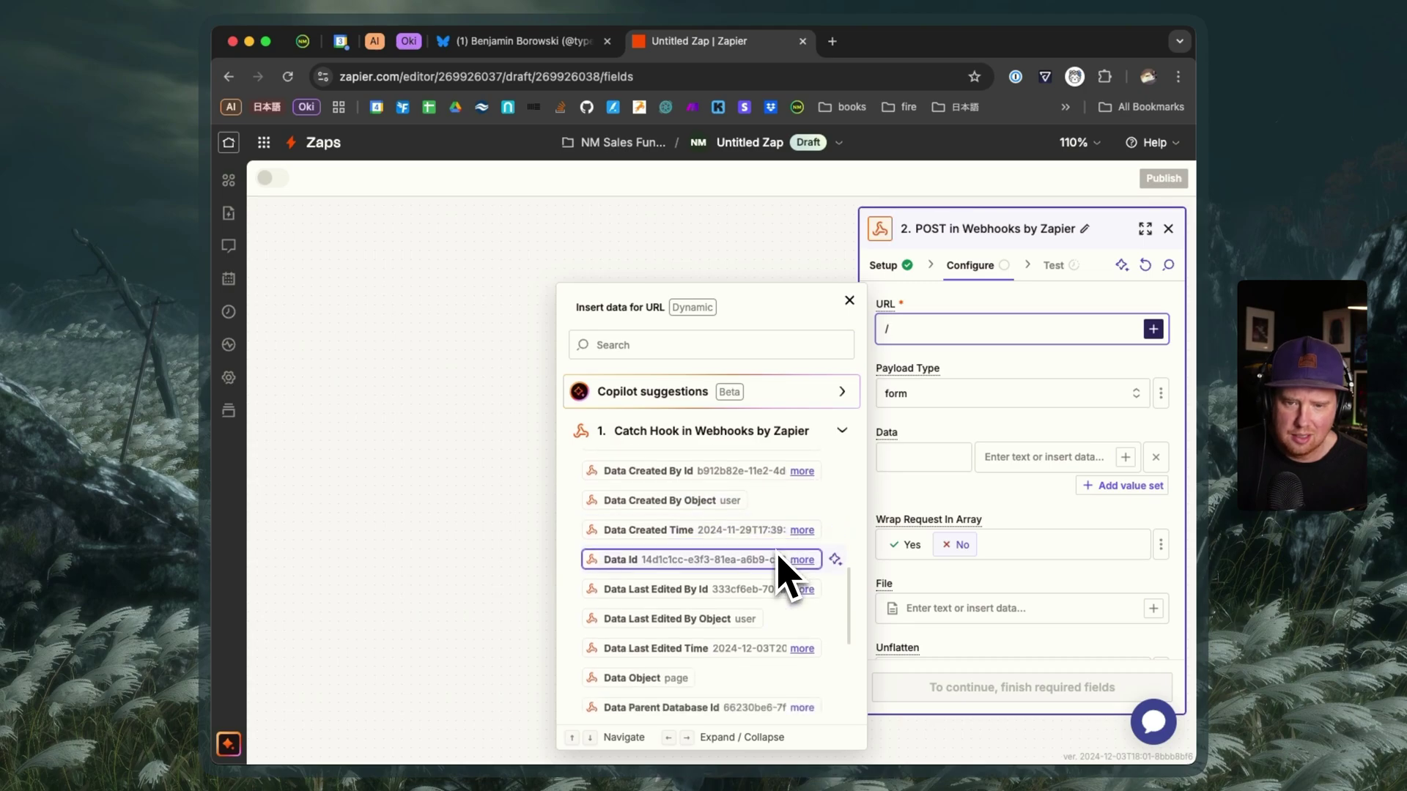
click(701, 346)
text(subscription ID)
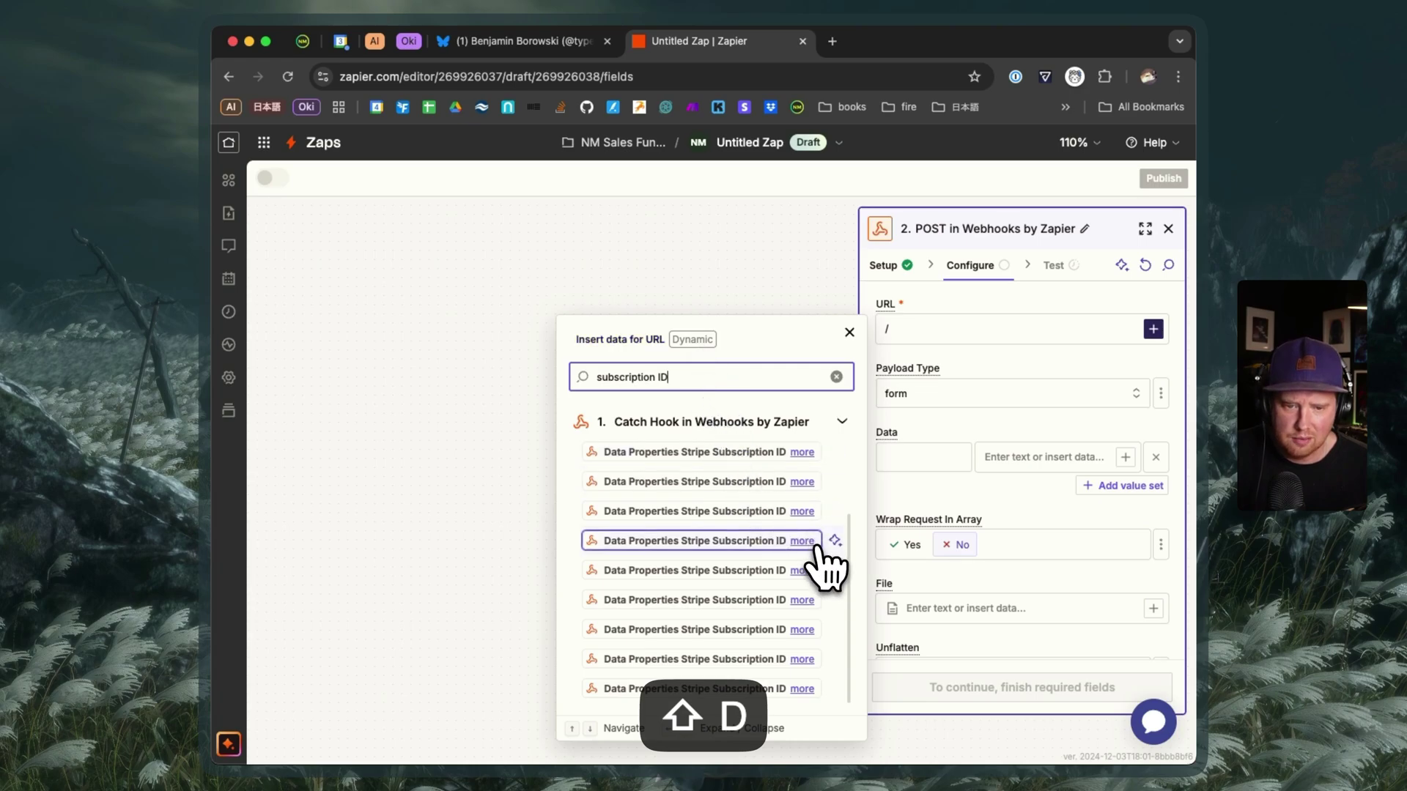
click(805, 571)
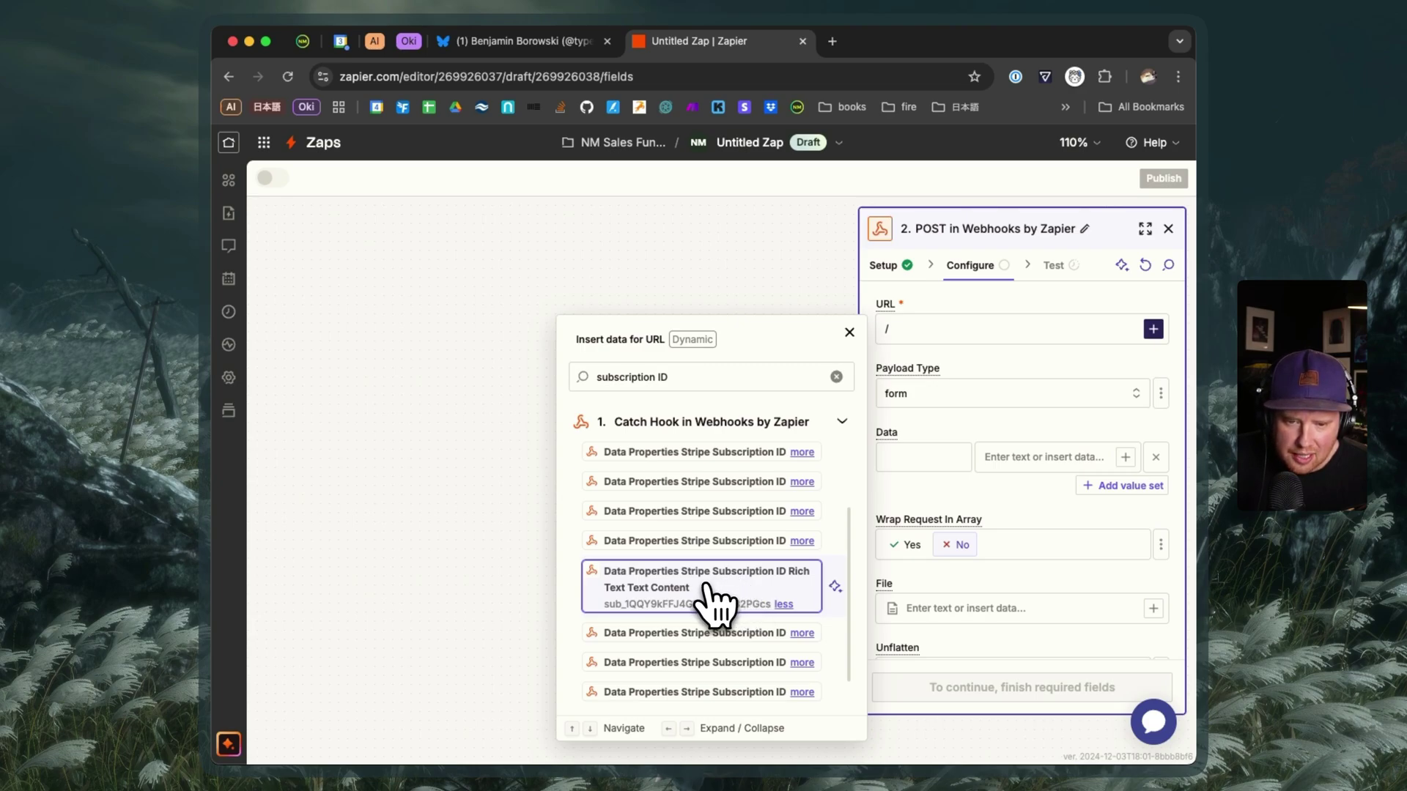
click(802, 632)
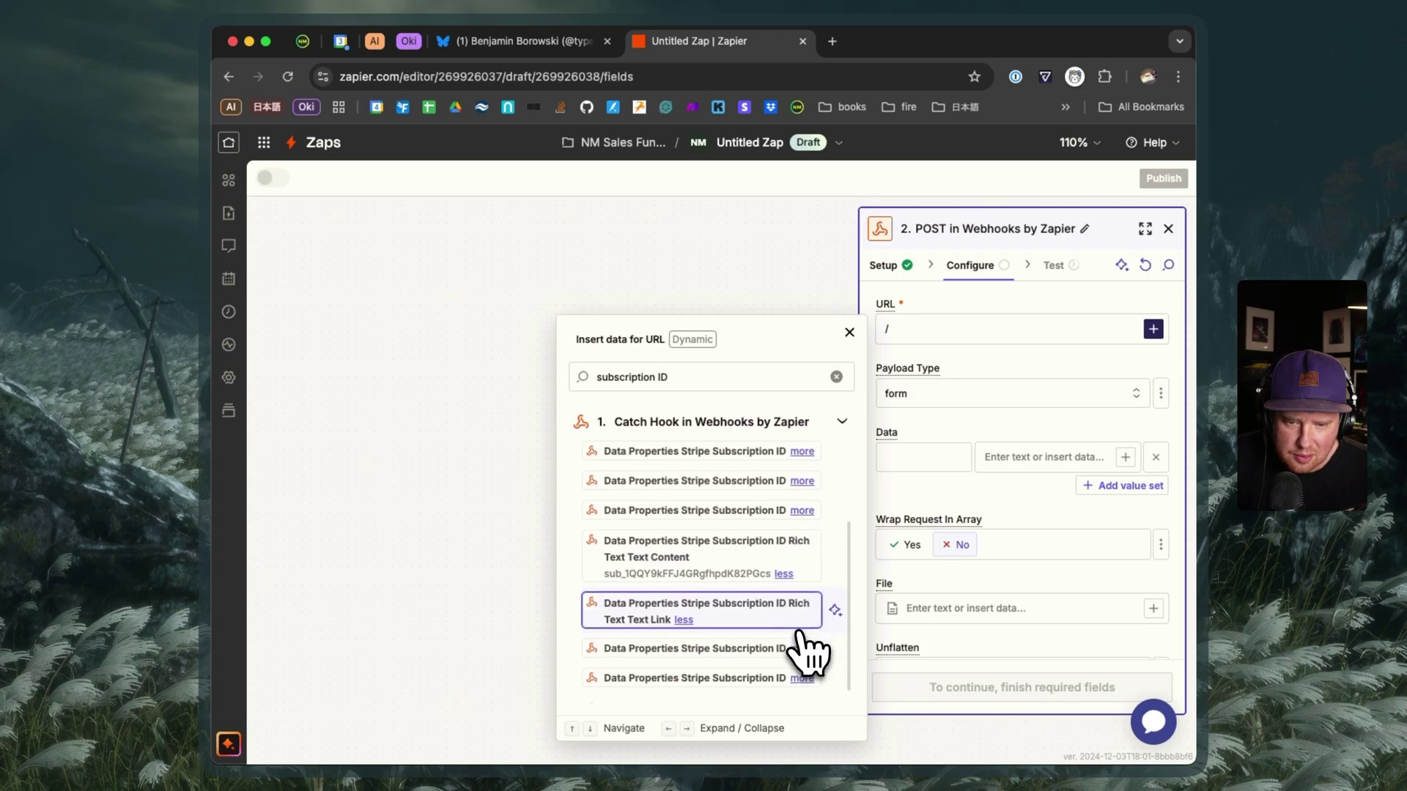
click(800, 643)
click(802, 658)
click(801, 688)
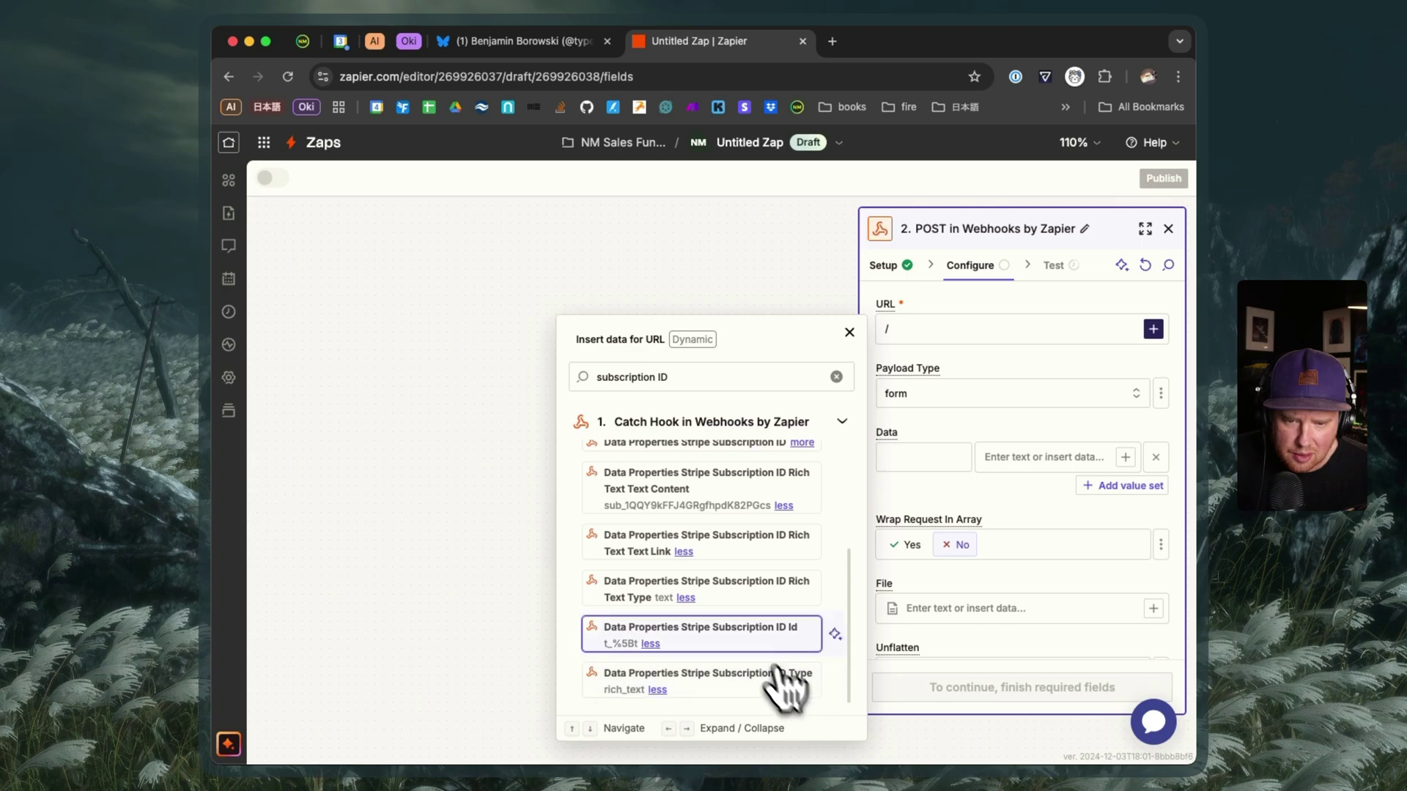
Search 'plain' and insert the Stripe Subscription ID plain-text field into the POST URL.
triple_click(667, 369)
text(plaint)
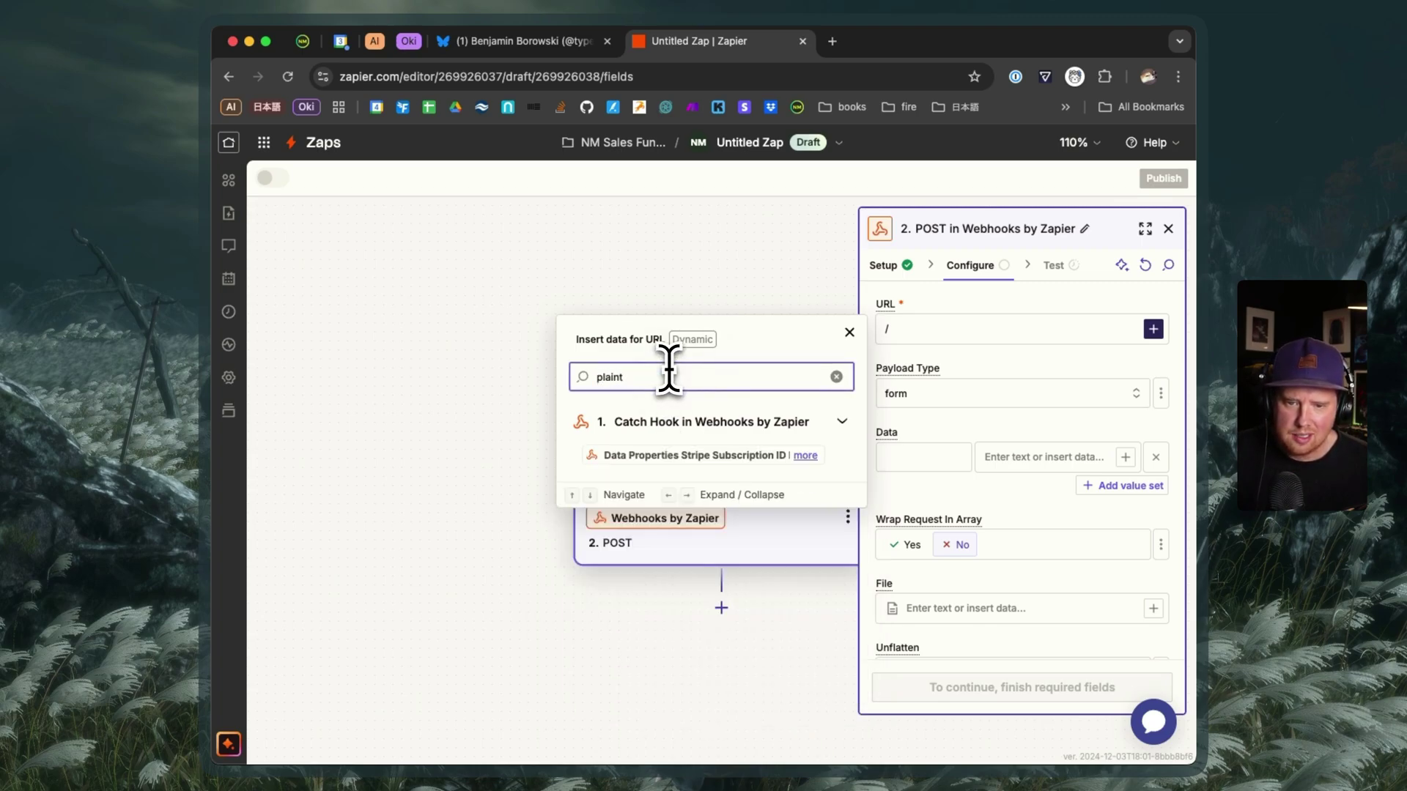
key(BackSpace)
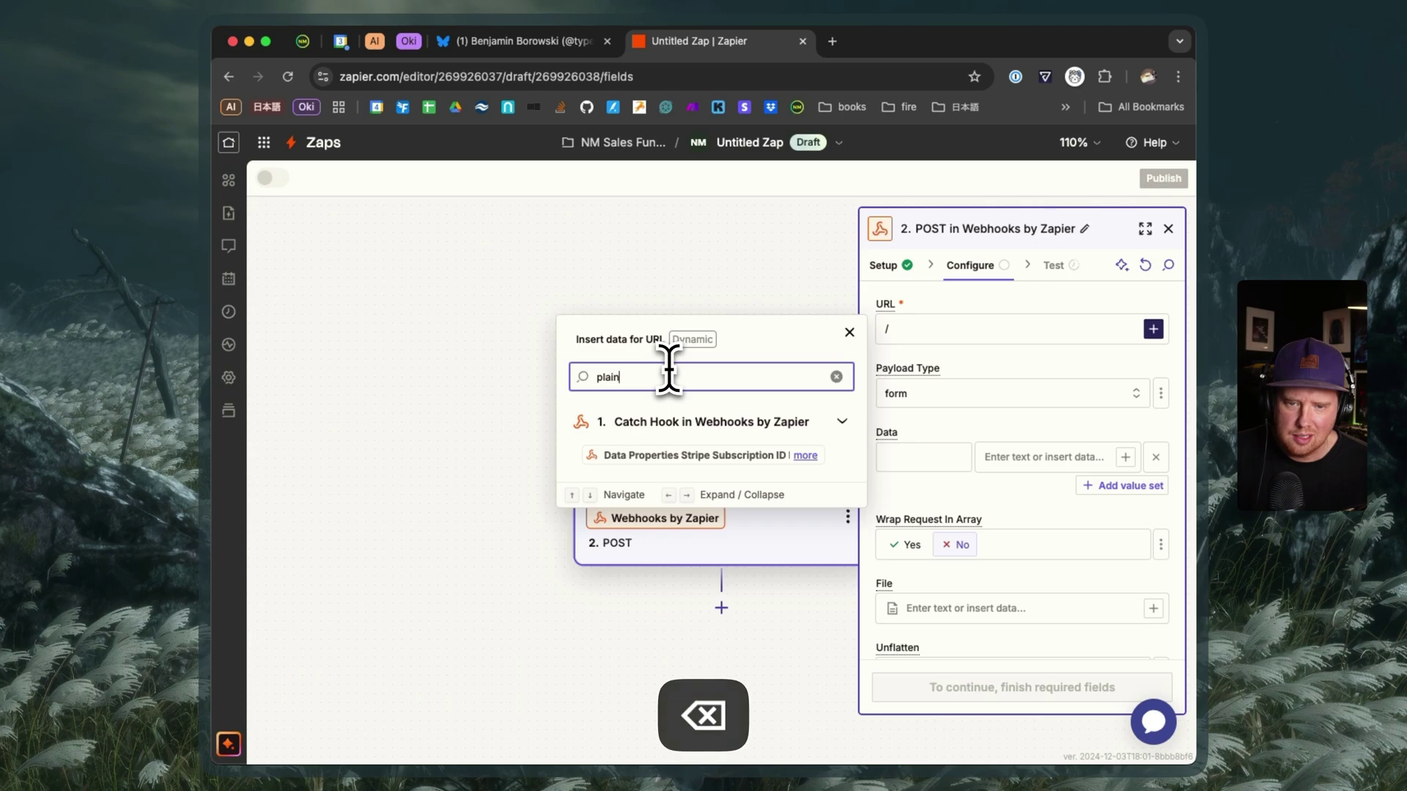
click(805, 456)
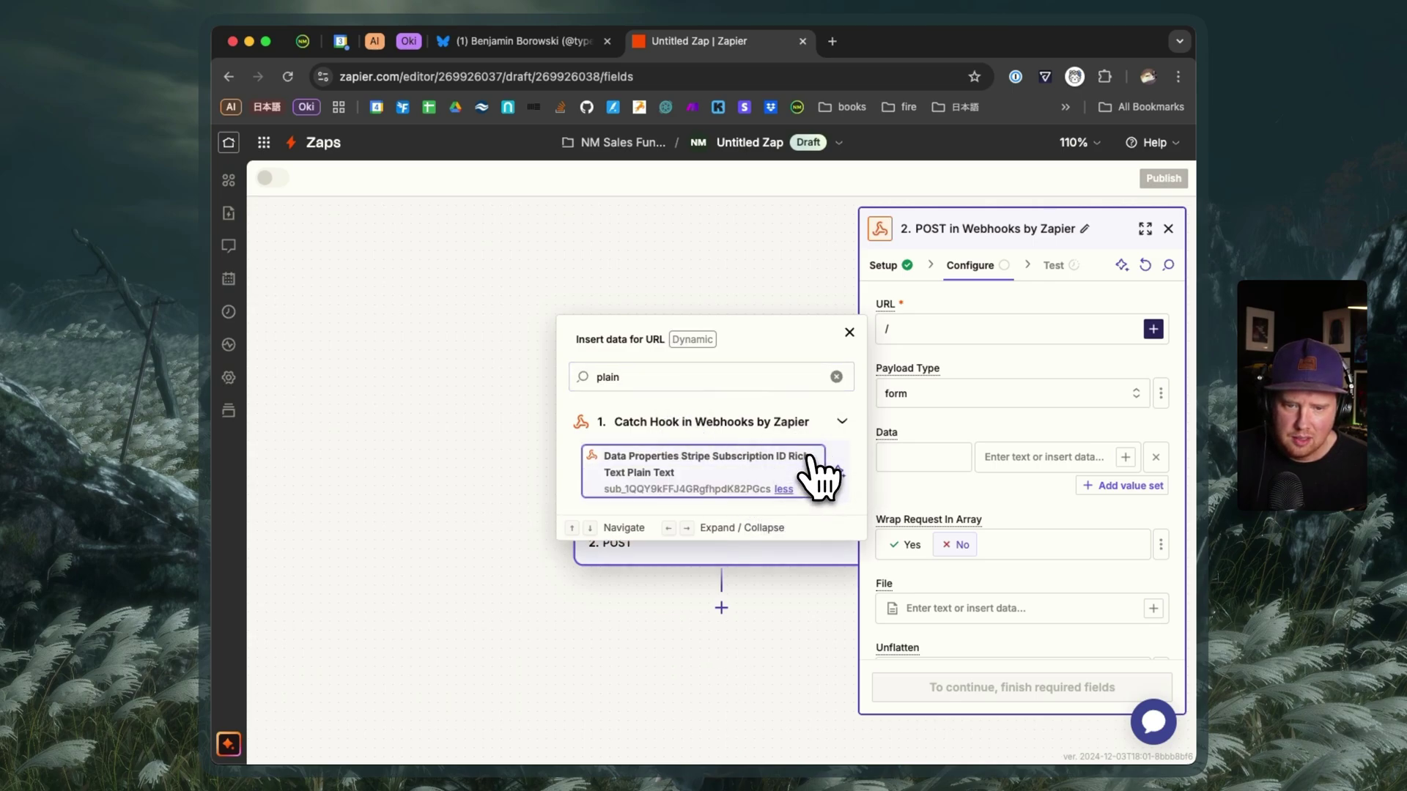
click(730, 485)
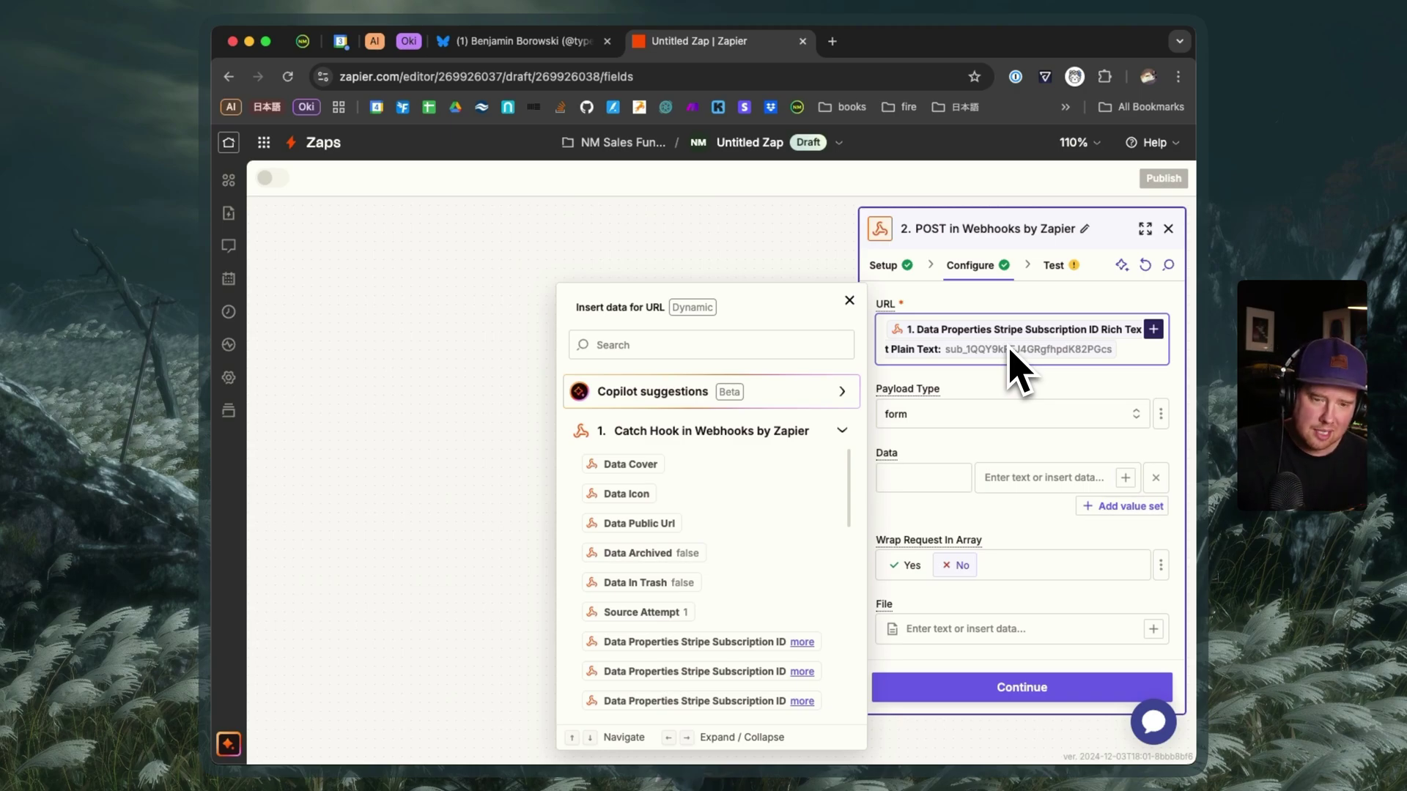
click(873, 307)
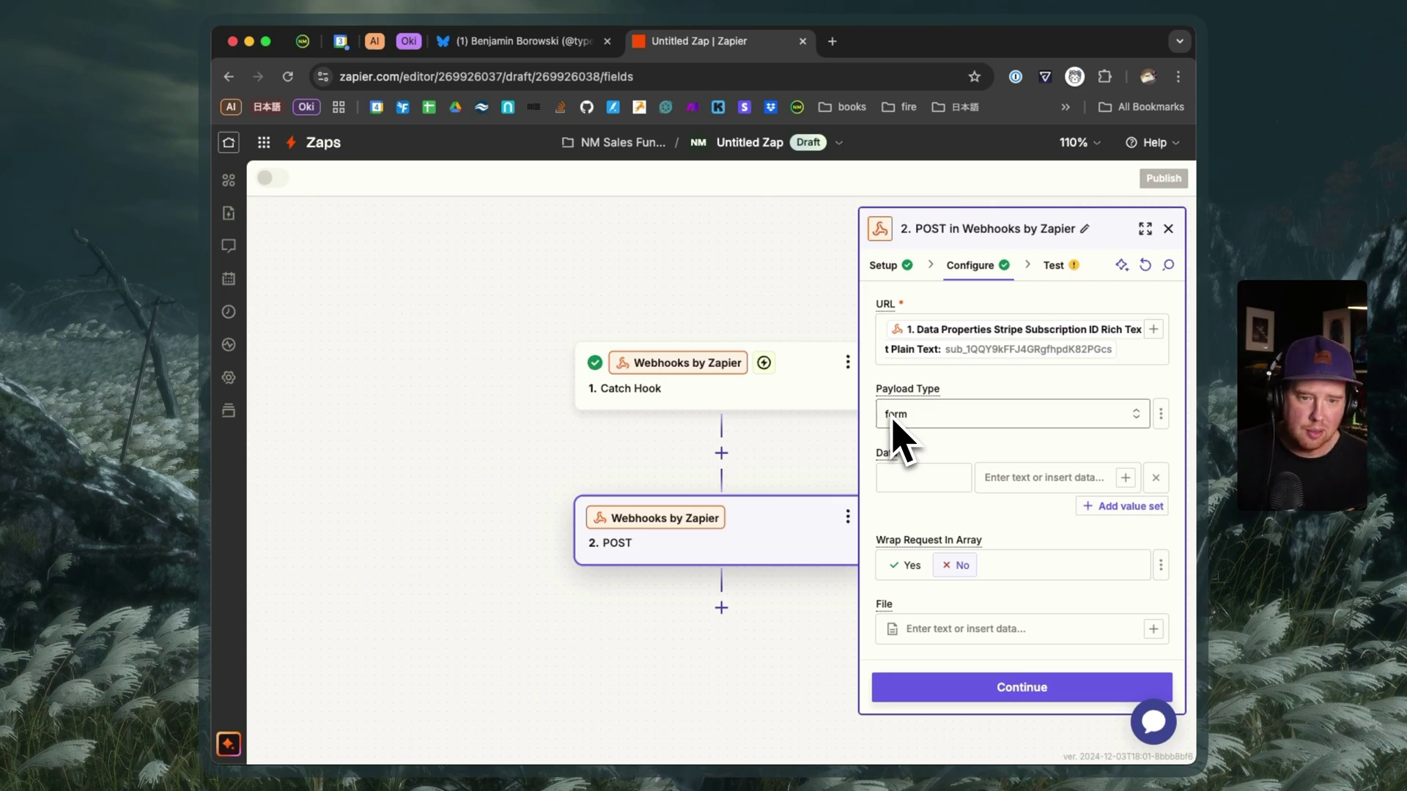
Reopen the Cancel-status automation in Notion and tick OKID in the webhook content.
key(super+Tab)
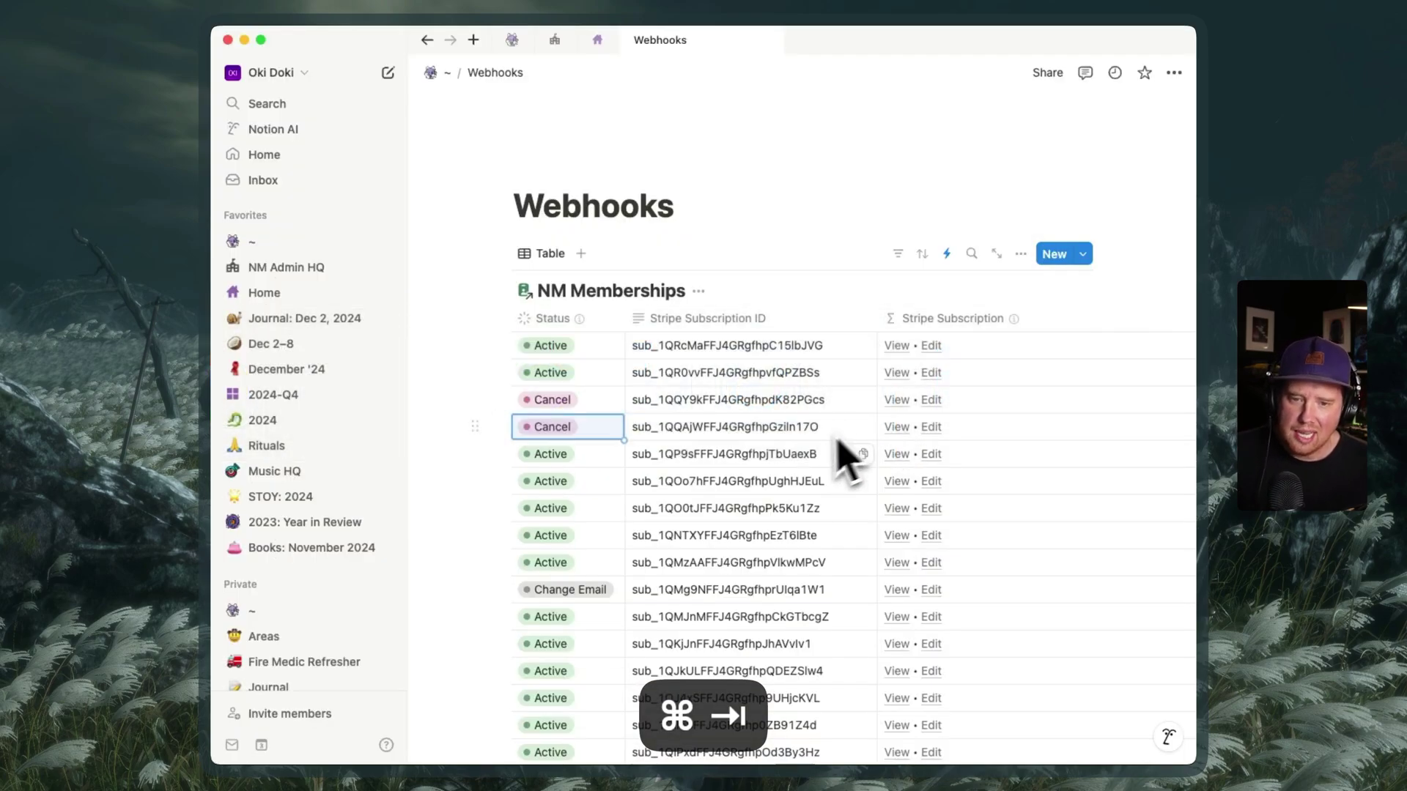
click(946, 254)
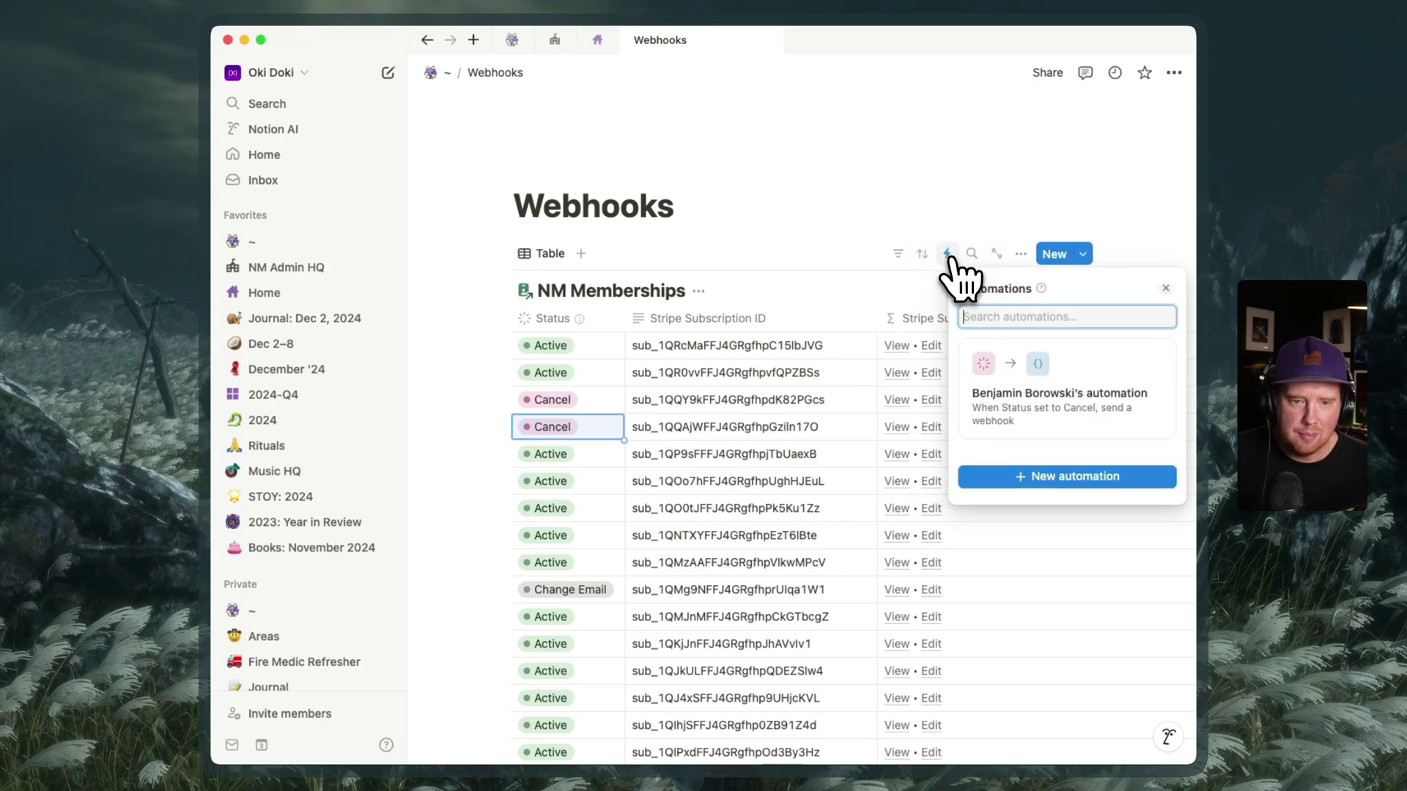
click(998, 374)
scroll(769, 571, down, 10)
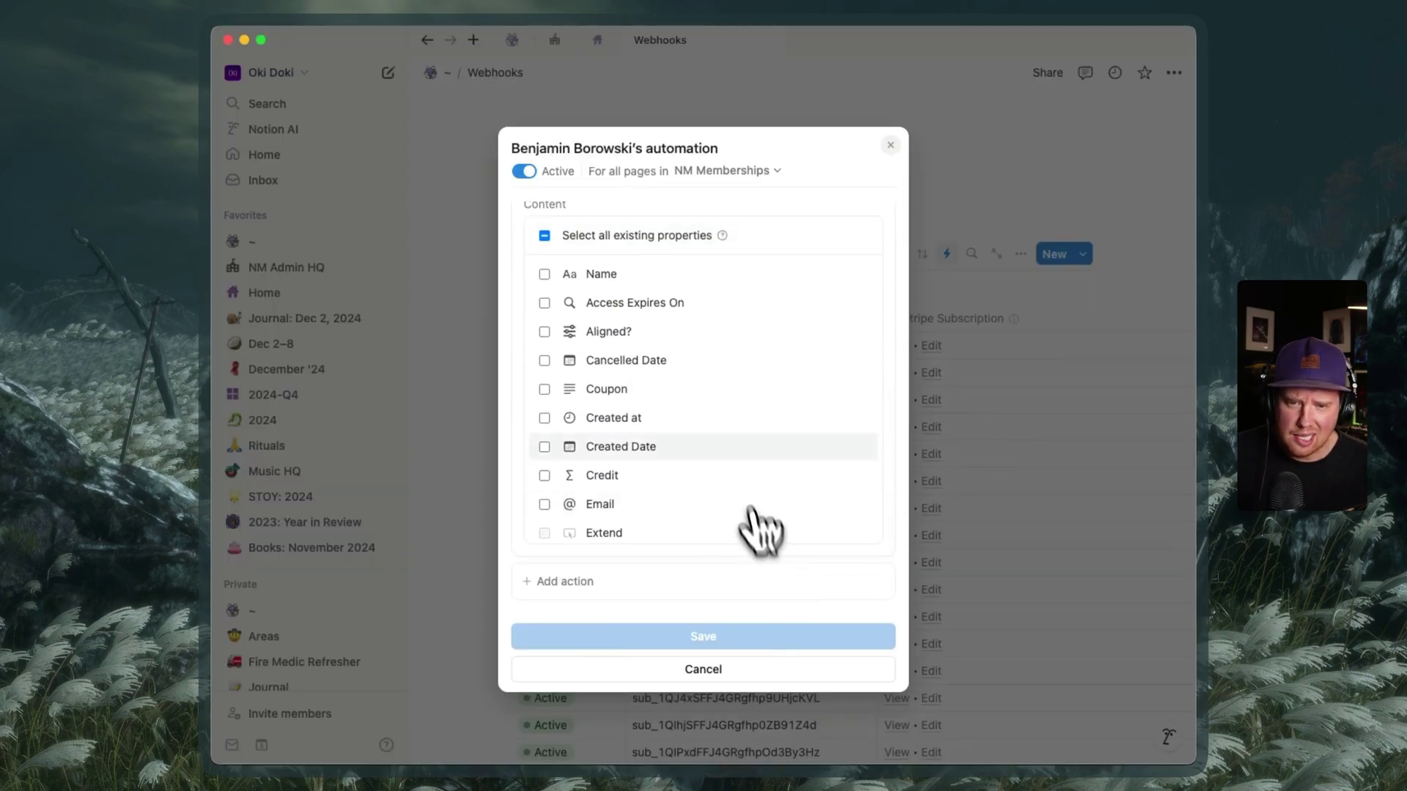
scroll(740, 479, down, 5)
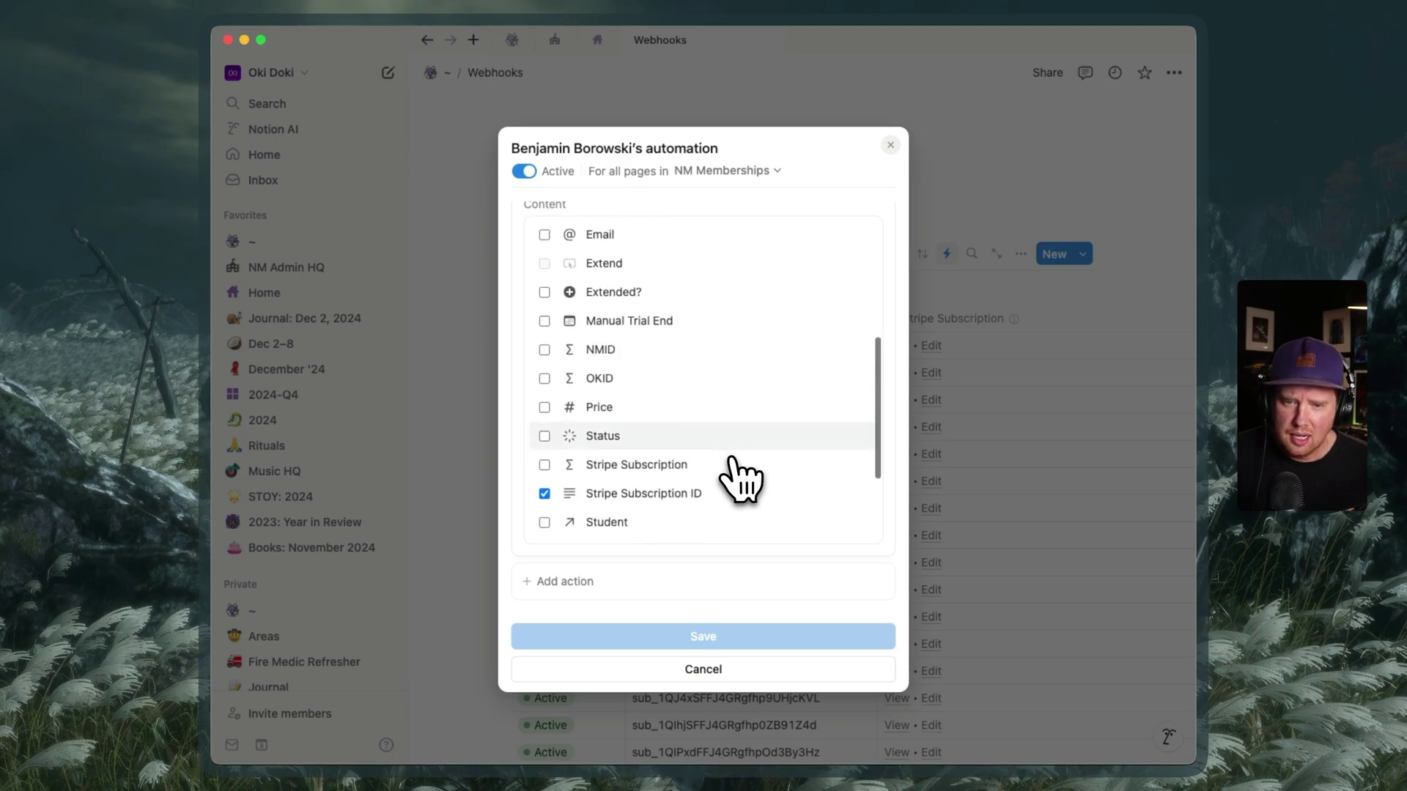
click(639, 384)
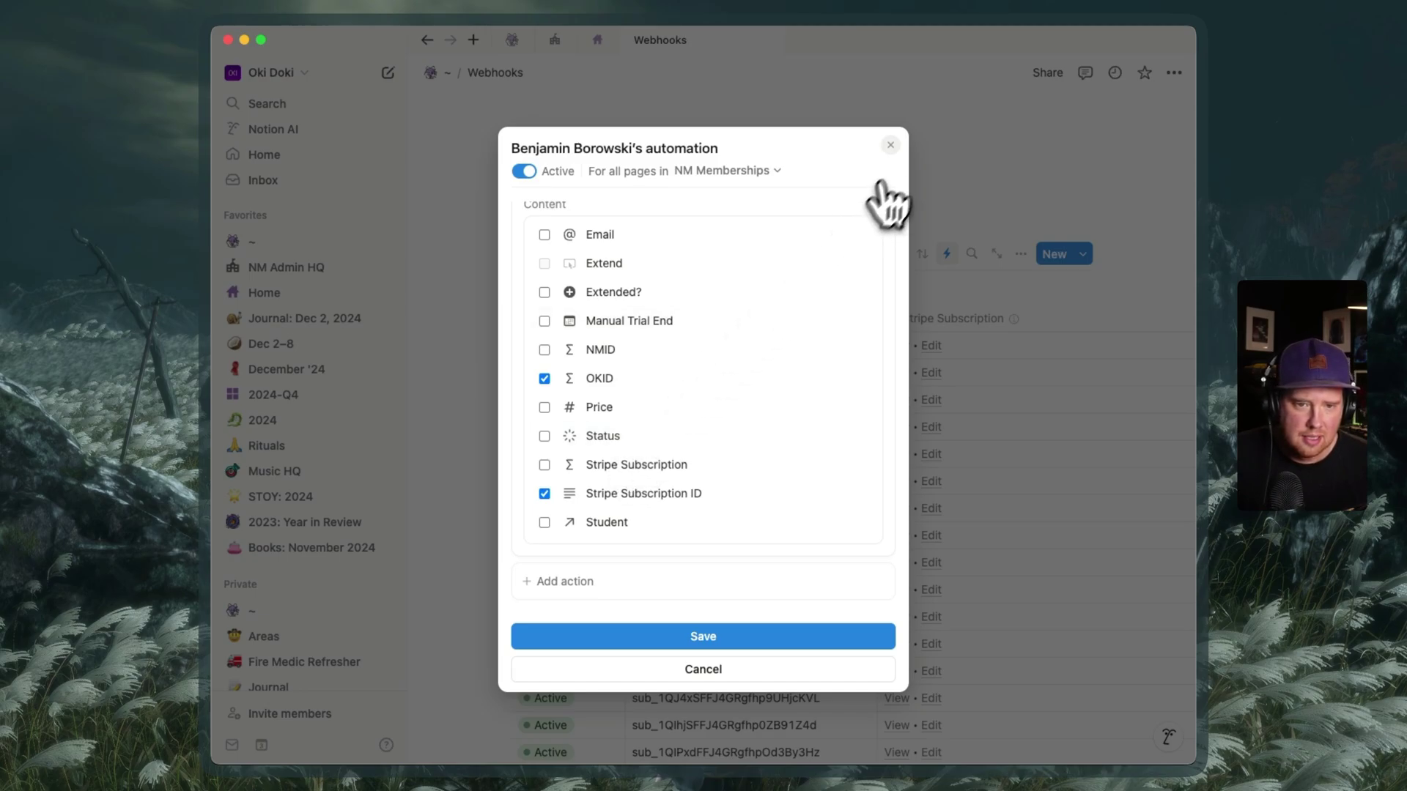
Keep the webhook edits instead of discarding them, save the automation, and close the Automations list.
click(891, 146)
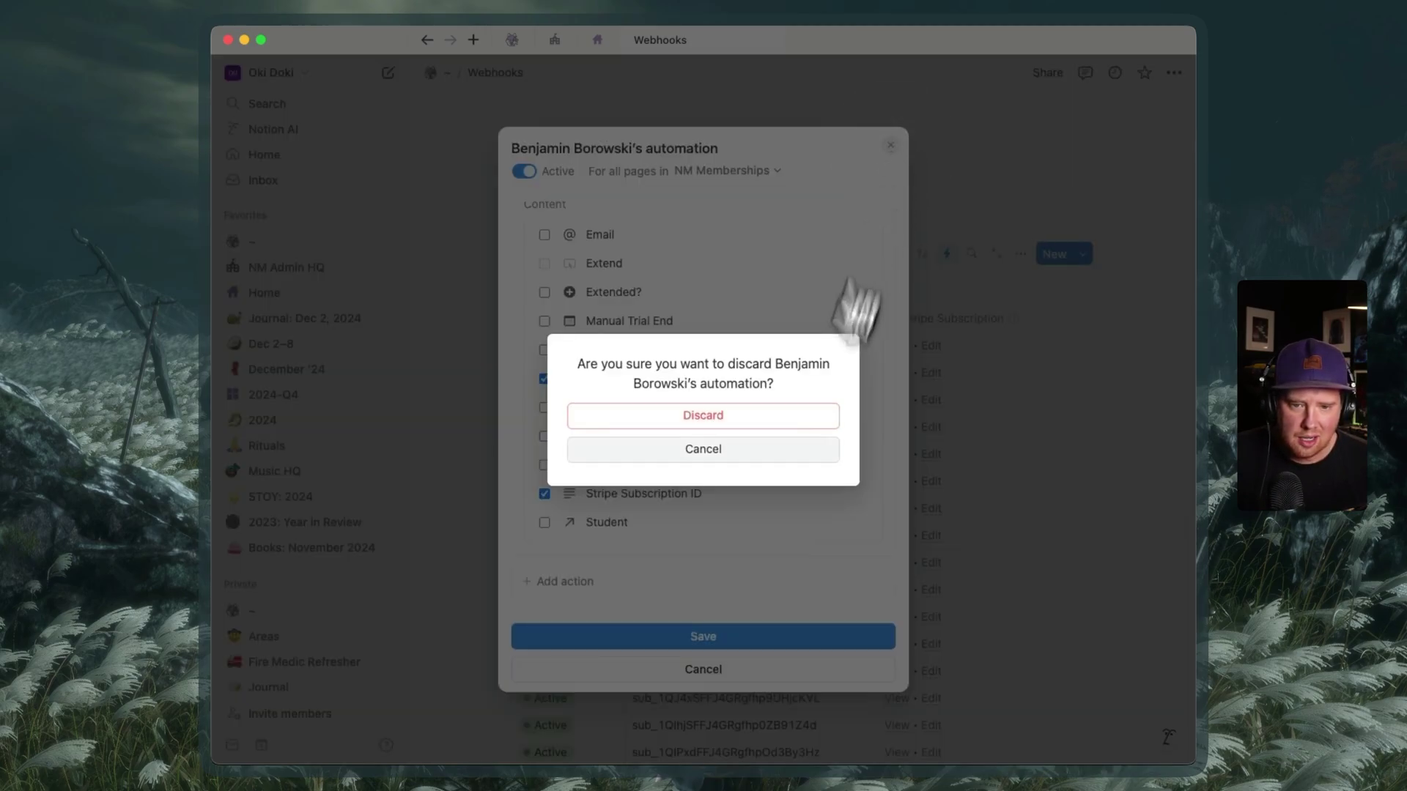
click(775, 458)
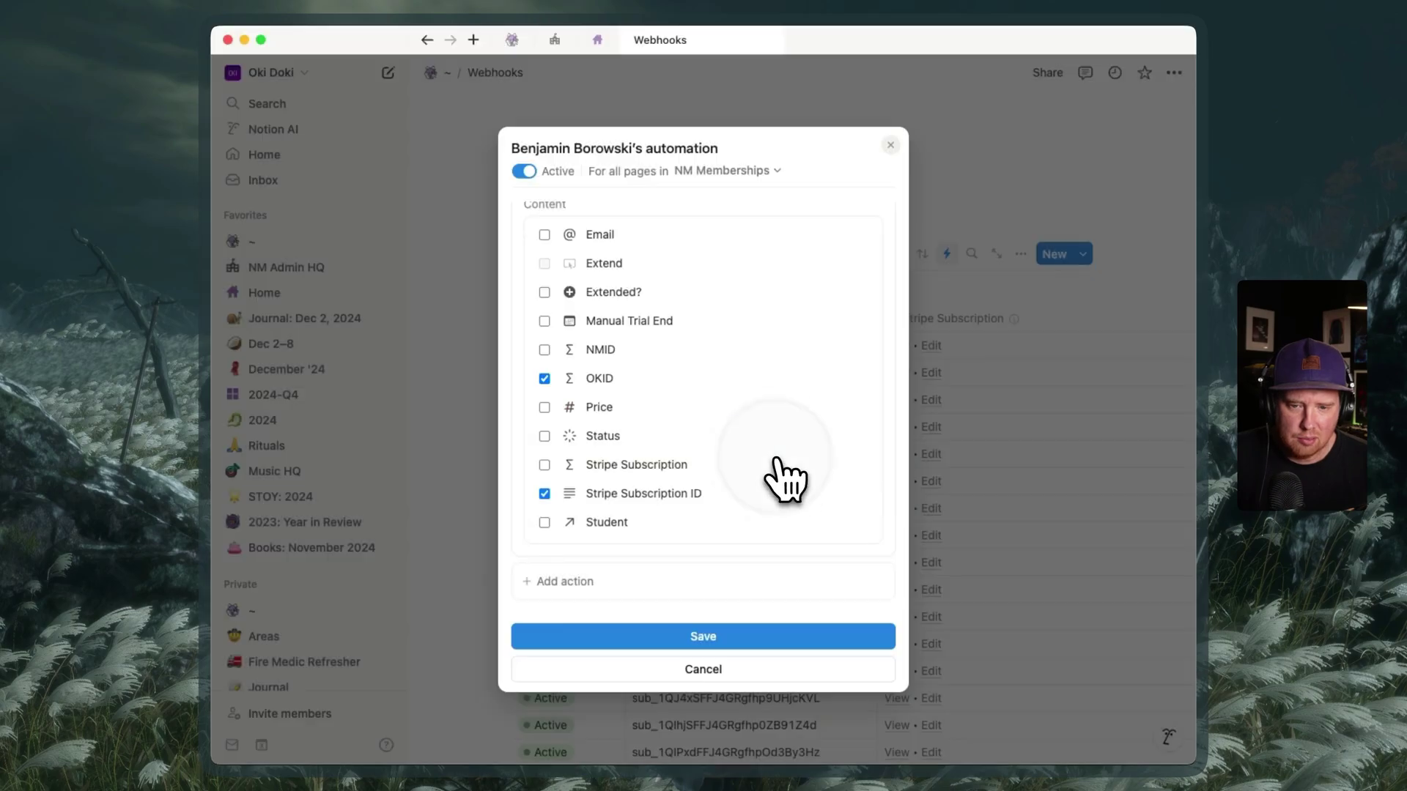
click(890, 145)
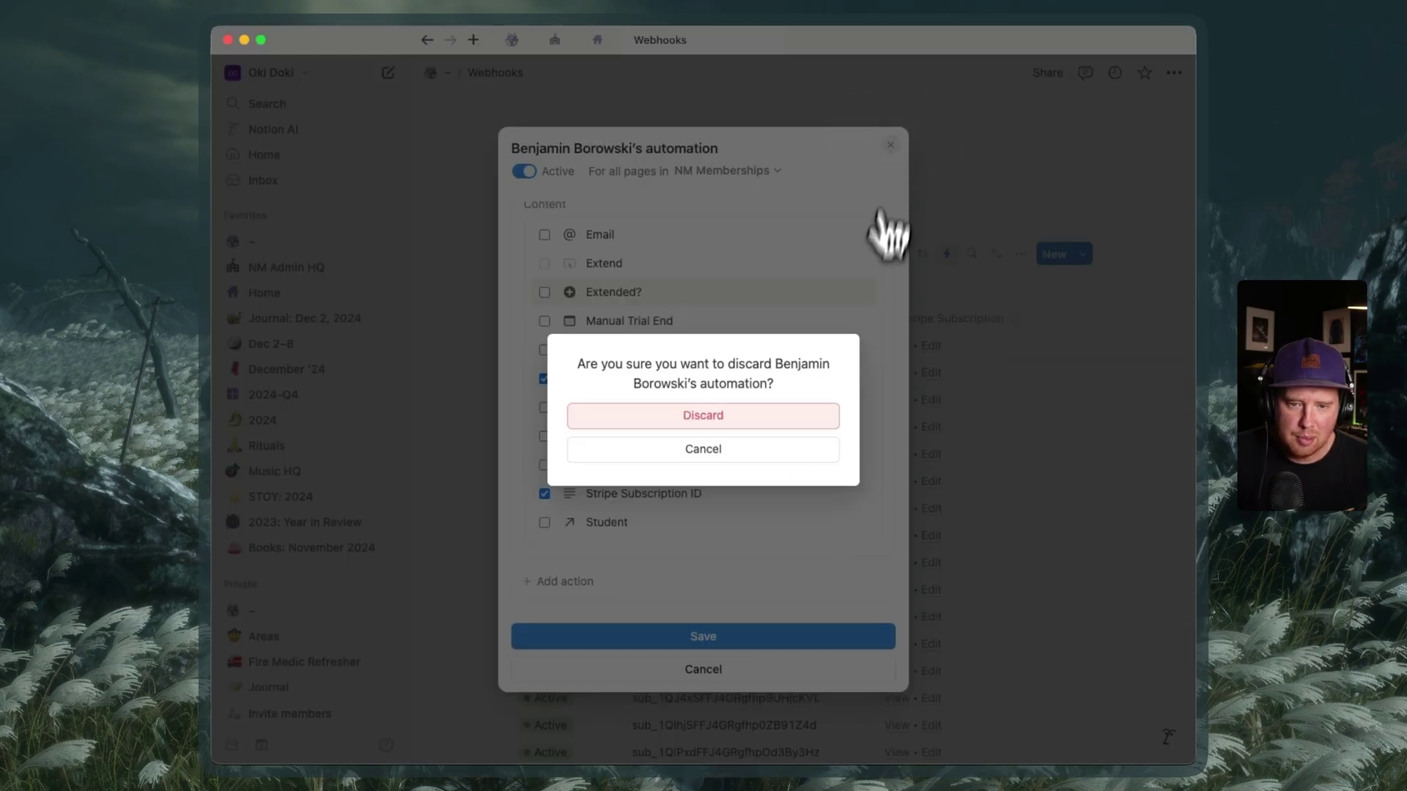
click(738, 450)
click(714, 639)
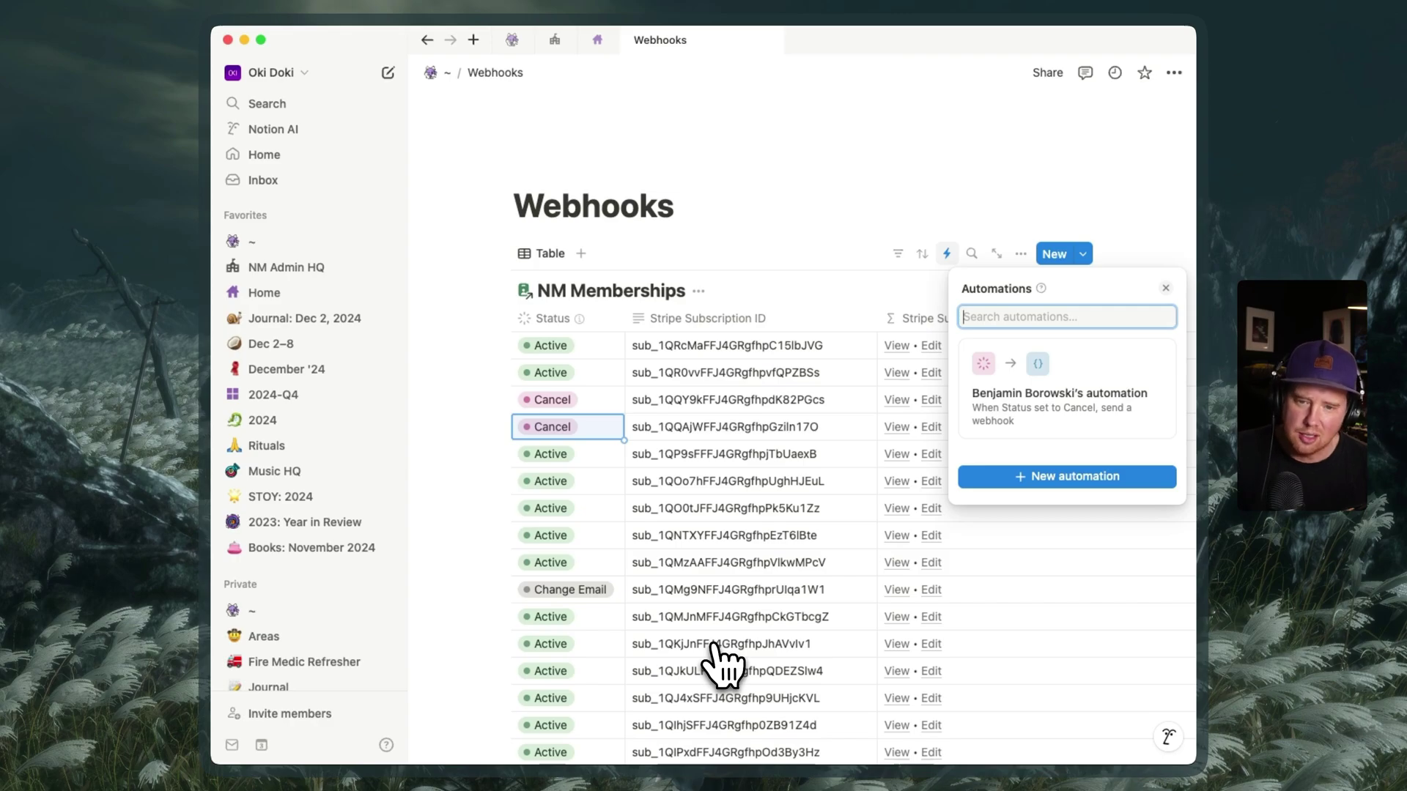
key(Escape)
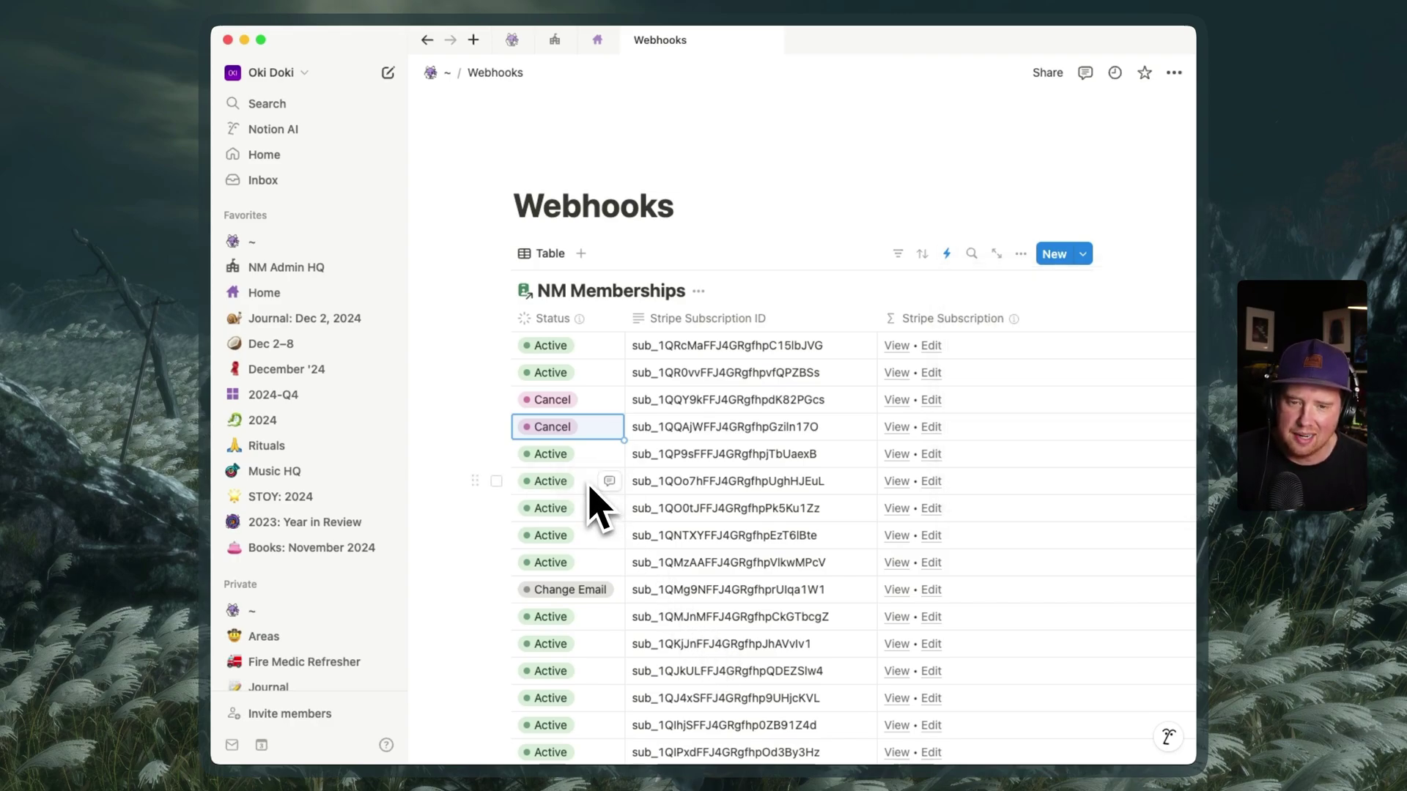